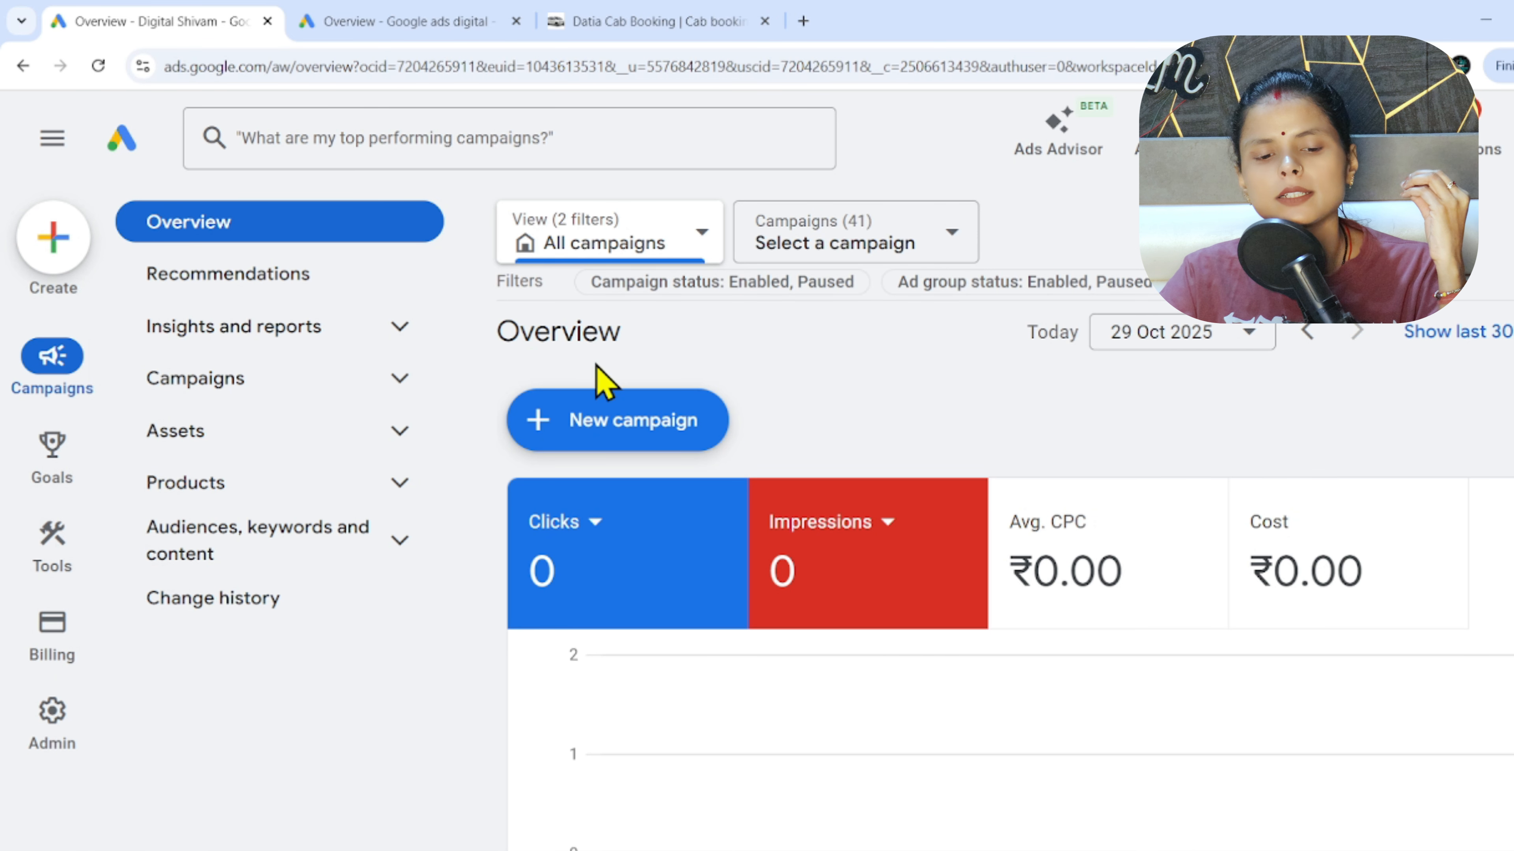
Start a new campaign without objective guidance and choose Search as the campaign type.
{"action": "left_click", "coordinate": [653, 438]}
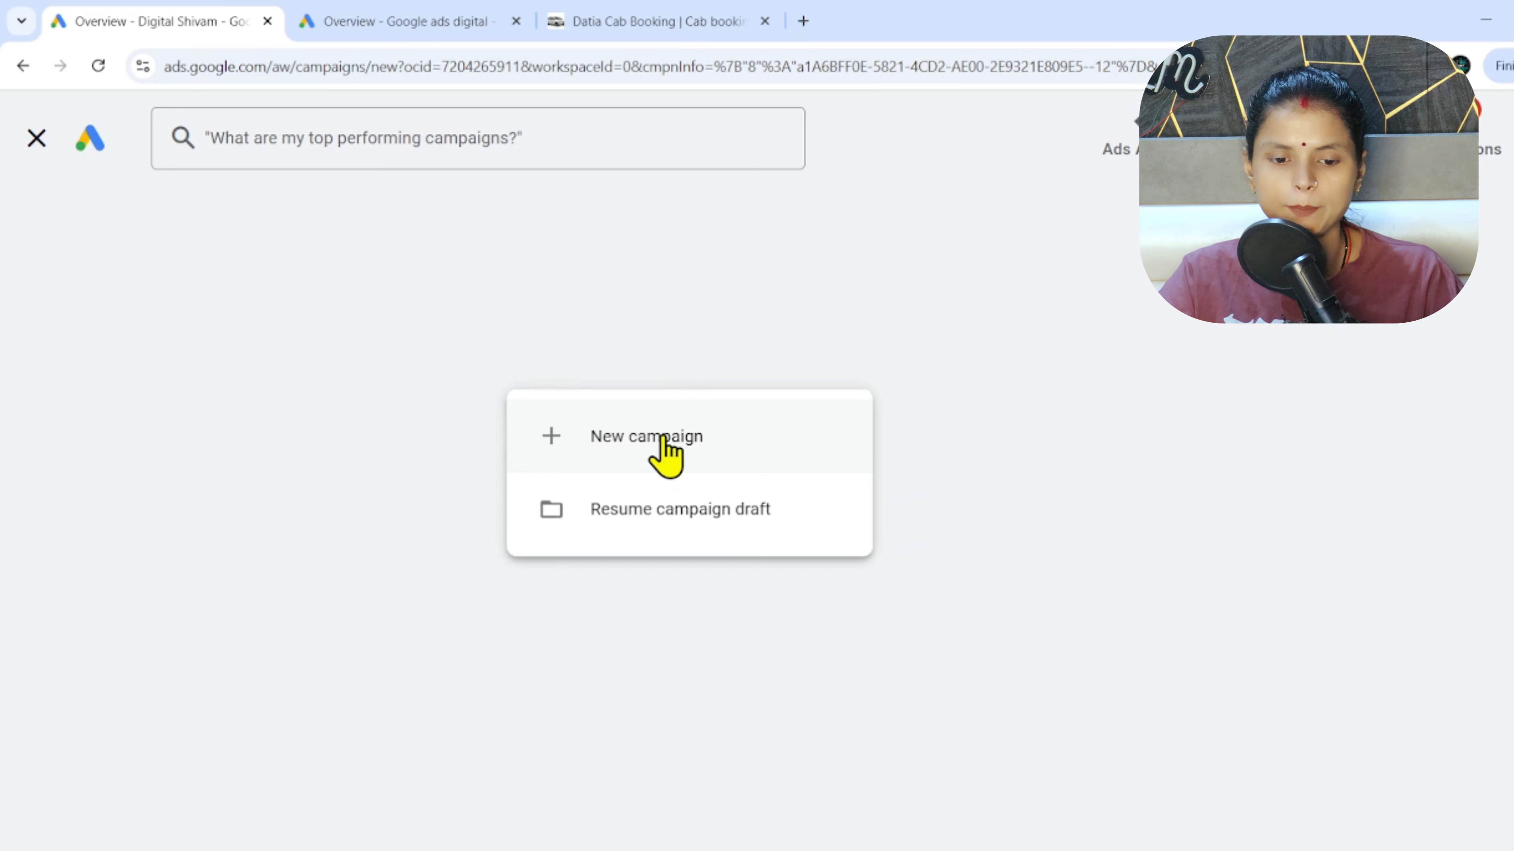
{"action": "left_click", "coordinate": [663, 440]}
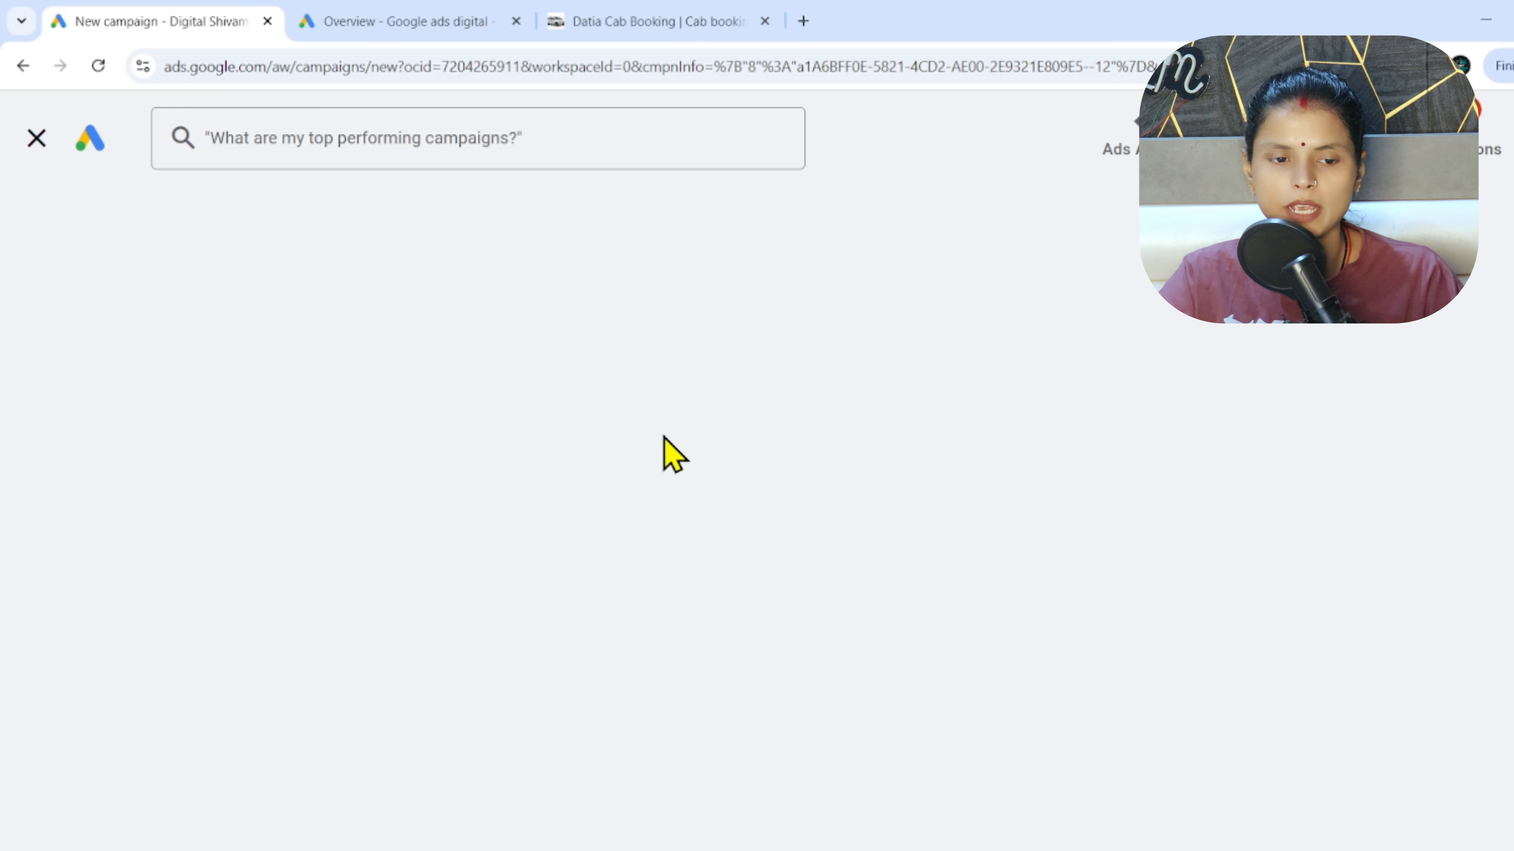
{"action": "scroll", "coordinate": [757, 537], "scroll_direction": "down", "scroll_amount": 2}
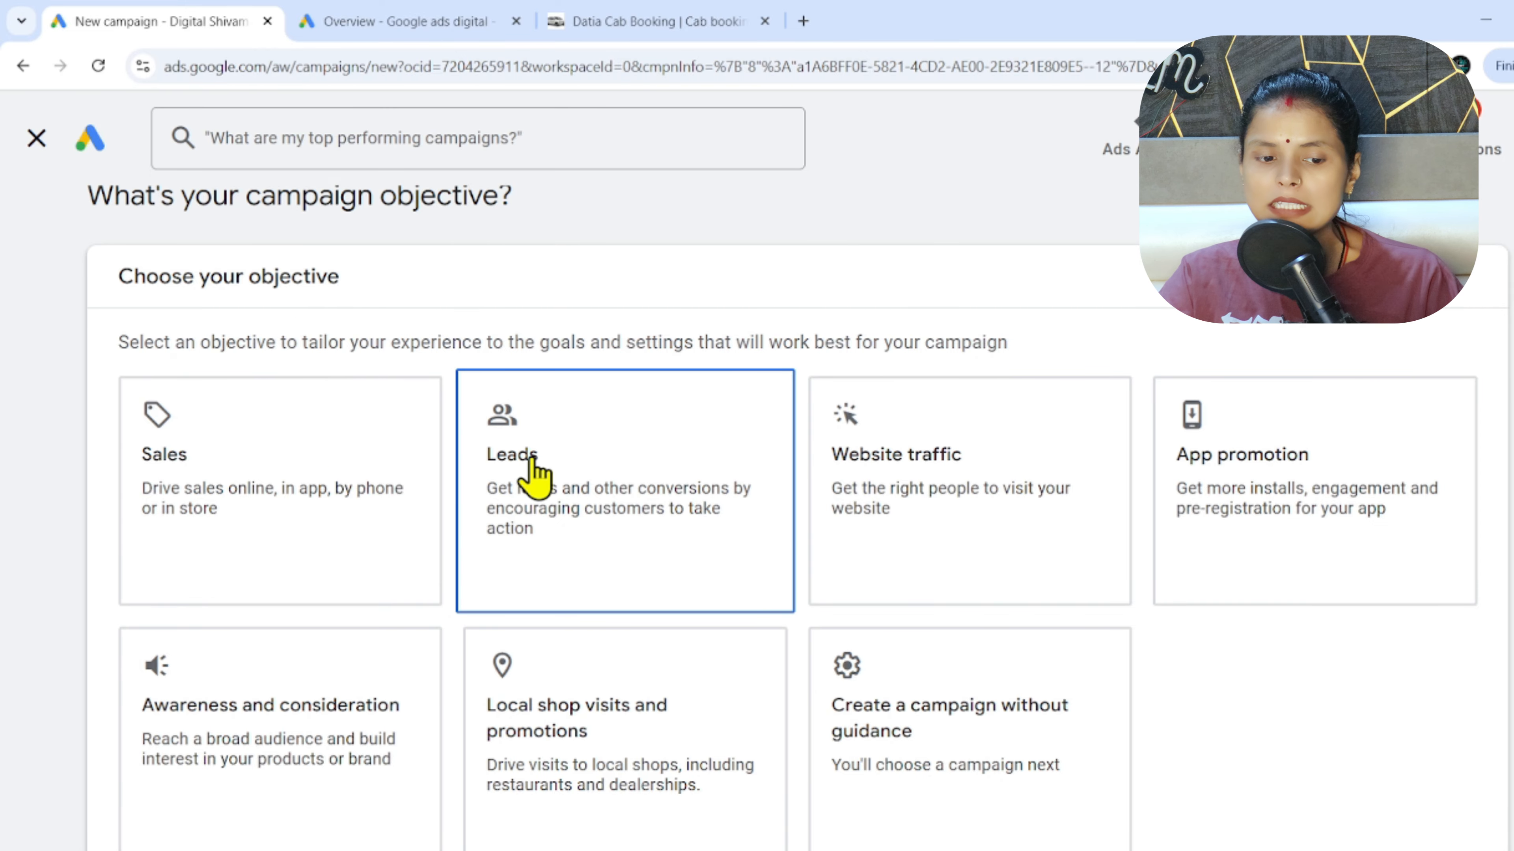
{"action": "scroll", "coordinate": [996, 328], "scroll_direction": "down", "scroll_amount": 1}
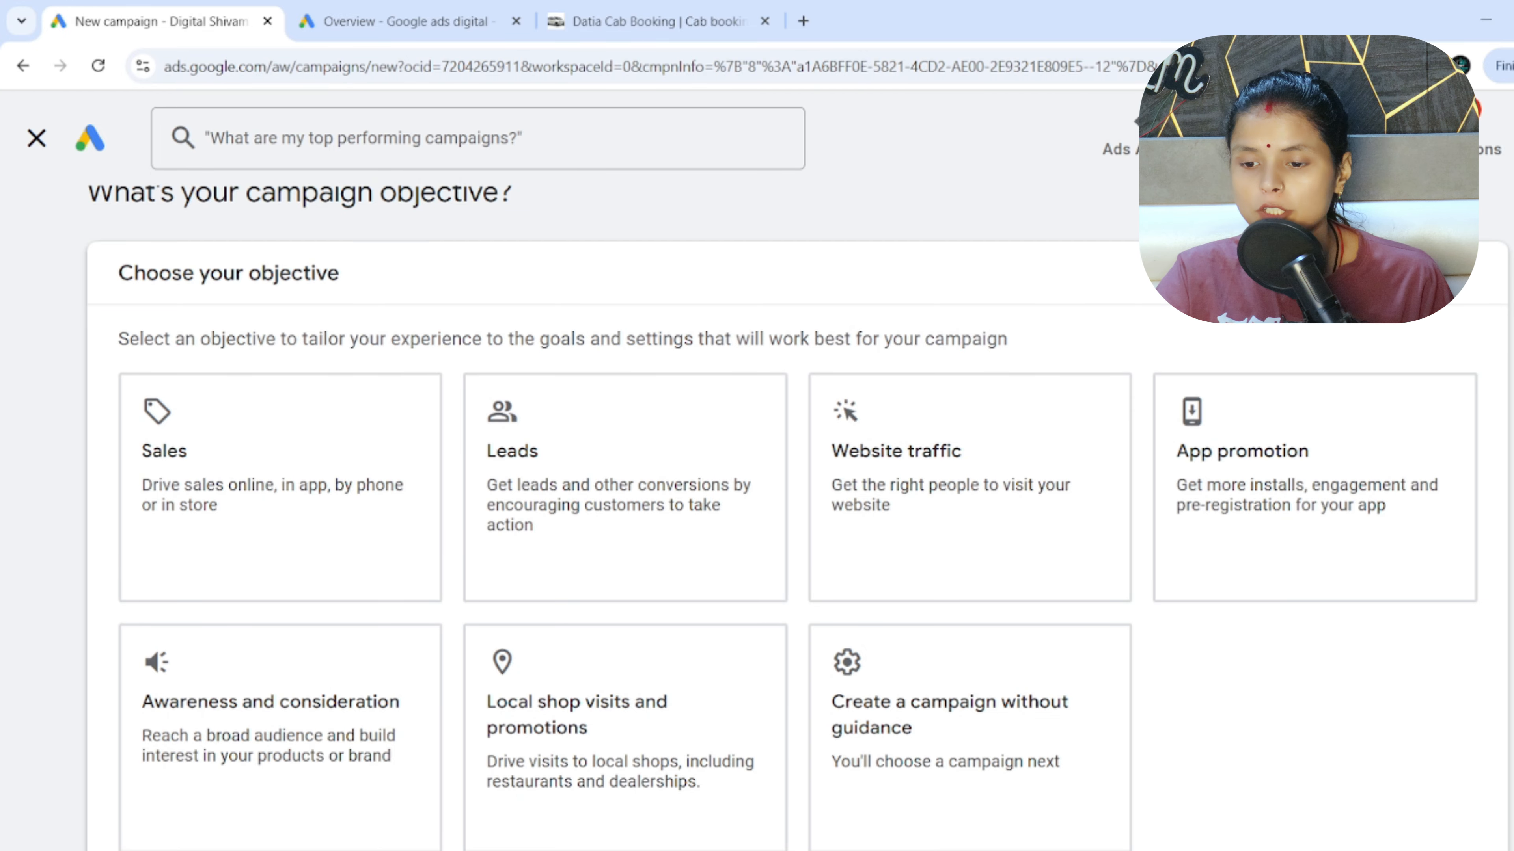
{"action": "scroll", "coordinate": [737, 507], "scroll_direction": "down", "scroll_amount": 10}
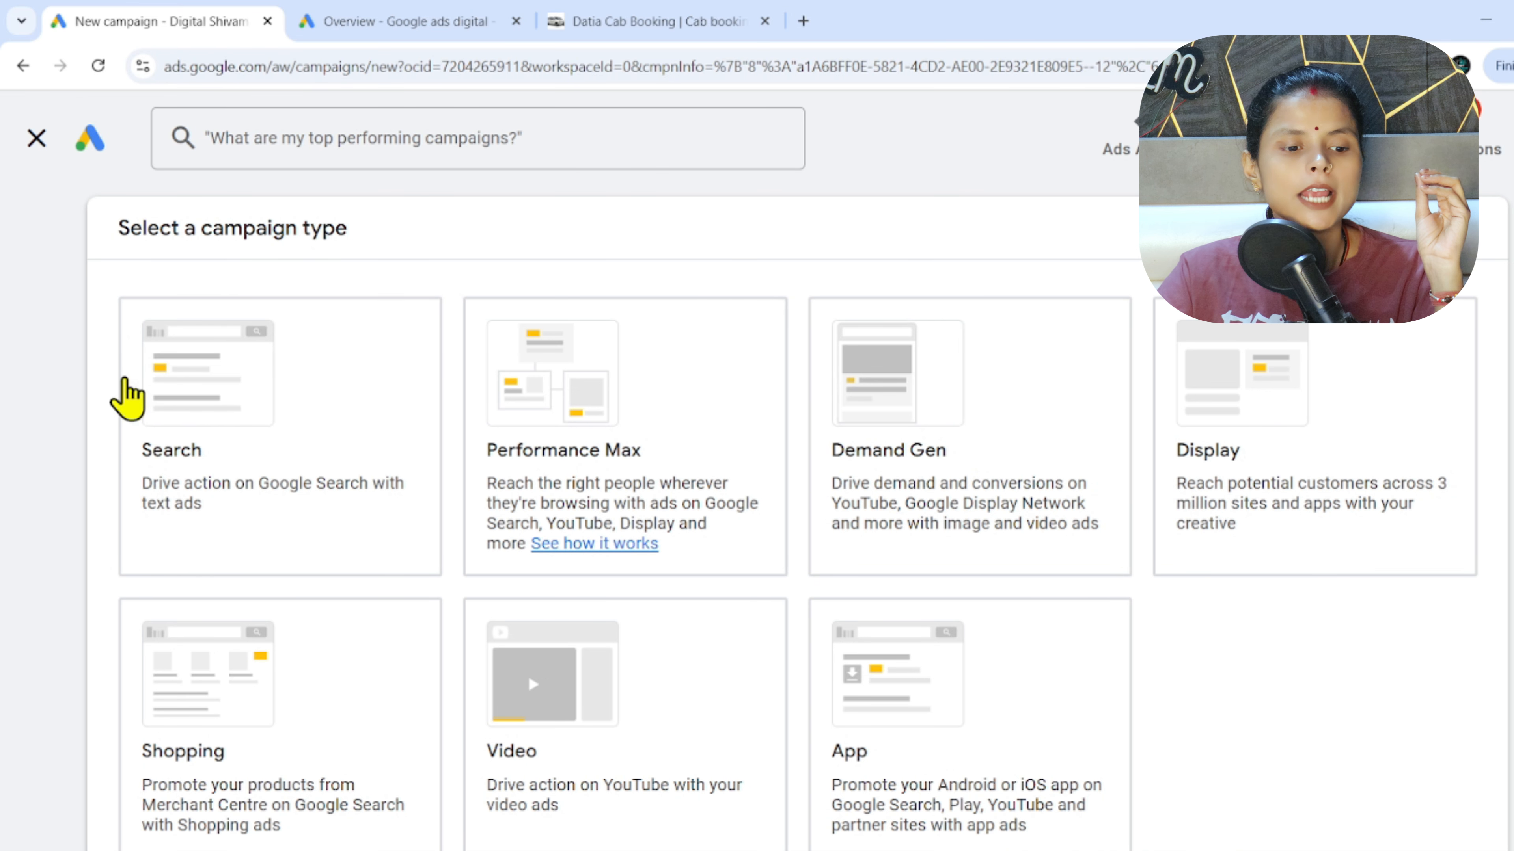
{"action": "left_click", "coordinate": [278, 398]}
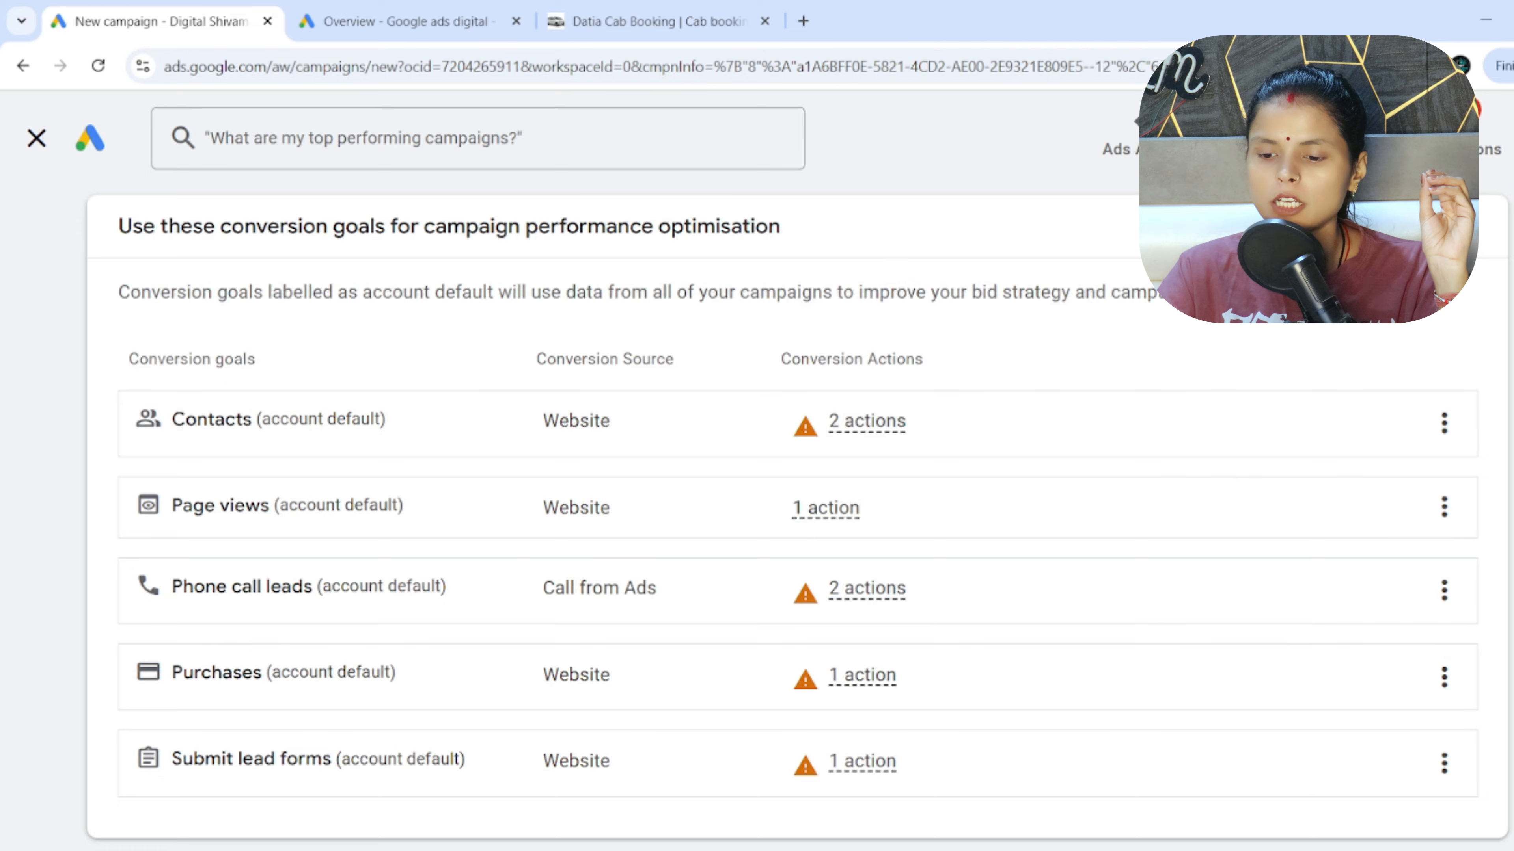
Keep the account-default conversion goals for the Search campaign and continue to its name settings.
{"action": "scroll", "coordinate": [1023, 635], "scroll_direction": "up", "scroll_amount": 10}
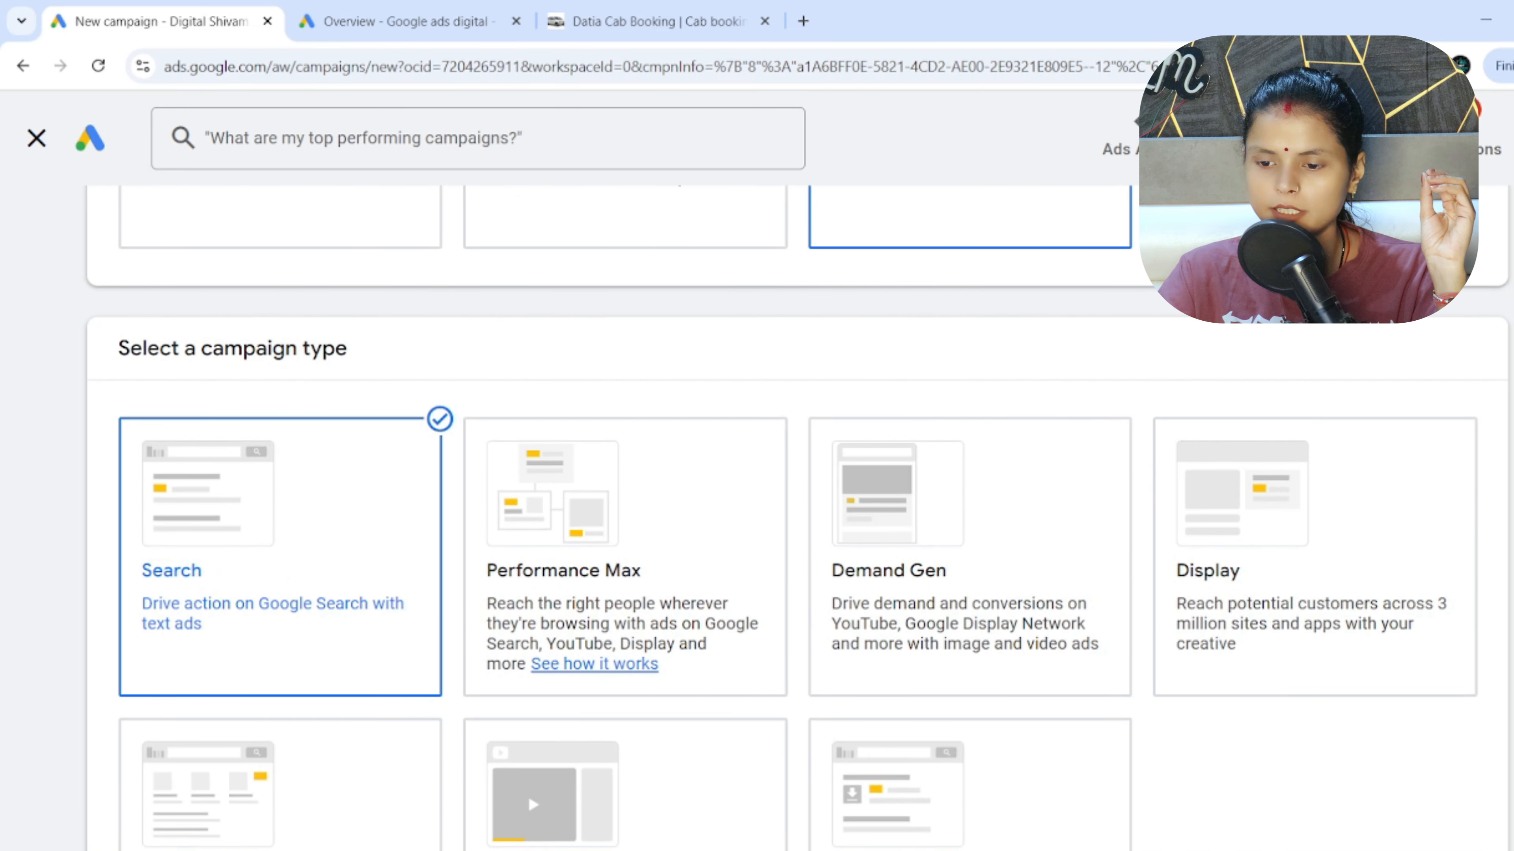
{"action": "scroll", "coordinate": [756, 518], "scroll_direction": "down", "scroll_amount": 10}
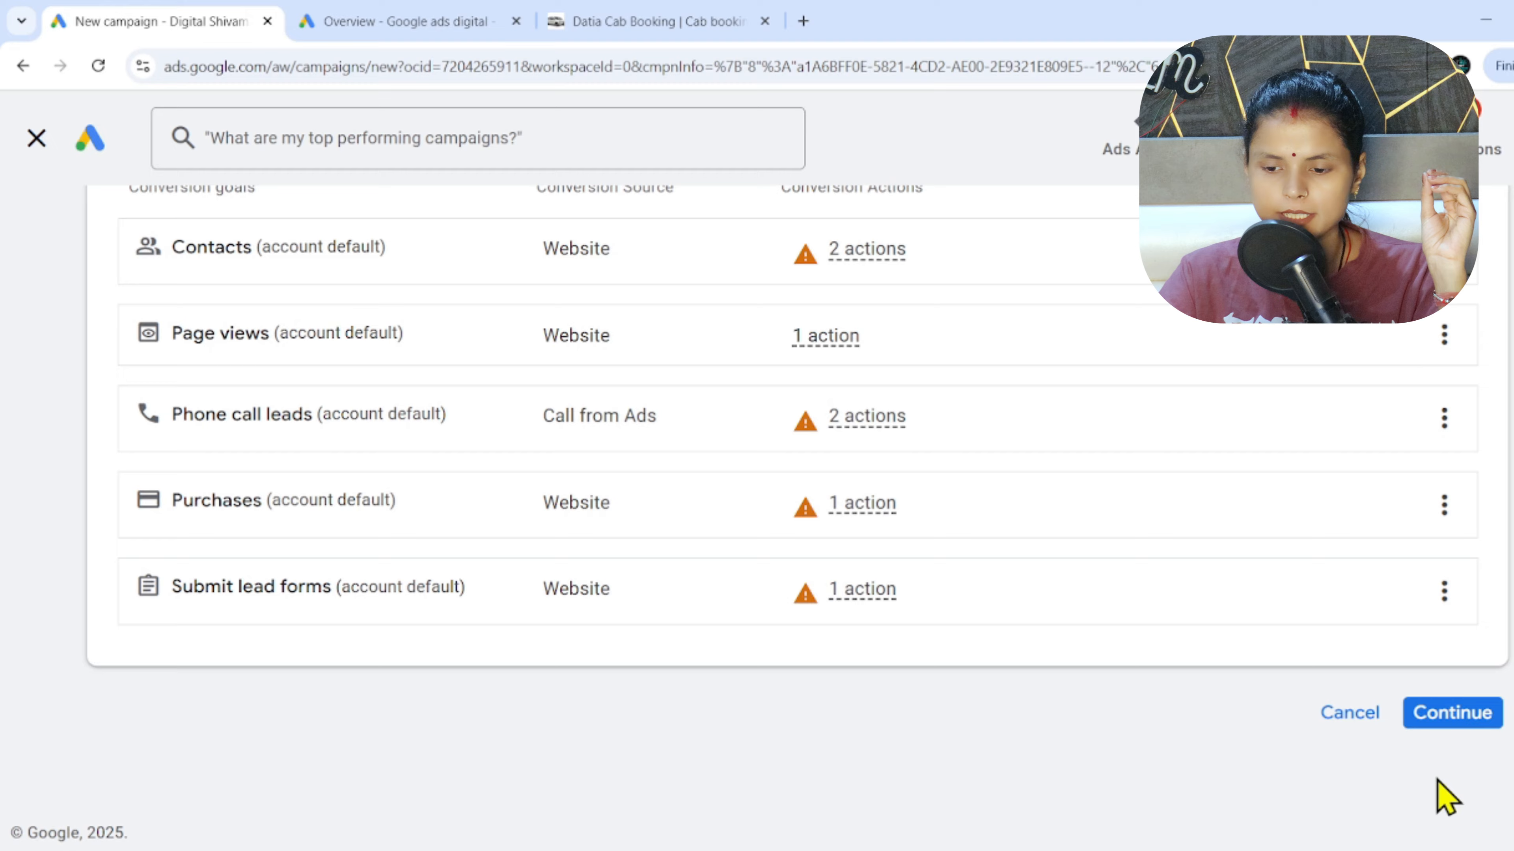
{"action": "left_click", "coordinate": [1445, 721]}
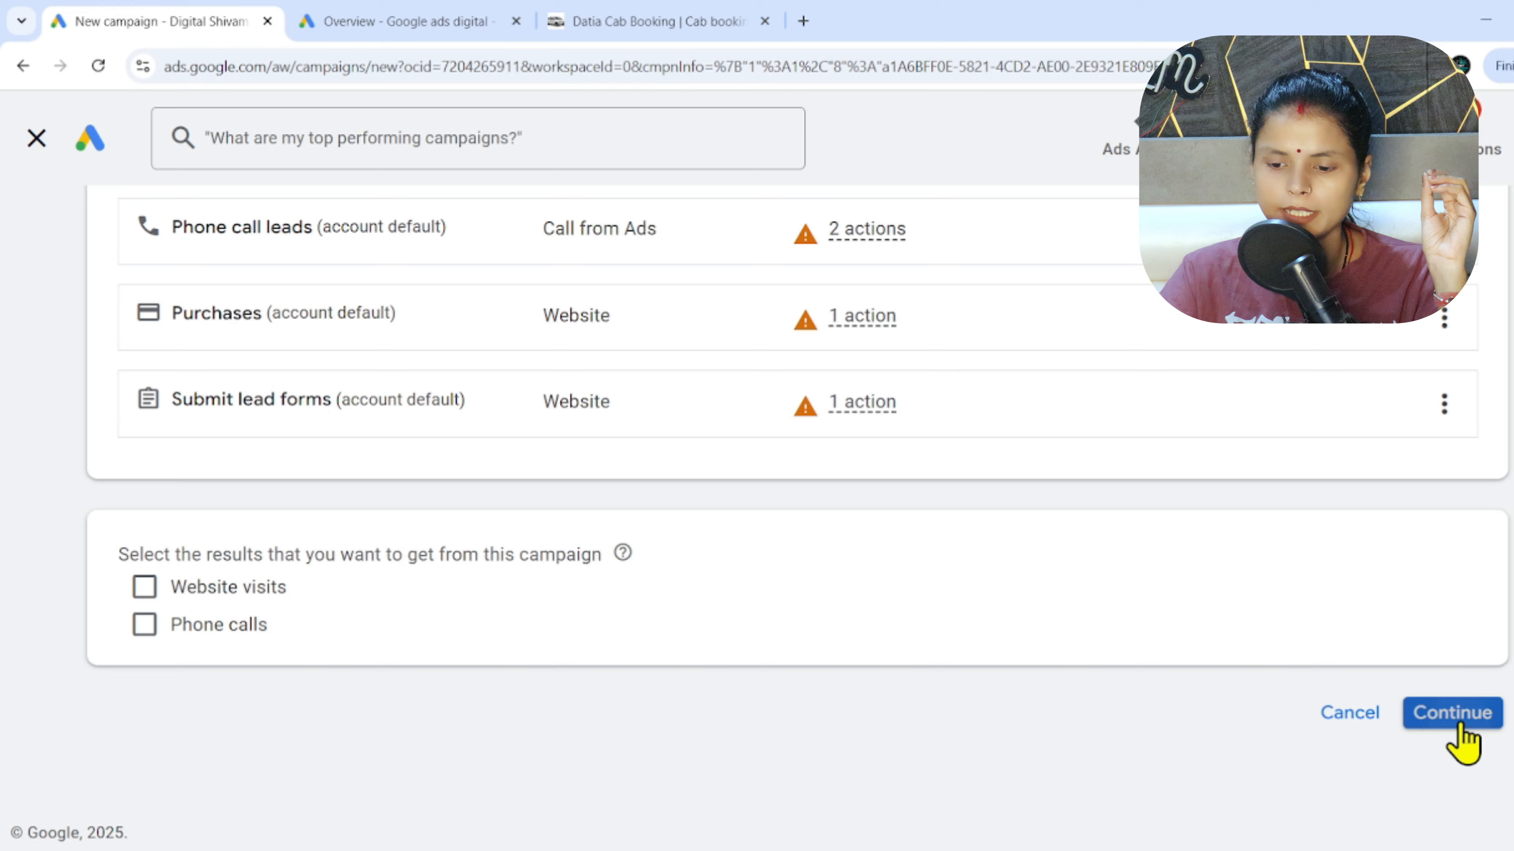
{"action": "left_click", "coordinate": [1457, 715]}
Name the campaign "call only ad -01 for taxi" and start it as new instead of finishing a saved draft.
{"action": "scroll", "coordinate": [757, 519], "scroll_direction": "up", "scroll_amount": 7}
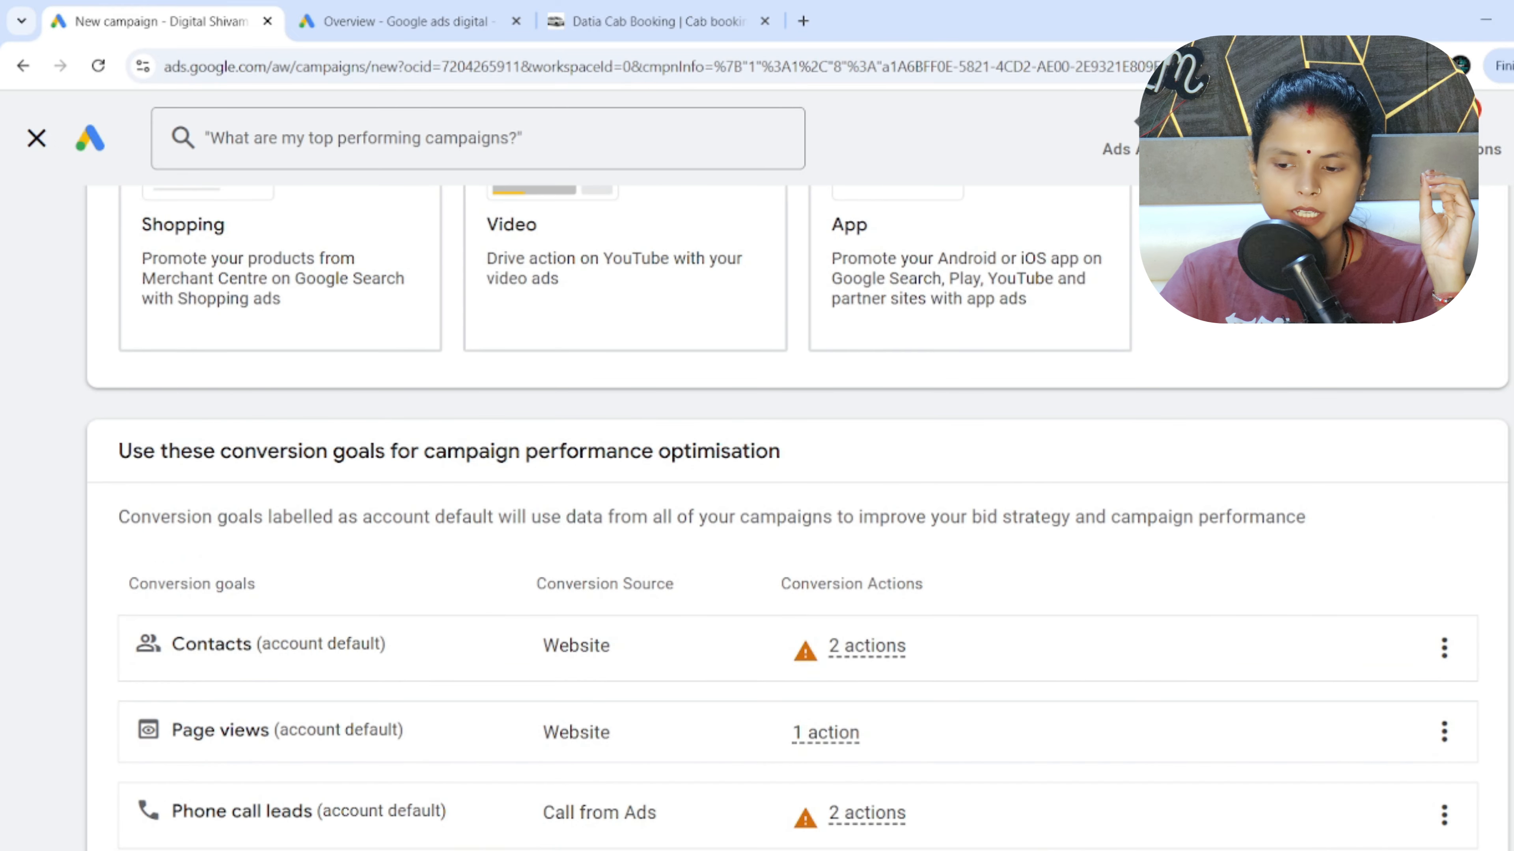
{"action": "scroll", "coordinate": [757, 519], "scroll_direction": "down", "scroll_amount": 10}
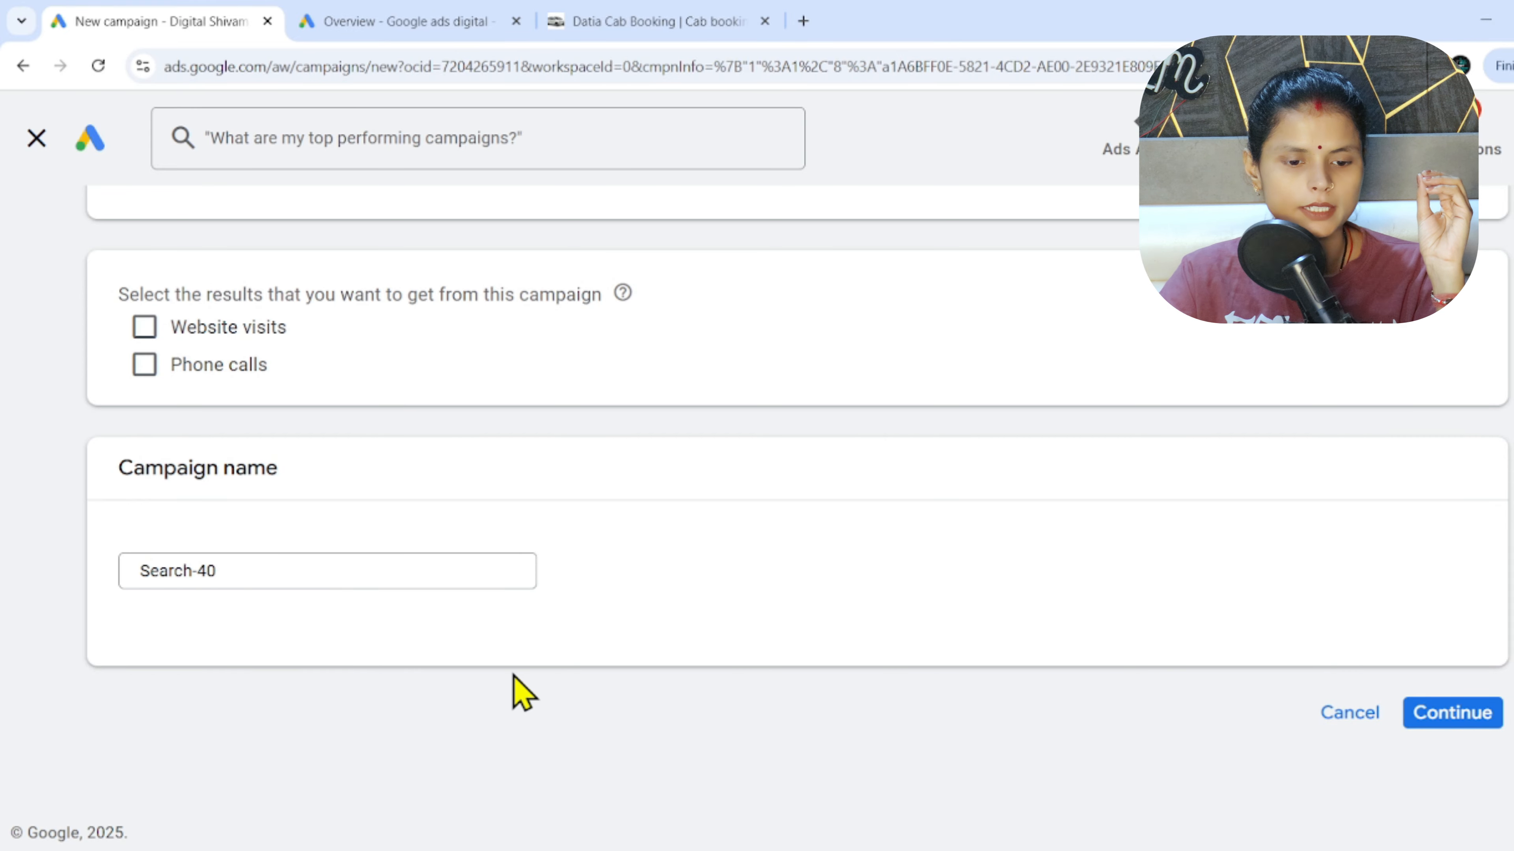
{"action": "triple_click", "coordinate": [307, 566]}
{"action": "type", "text": "call only ad -01 for taxi"}
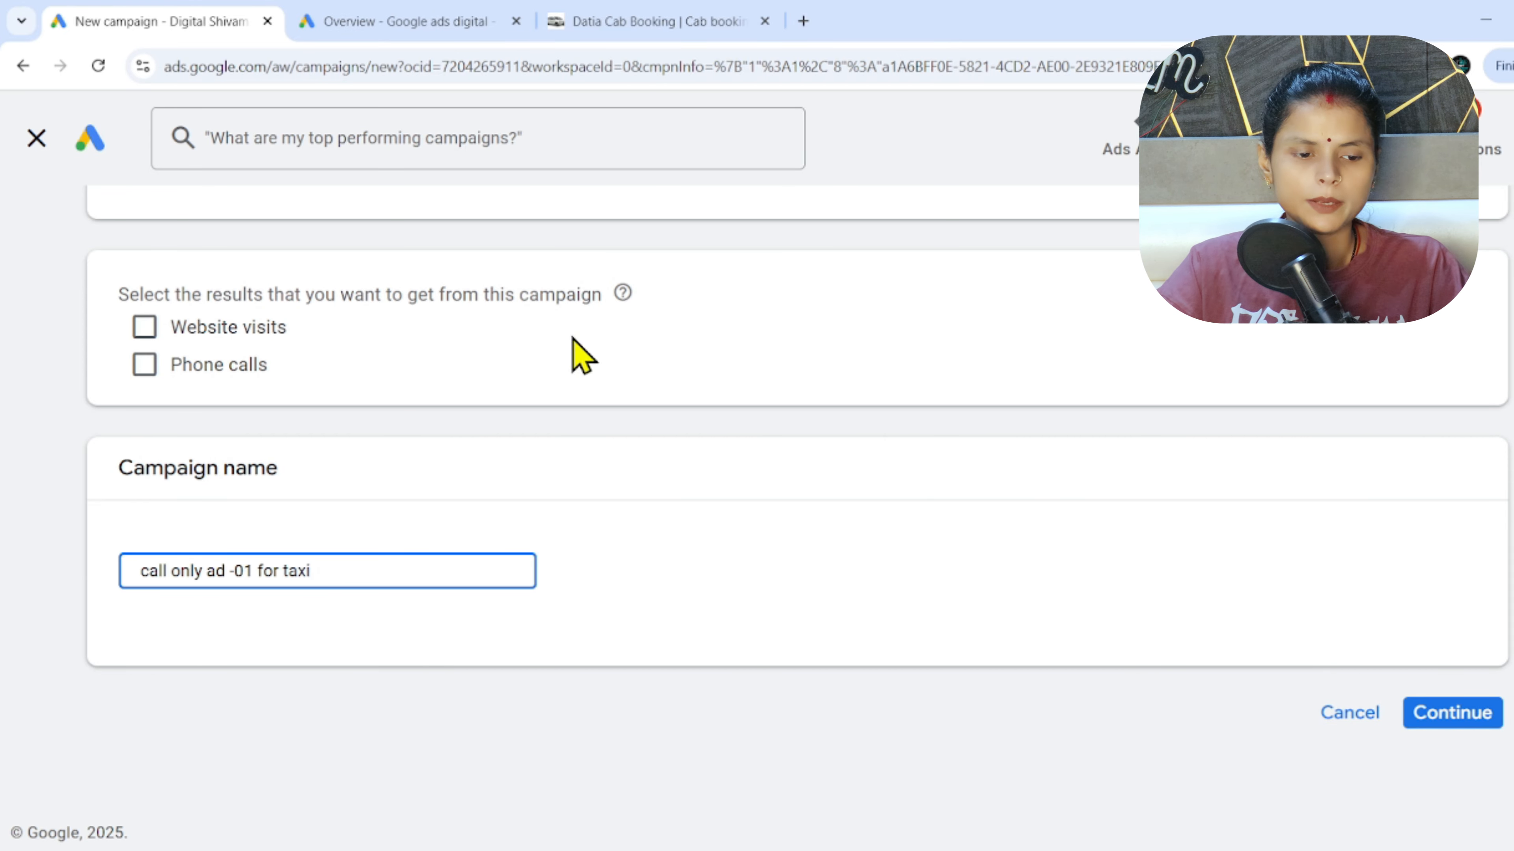
{"action": "left_click", "coordinate": [1464, 715]}
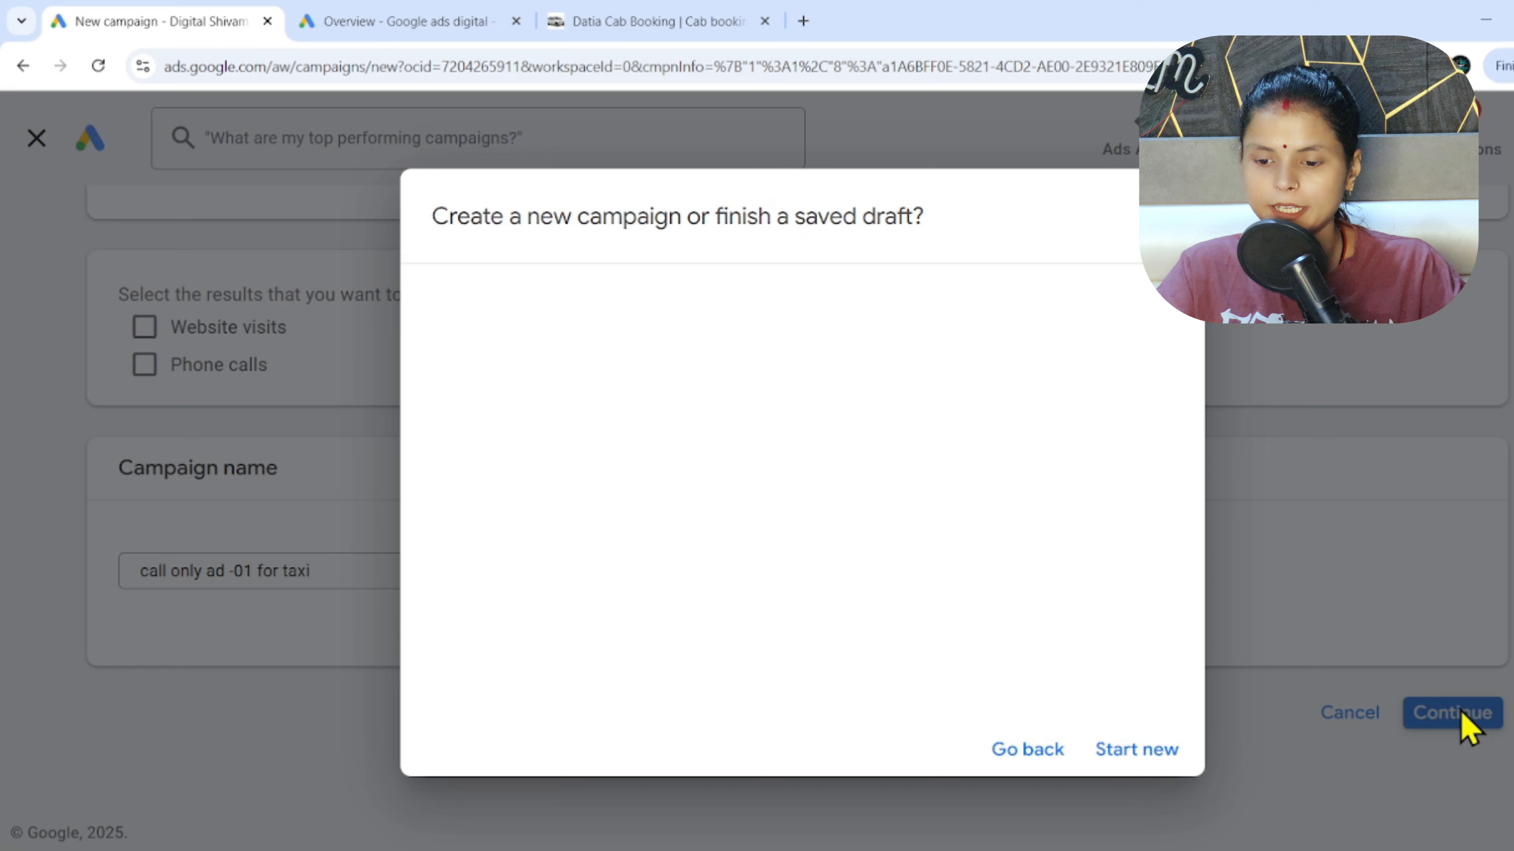
{"action": "left_click", "coordinate": [1159, 769]}
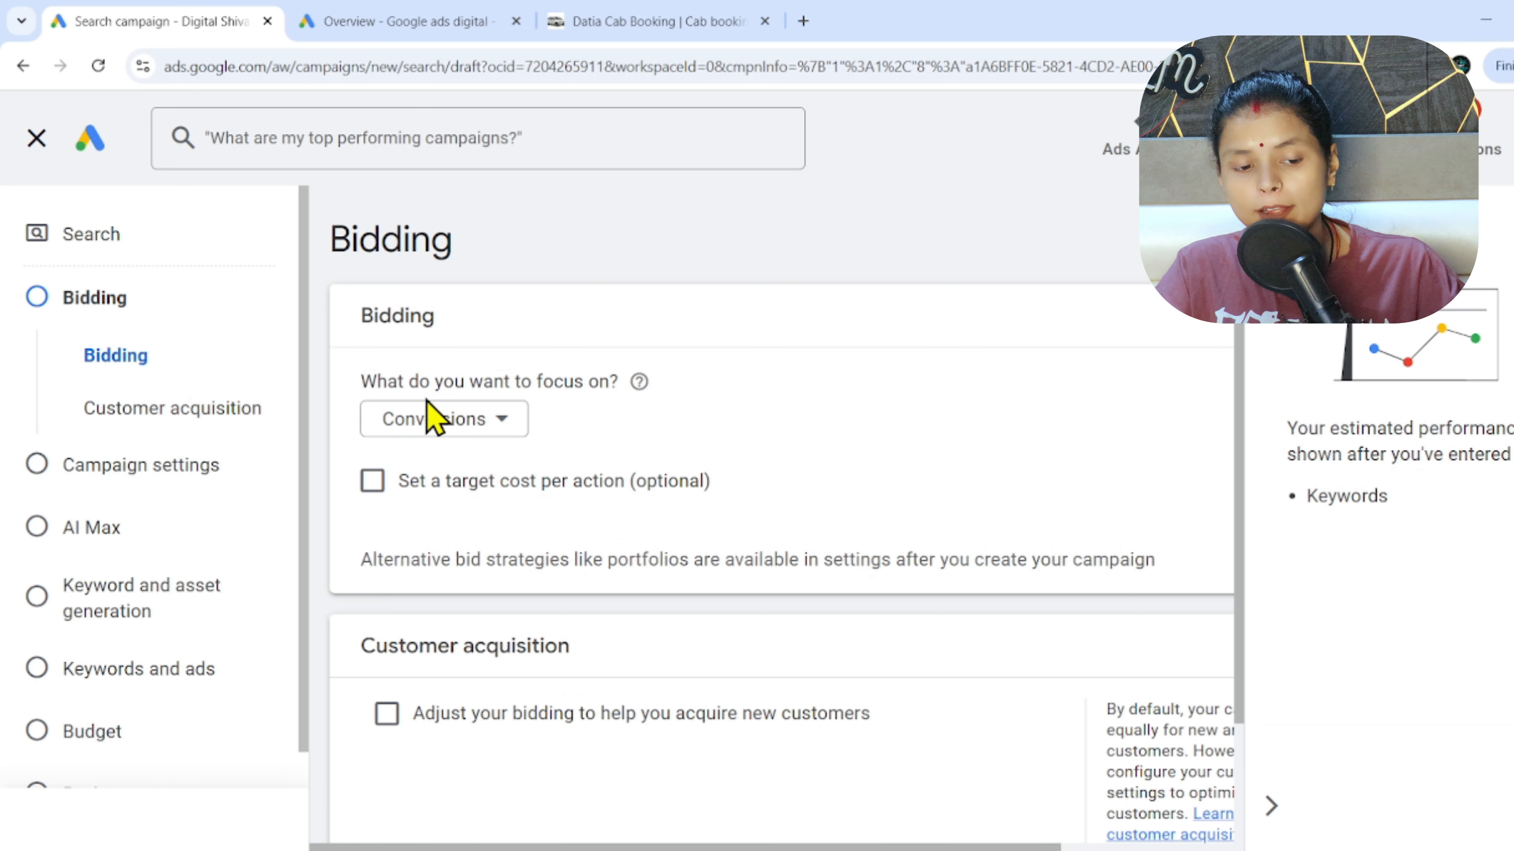
Set the bidding focus to Clicks and enable a maximum cost per click bid limit.
{"action": "left_click", "coordinate": [491, 435]}
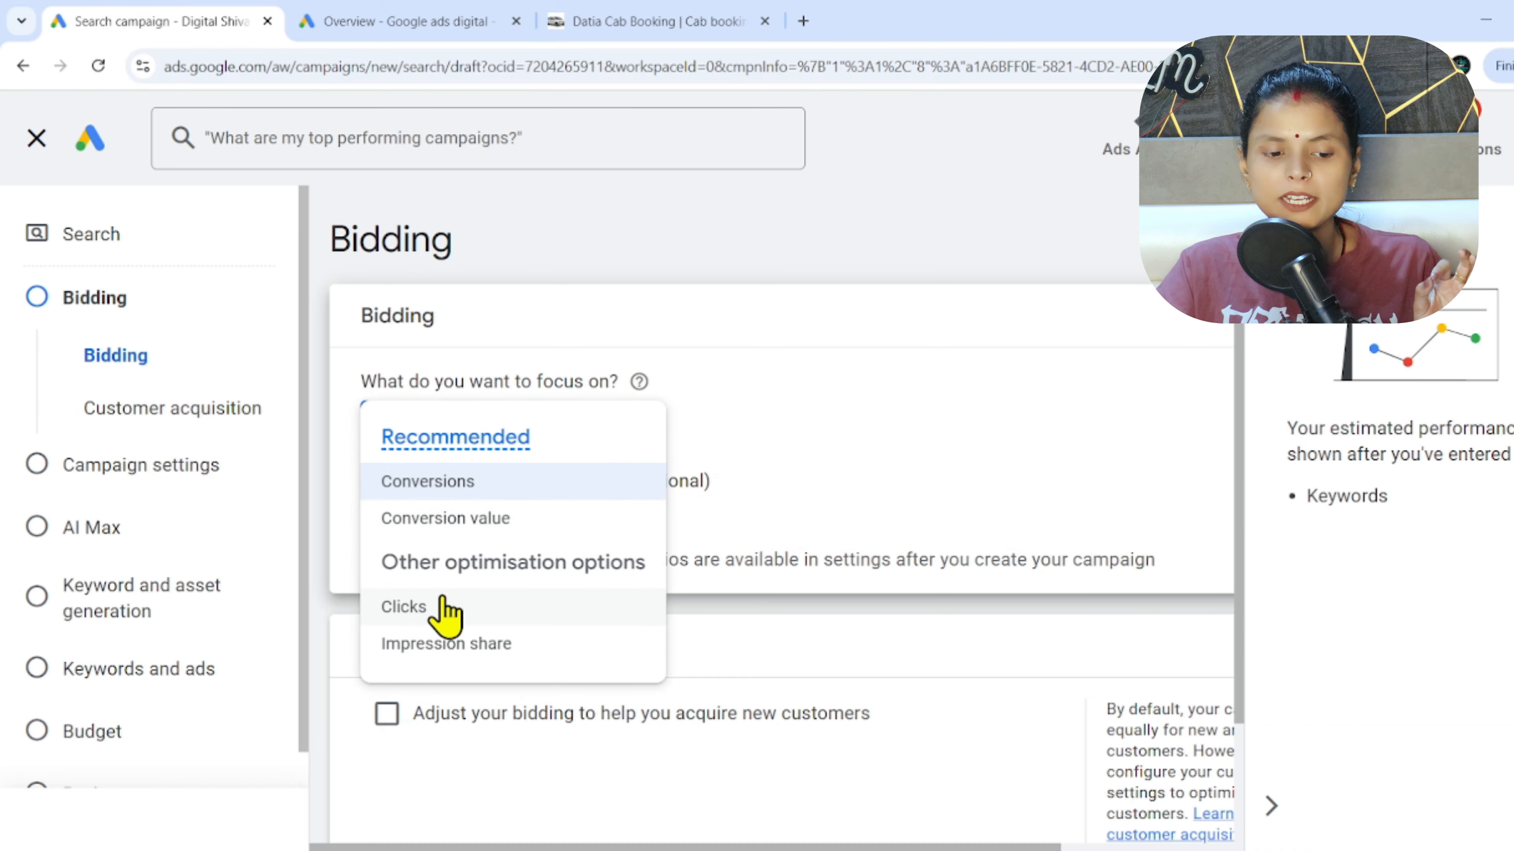
{"action": "left_click", "coordinate": [439, 608]}
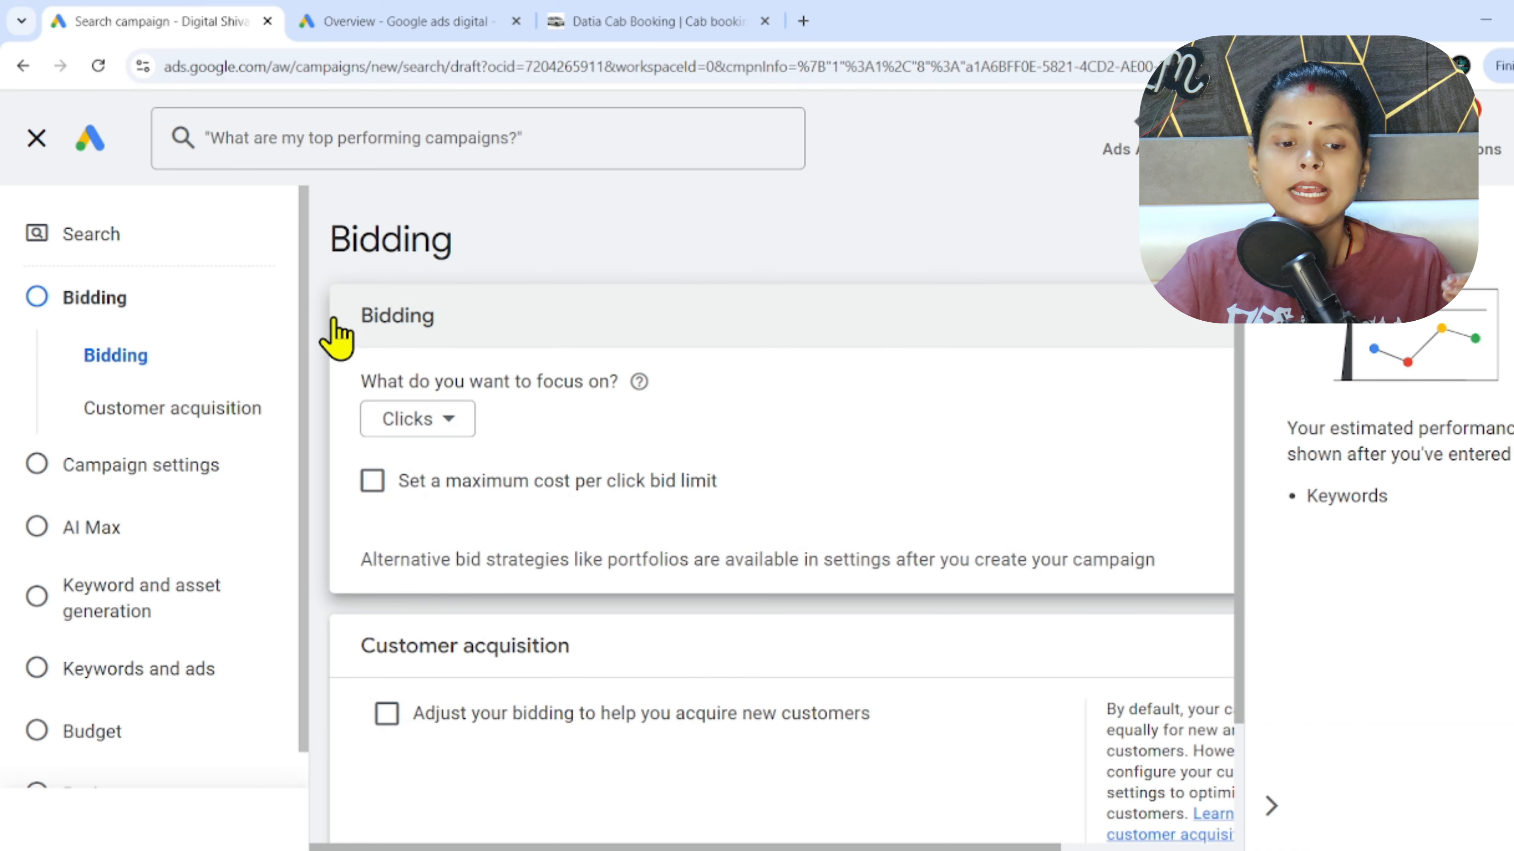
{"action": "left_click", "coordinate": [368, 480]}
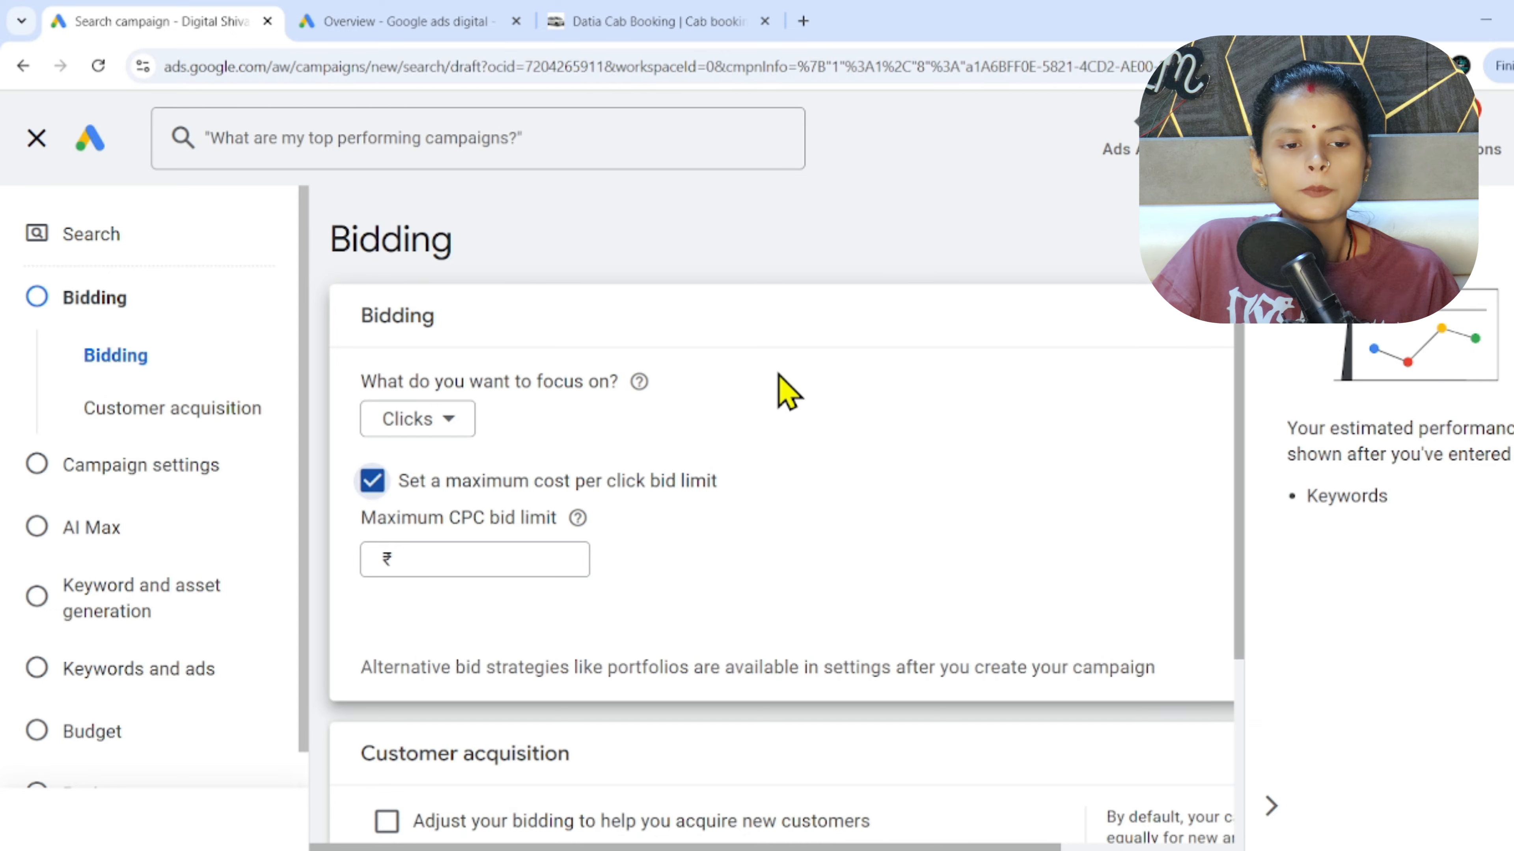
Switch to the Google ads digital account and open its Keyword Planner.
{"action": "left_click", "coordinate": [345, 20]}
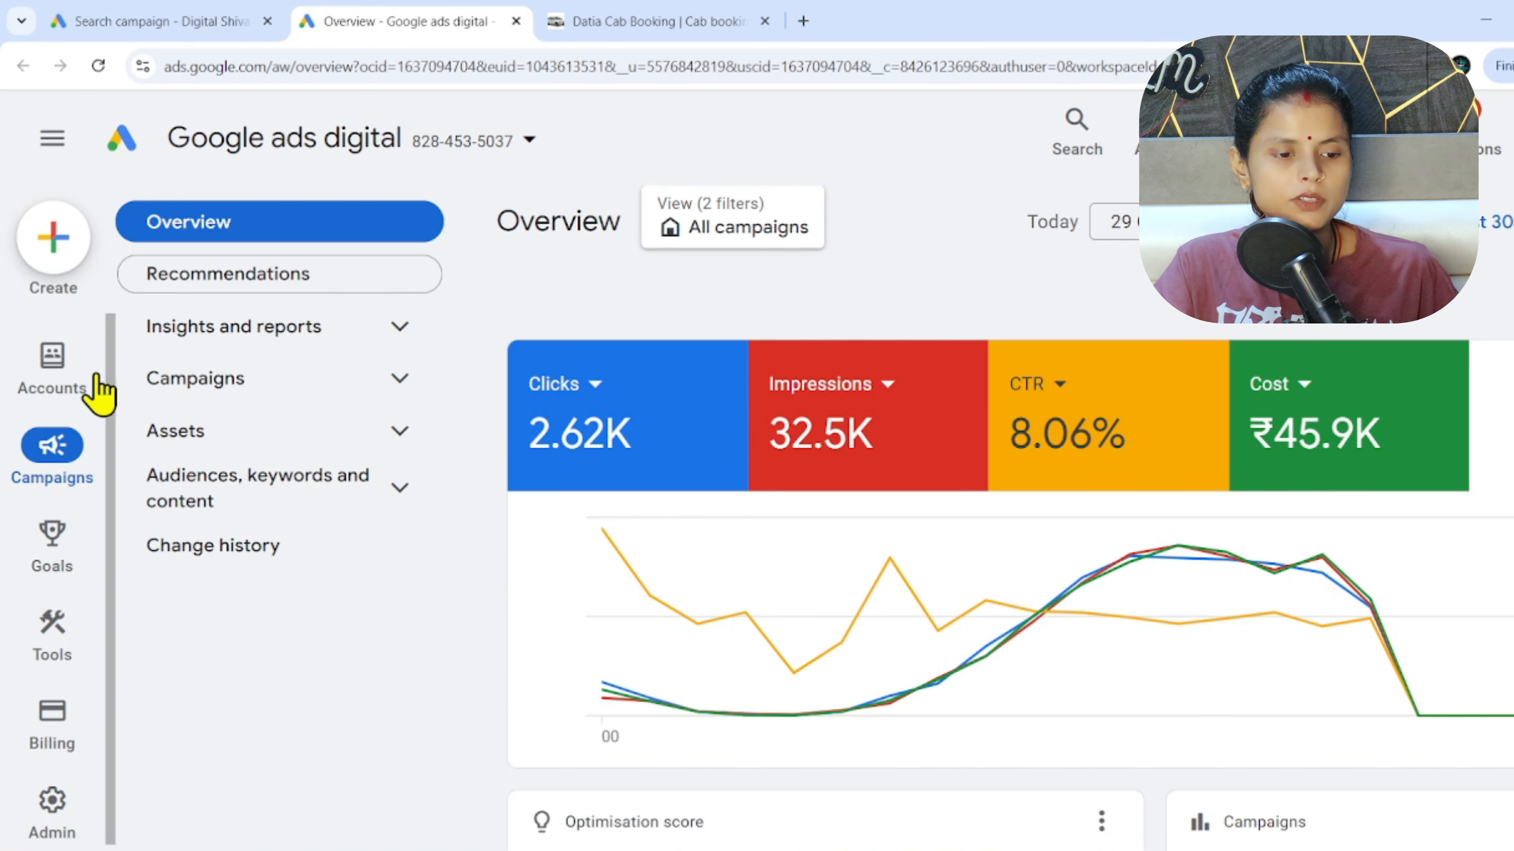
{"action": "mouse_move", "coordinate": [57, 364]}
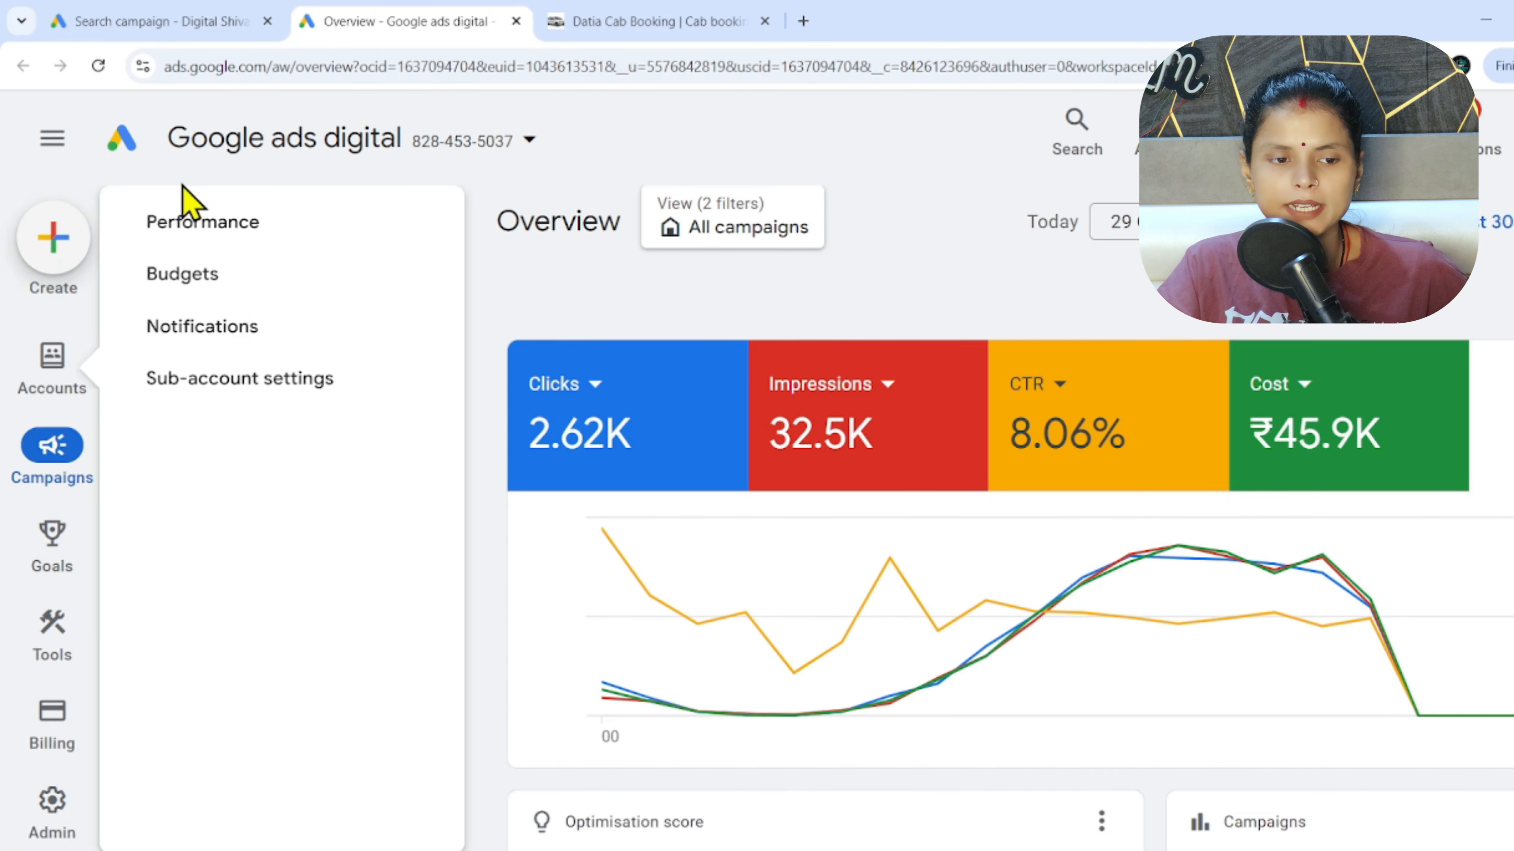
{"action": "mouse_move", "coordinate": [72, 610]}
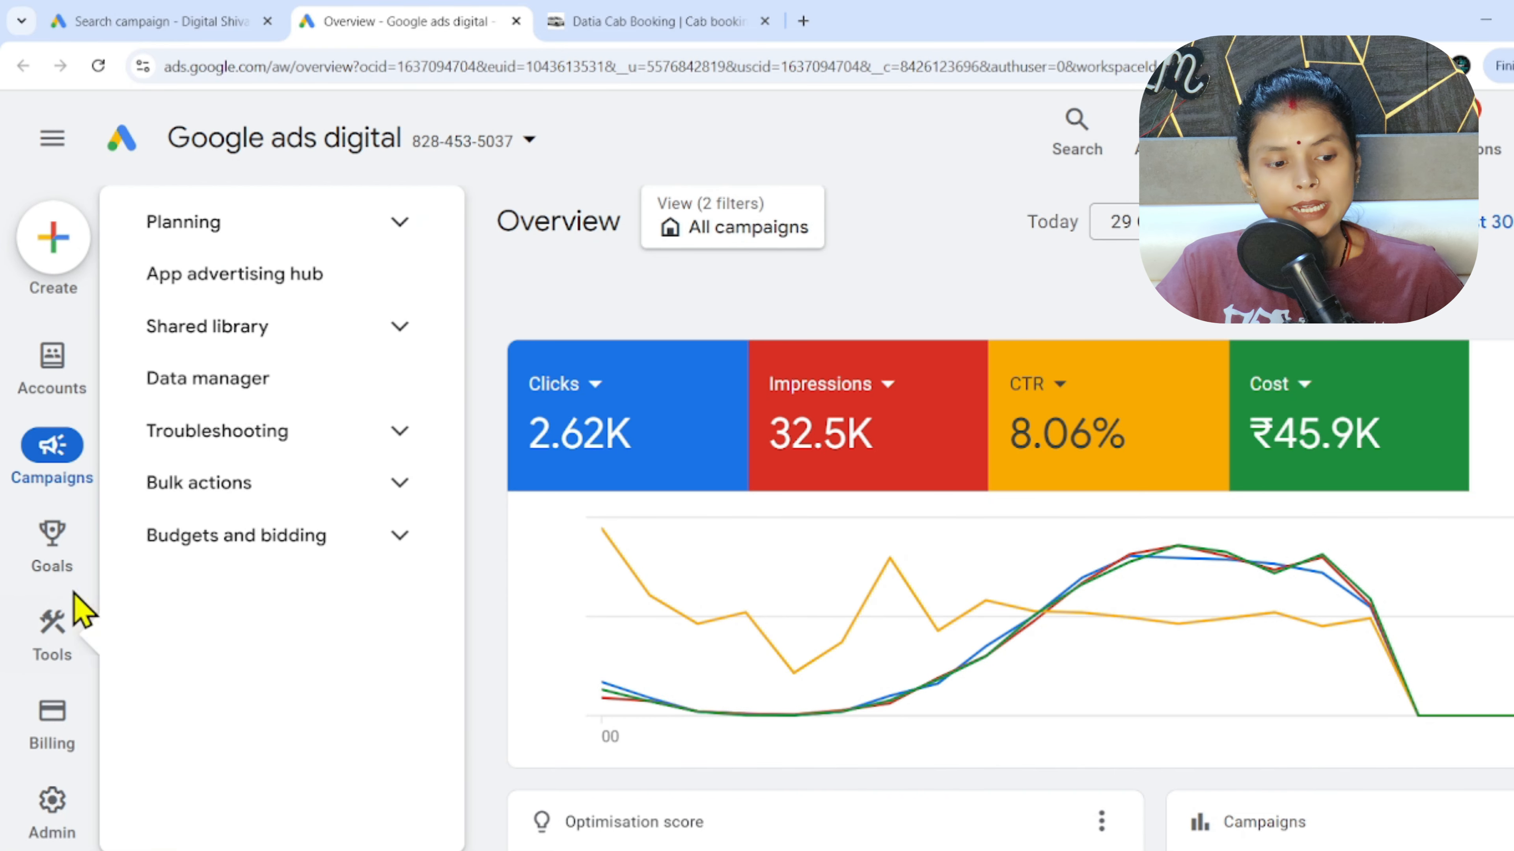
{"action": "left_click", "coordinate": [50, 652]}
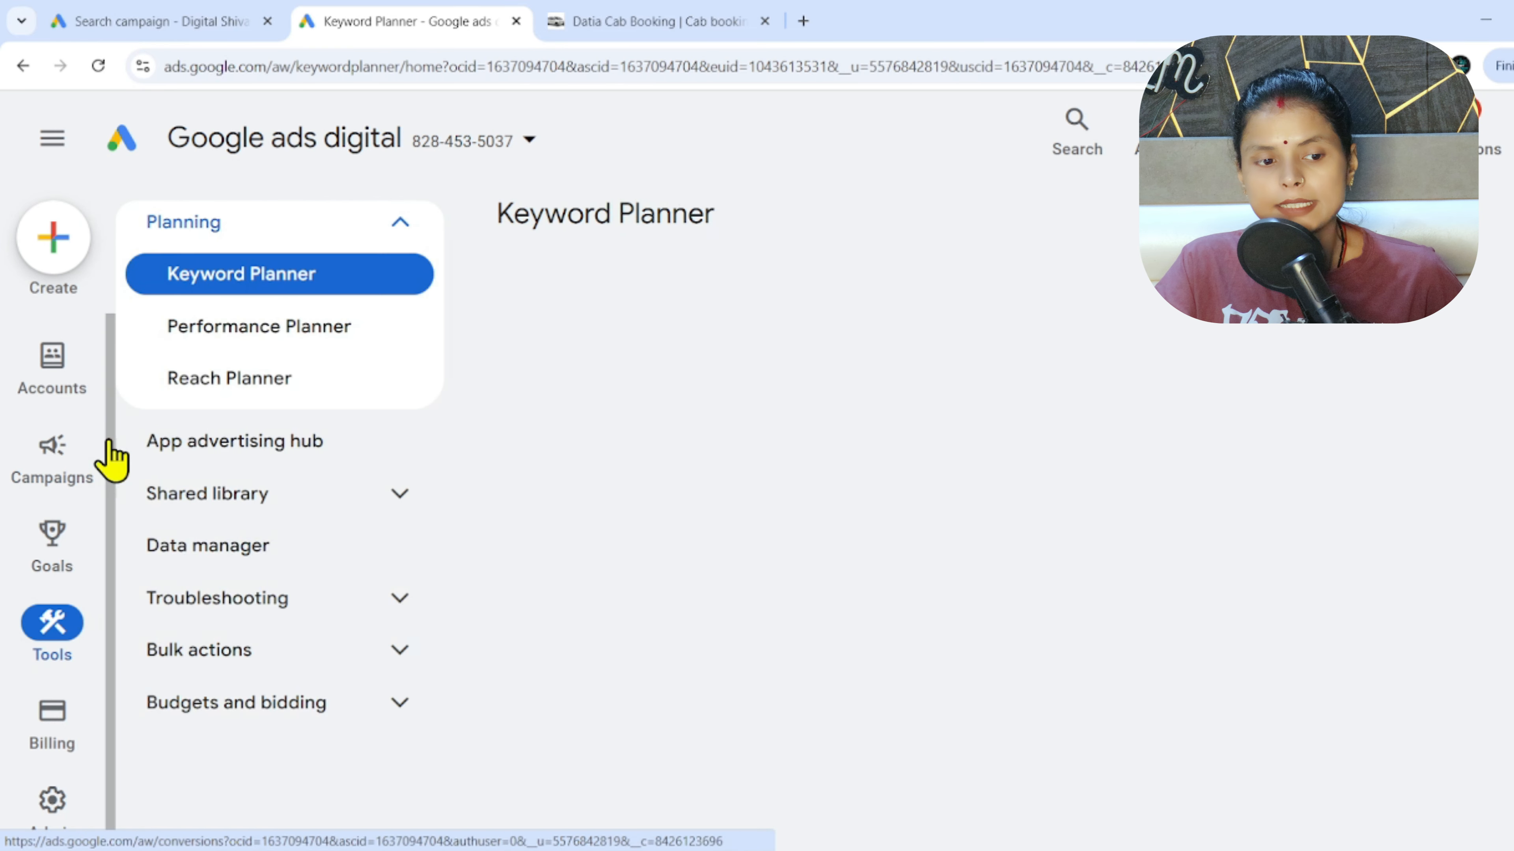
{"action": "left_click", "coordinate": [276, 273]}
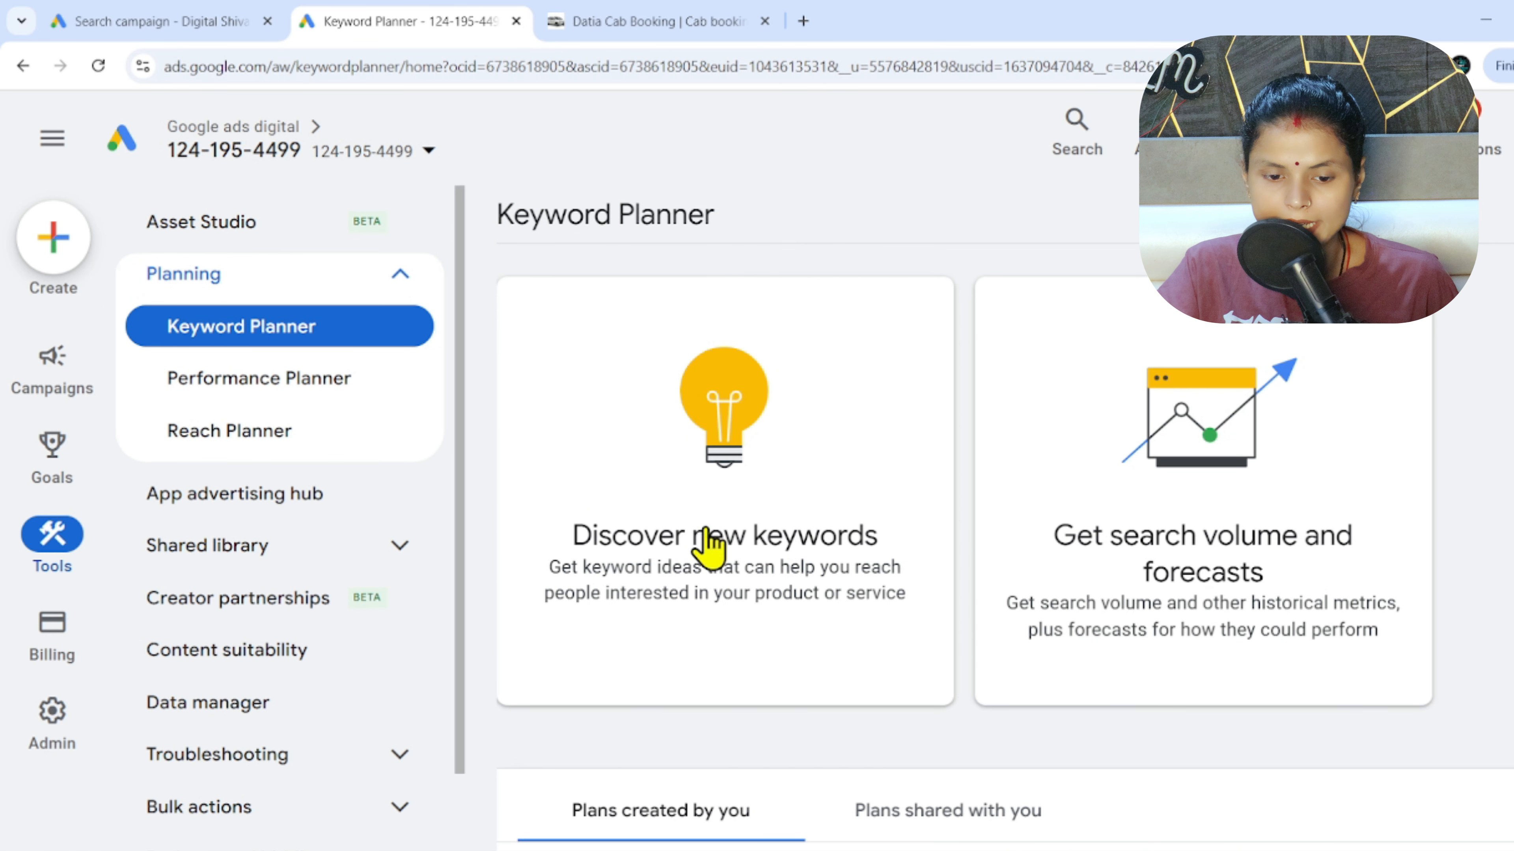
Discover new keyword ideas for "taxi service in bhopal" in English for India.
{"action": "left_click", "coordinate": [768, 545]}
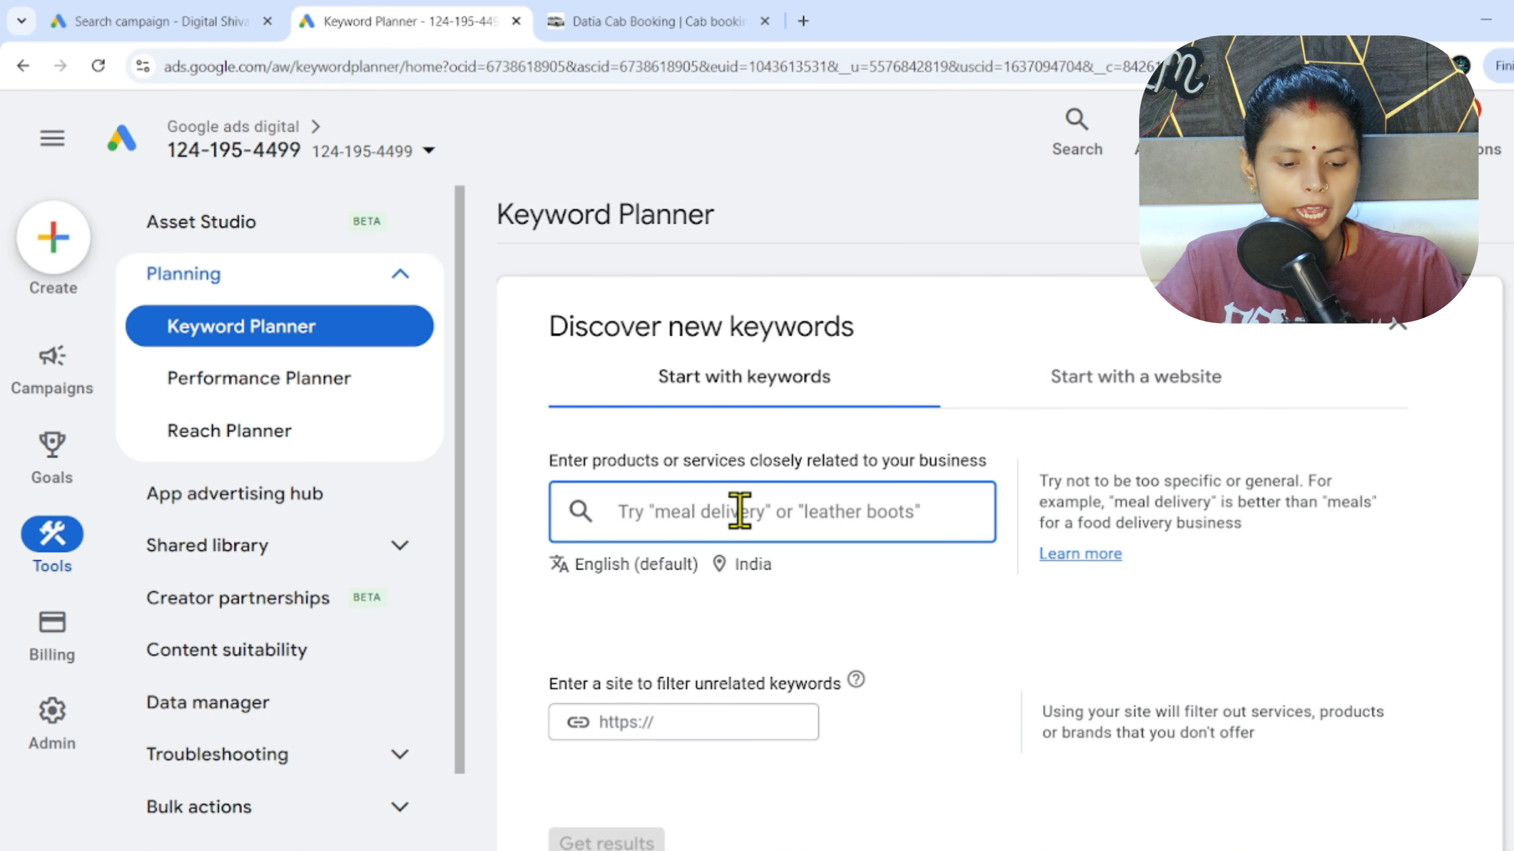
{"action": "type", "text": "taxi service"}
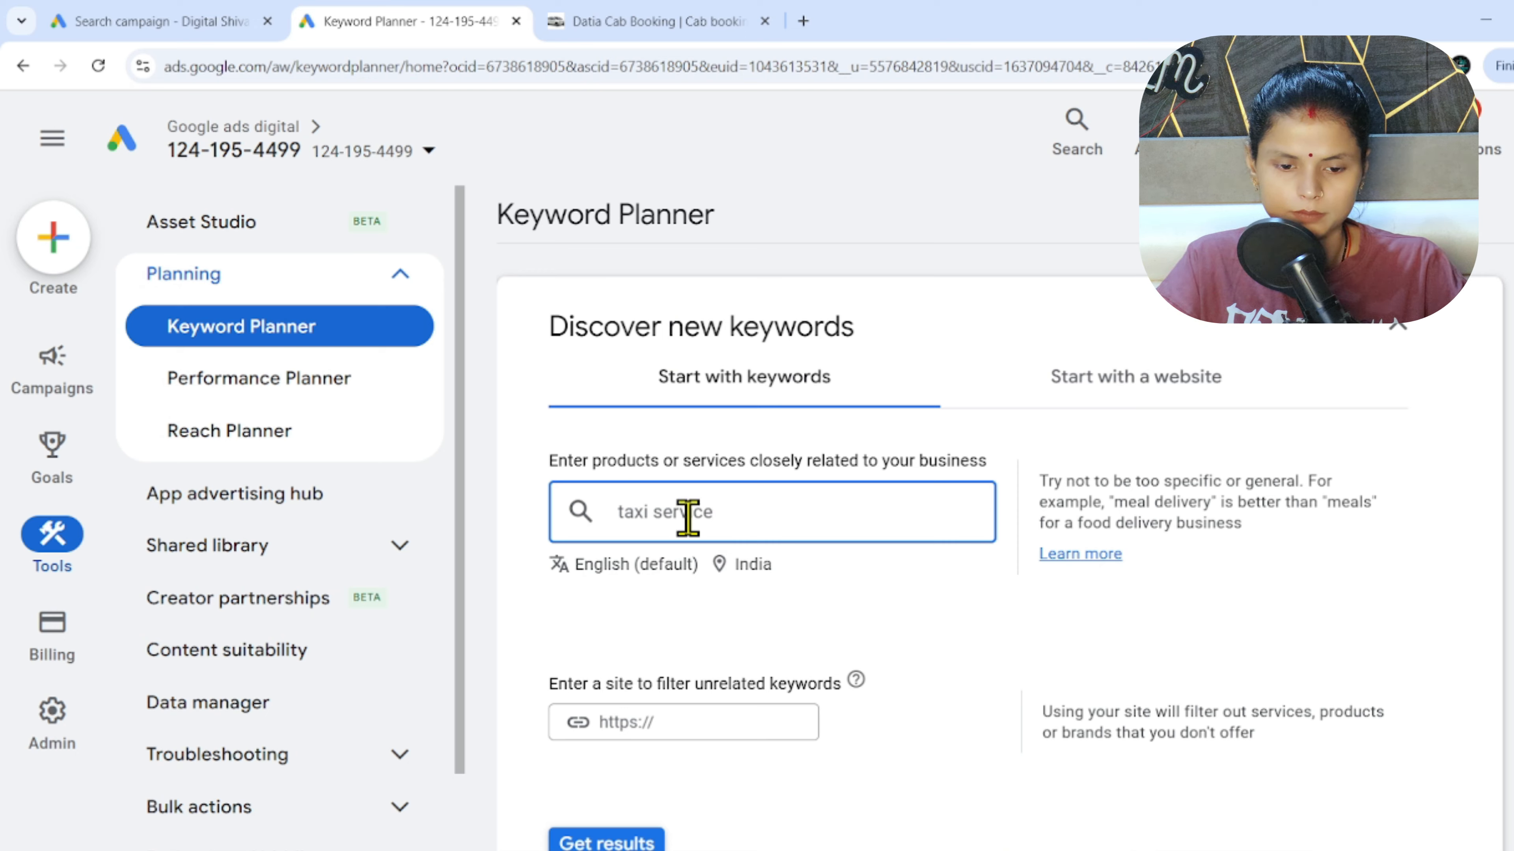
{"action": "left_click", "coordinate": [682, 514]}
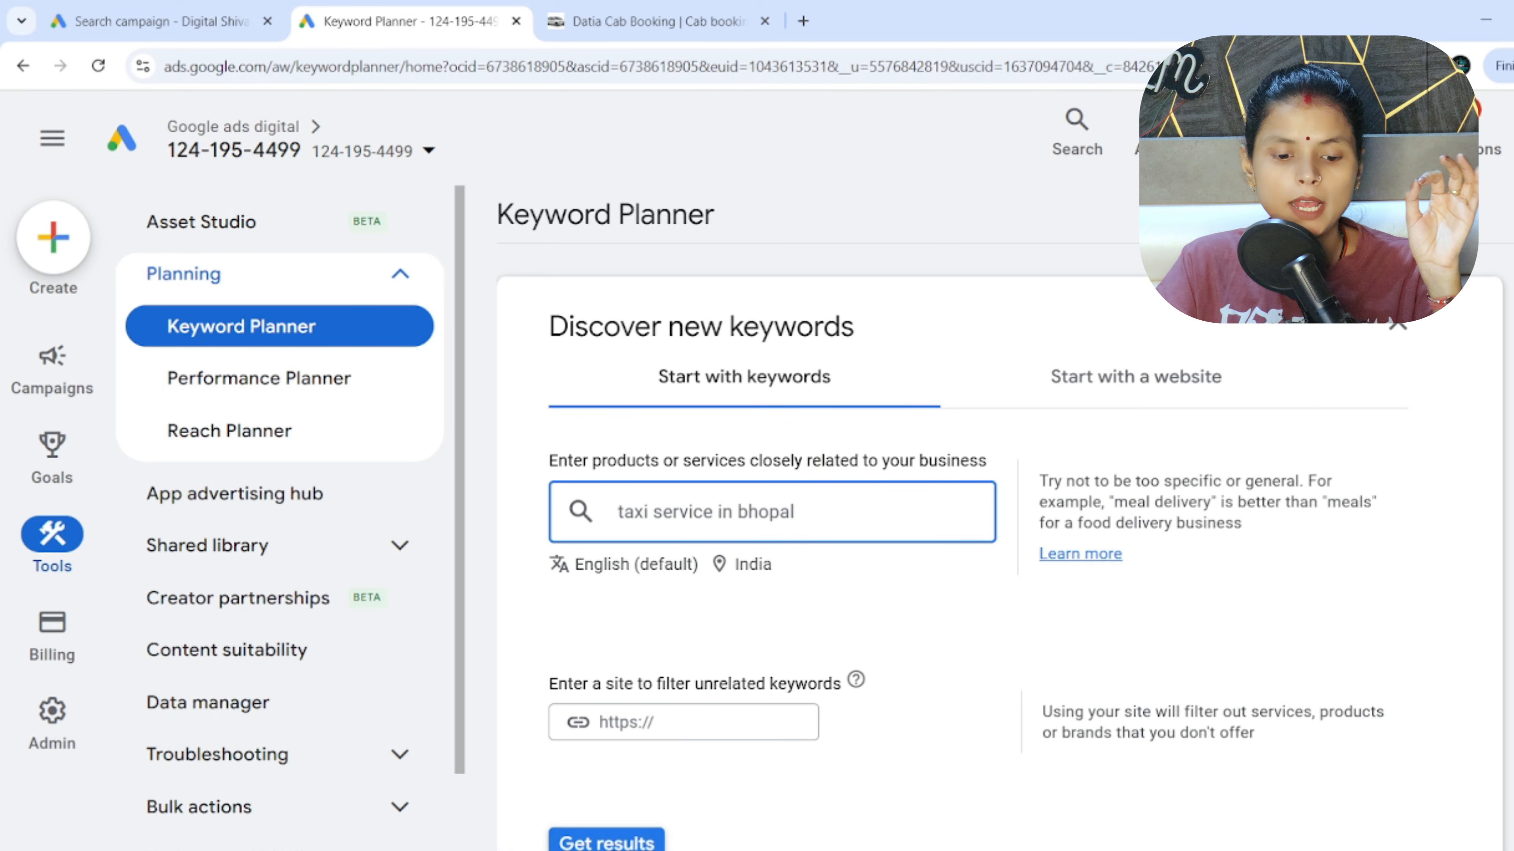
{"action": "left_click", "coordinate": [617, 843]}
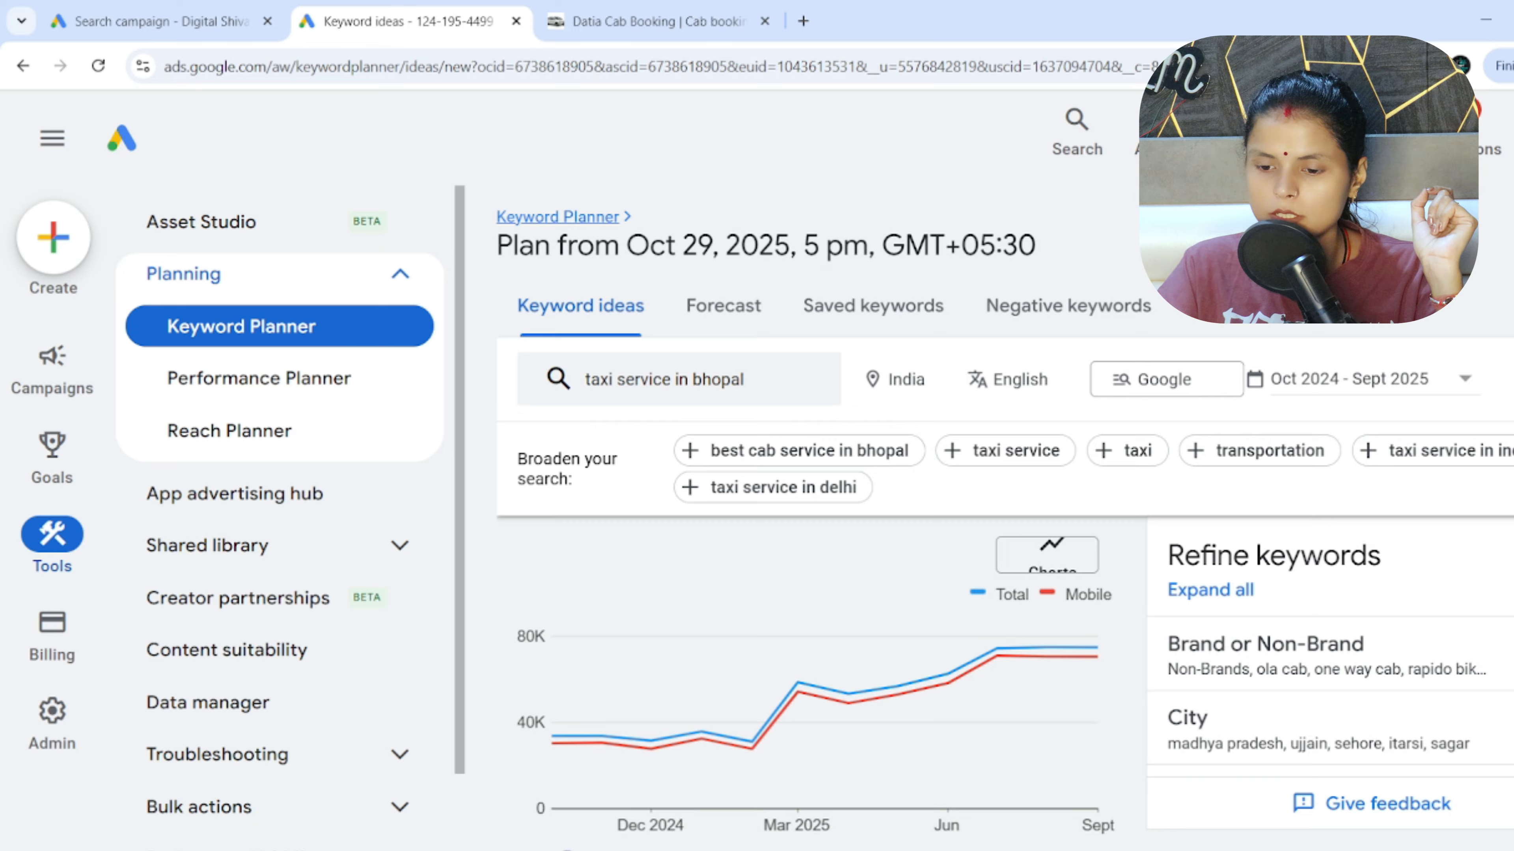
Refine the keyword ideas by excluding the entire Other Brands group under Brand or Non-Brand.
{"action": "left_click", "coordinate": [1511, 684]}
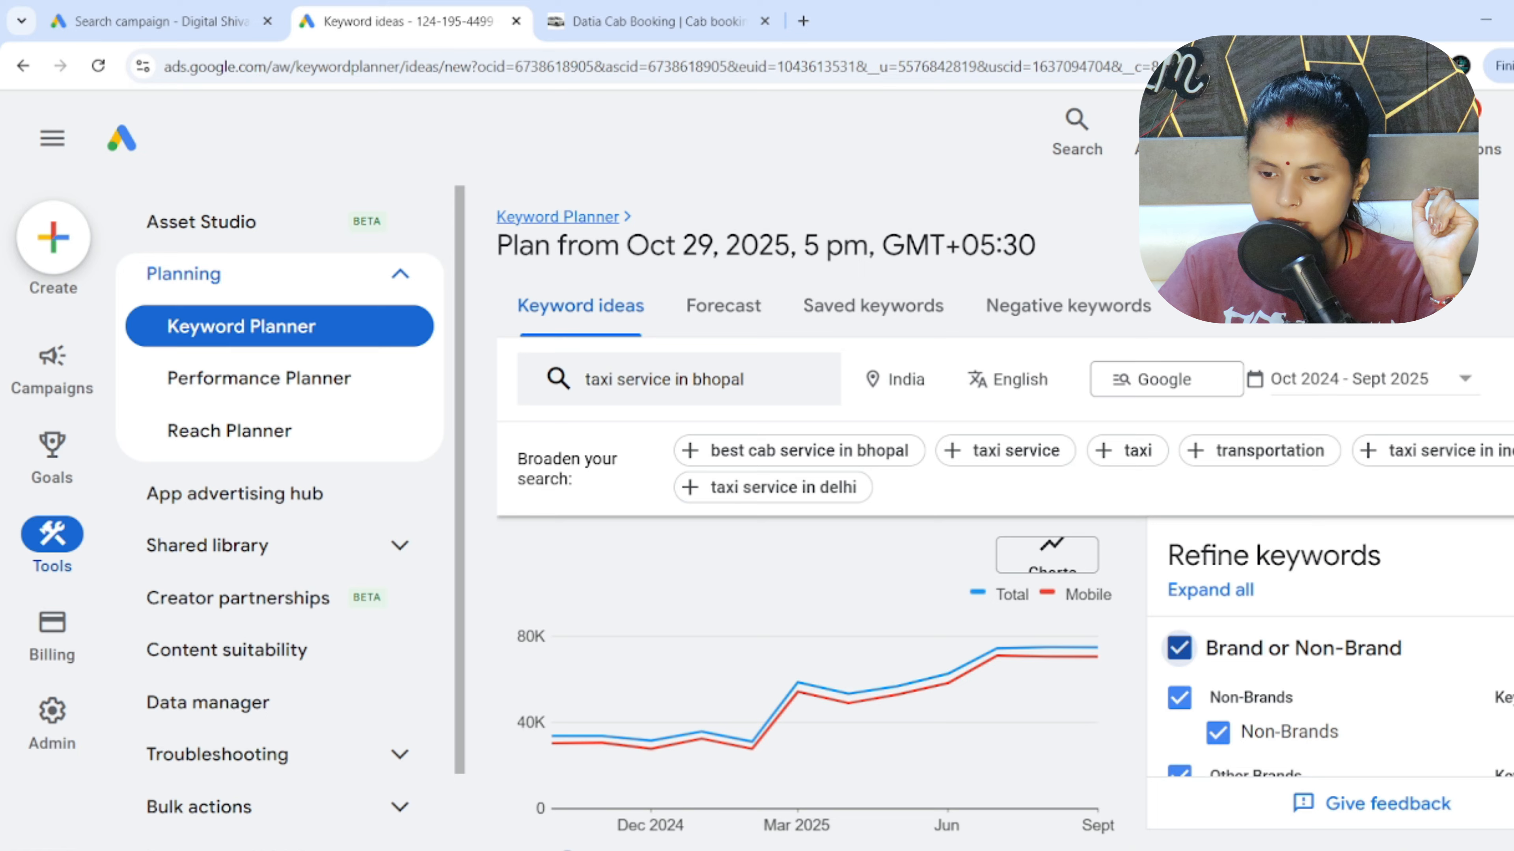
{"action": "scroll", "coordinate": [1183, 656], "scroll_direction": "down", "scroll_amount": 3}
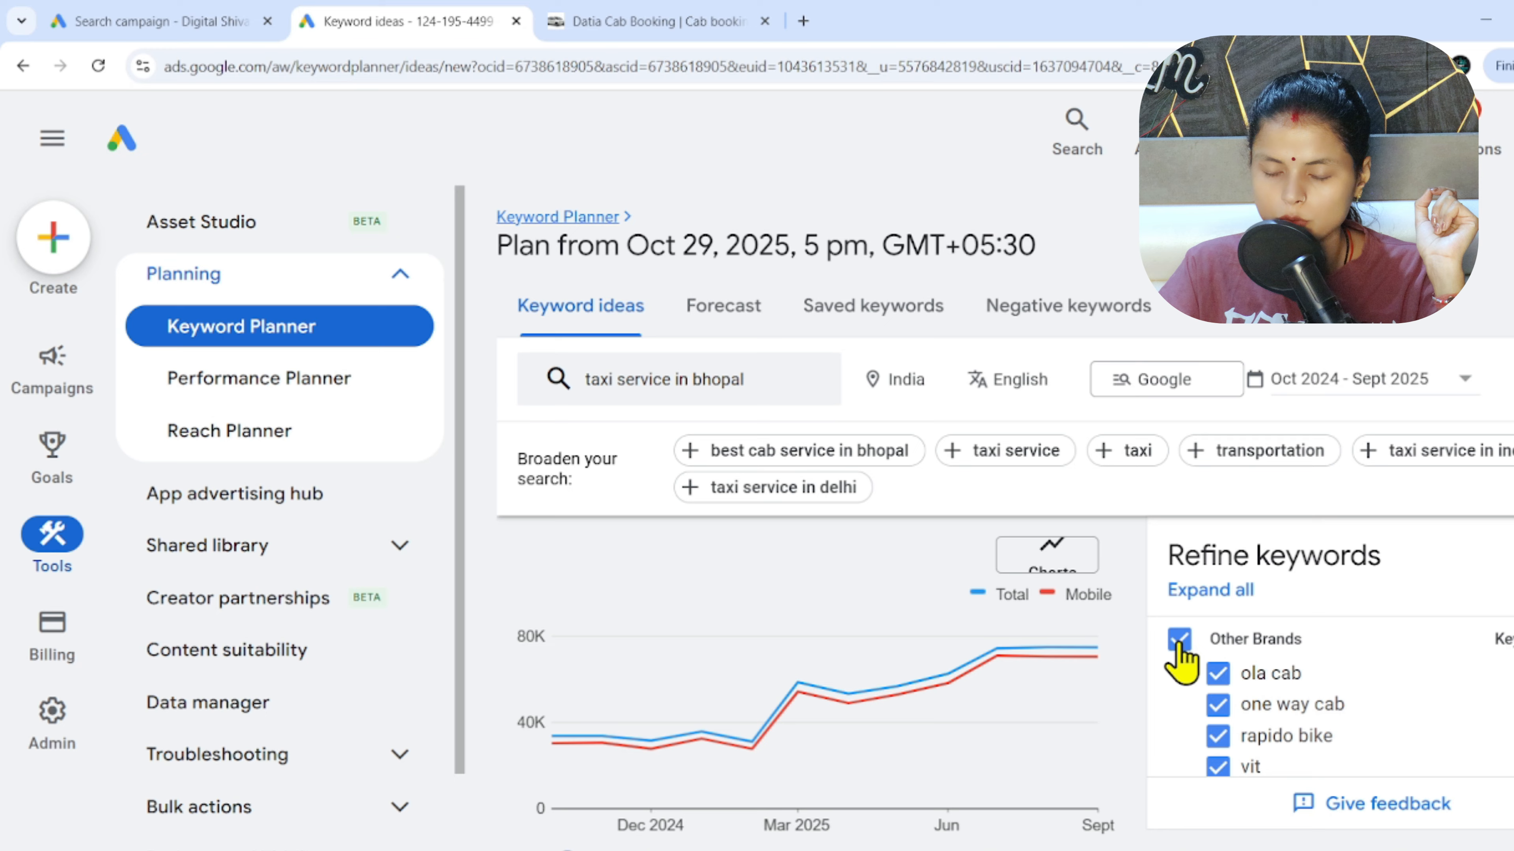
{"action": "left_click", "coordinate": [1178, 641]}
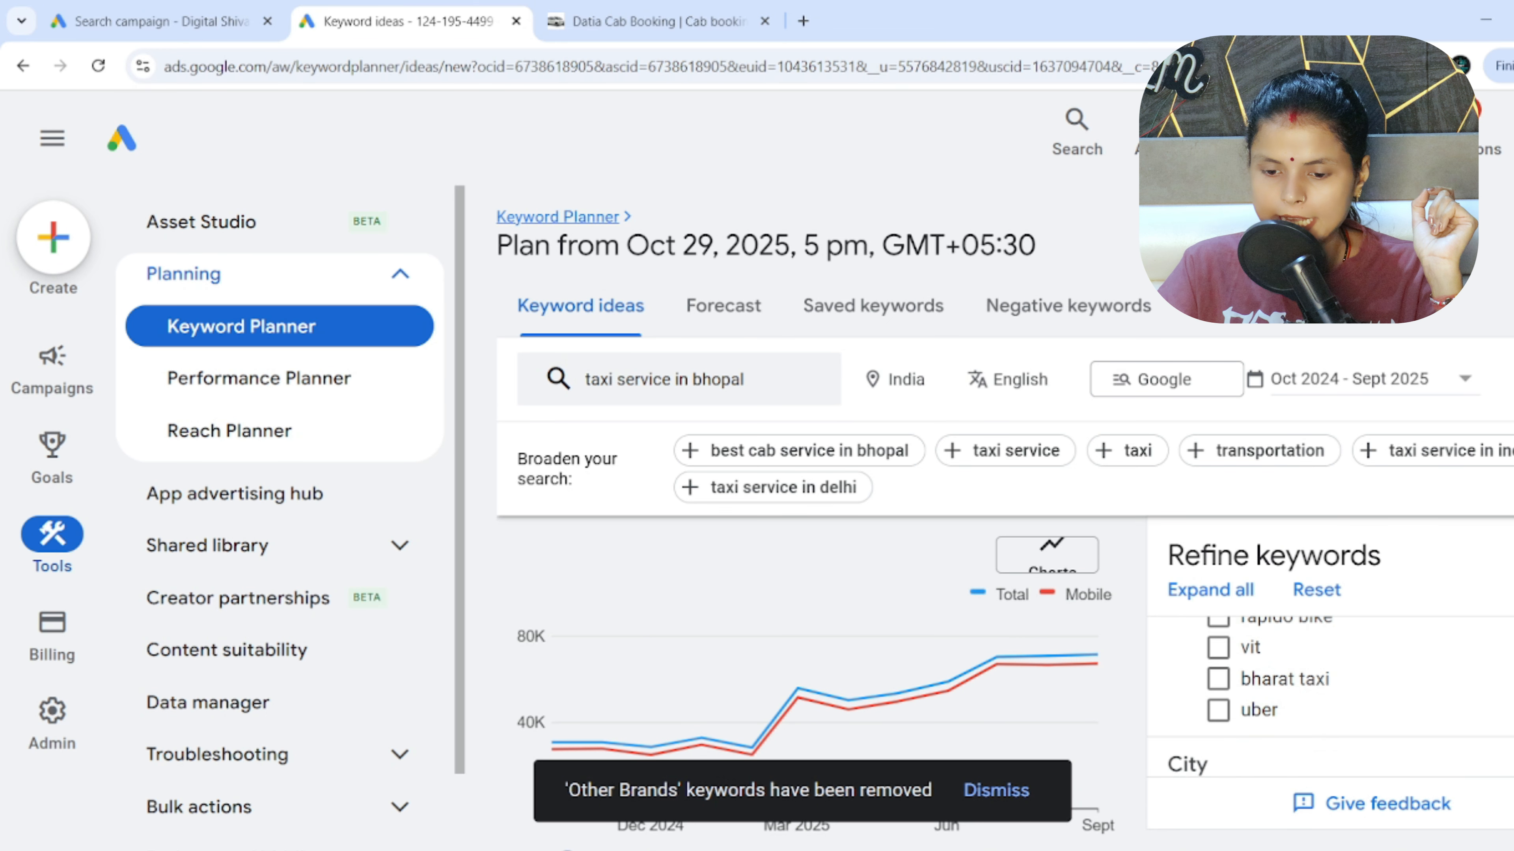
Review the remaining refinement categories, then examine the keyword ideas' average monthly searches and top of page bid ranges.
{"action": "scroll", "coordinate": [1311, 692], "scroll_direction": "down", "scroll_amount": 1}
{"action": "scroll", "coordinate": [1311, 691], "scroll_direction": "up", "scroll_amount": 1}
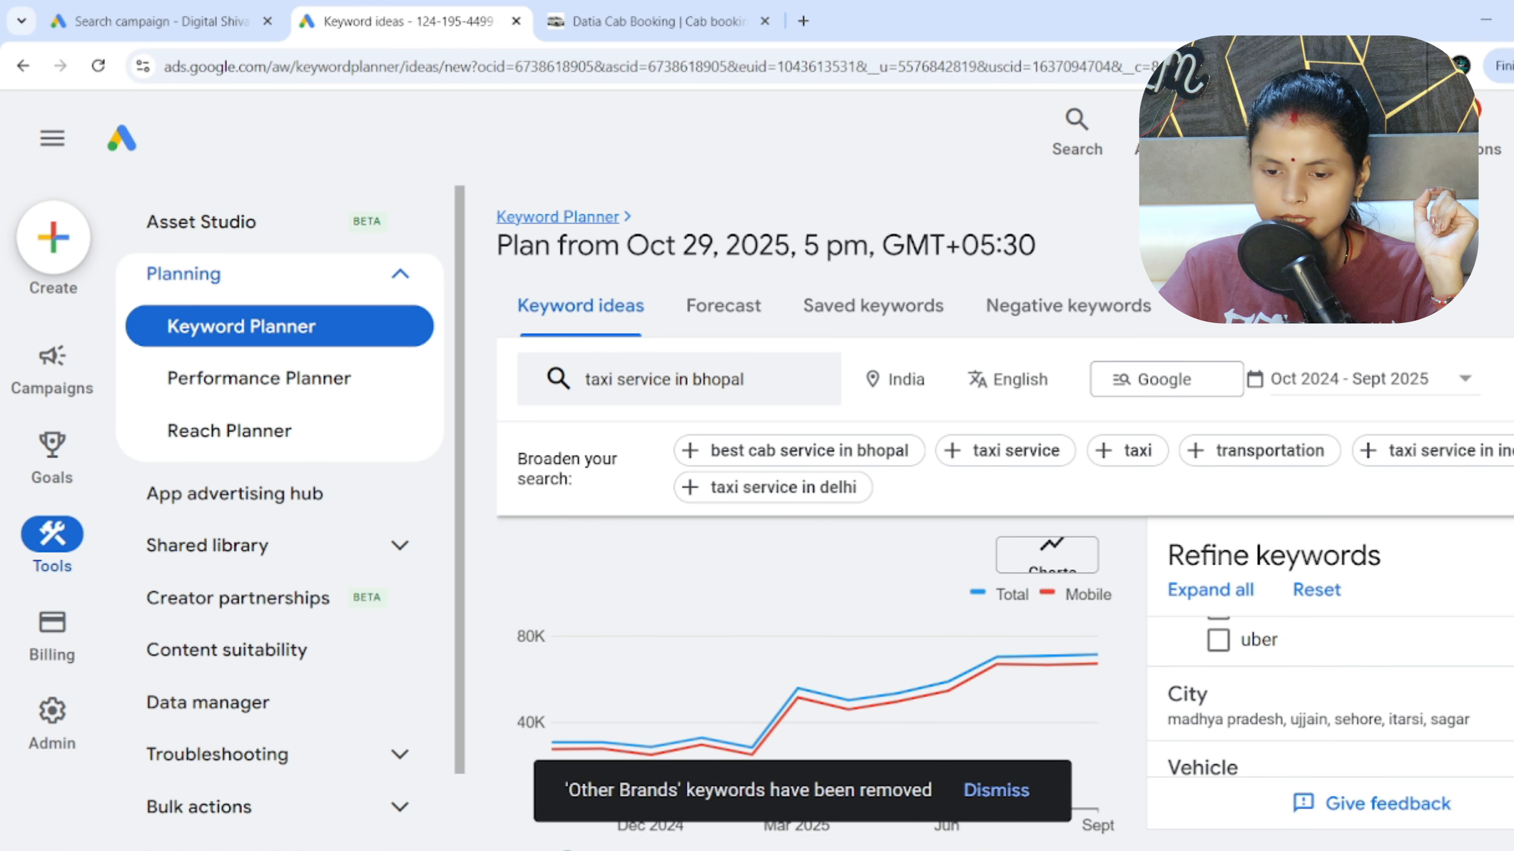
{"action": "scroll", "coordinate": [1311, 692], "scroll_direction": "down", "scroll_amount": 2}
{"action": "scroll", "coordinate": [1311, 692], "scroll_direction": "up", "scroll_amount": 3}
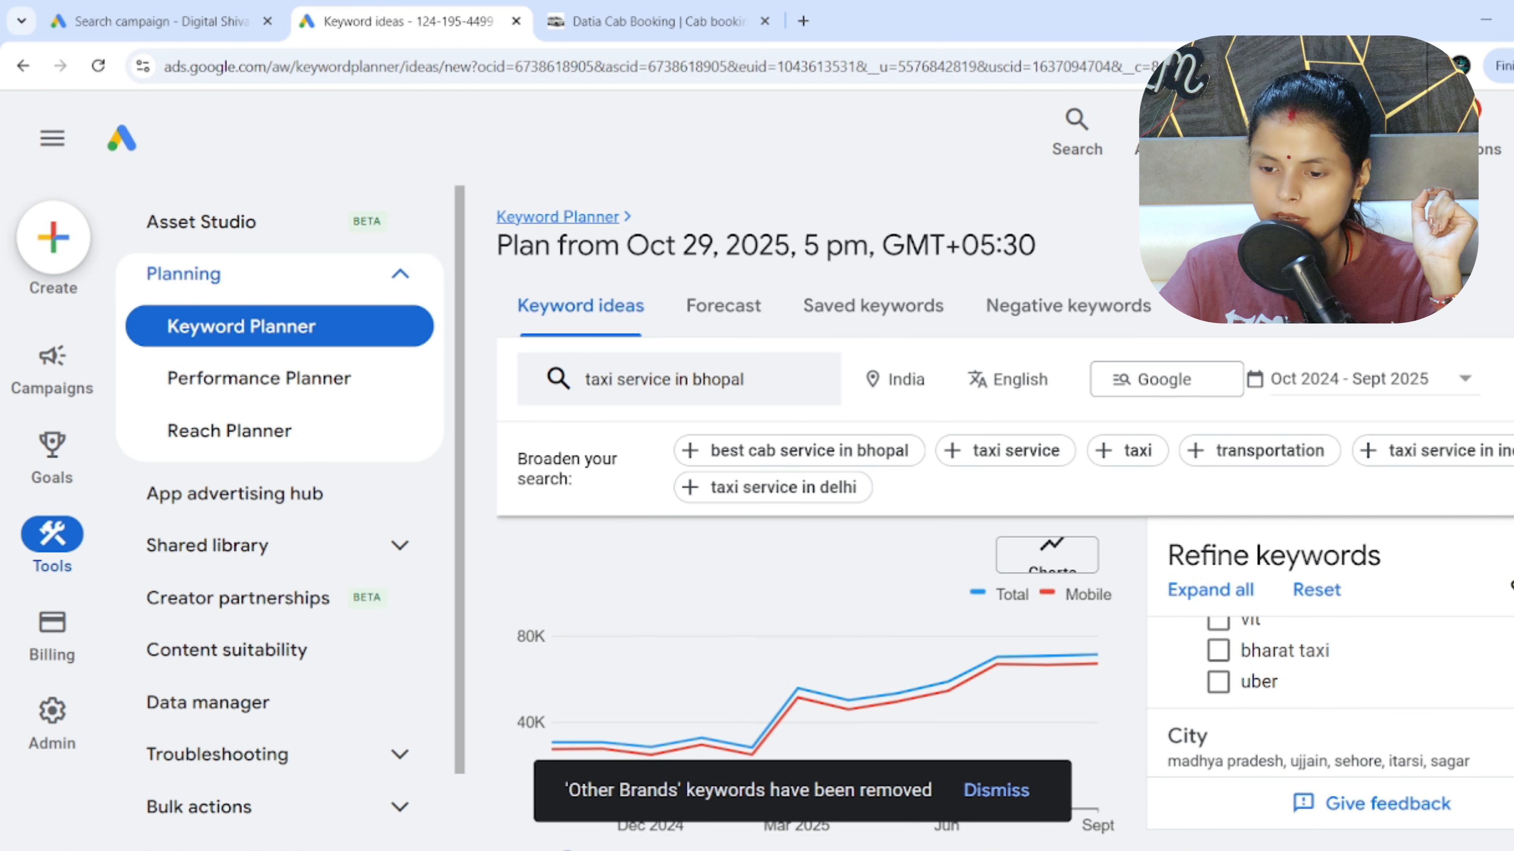
{"action": "scroll", "coordinate": [558, 602], "scroll_direction": "down", "scroll_amount": 3}
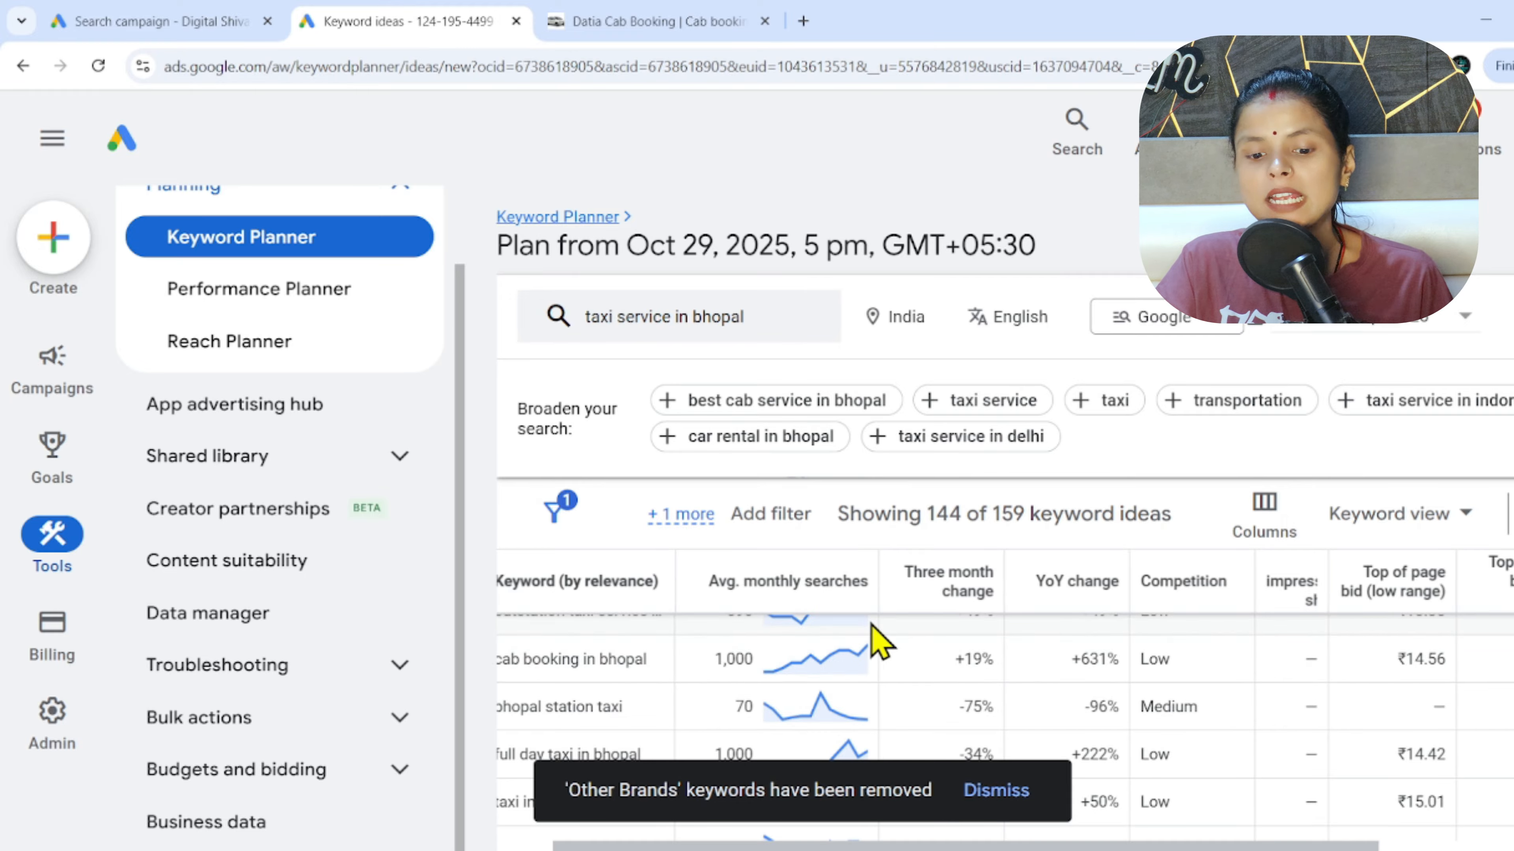
{"action": "mouse_move", "coordinate": [939, 605]}
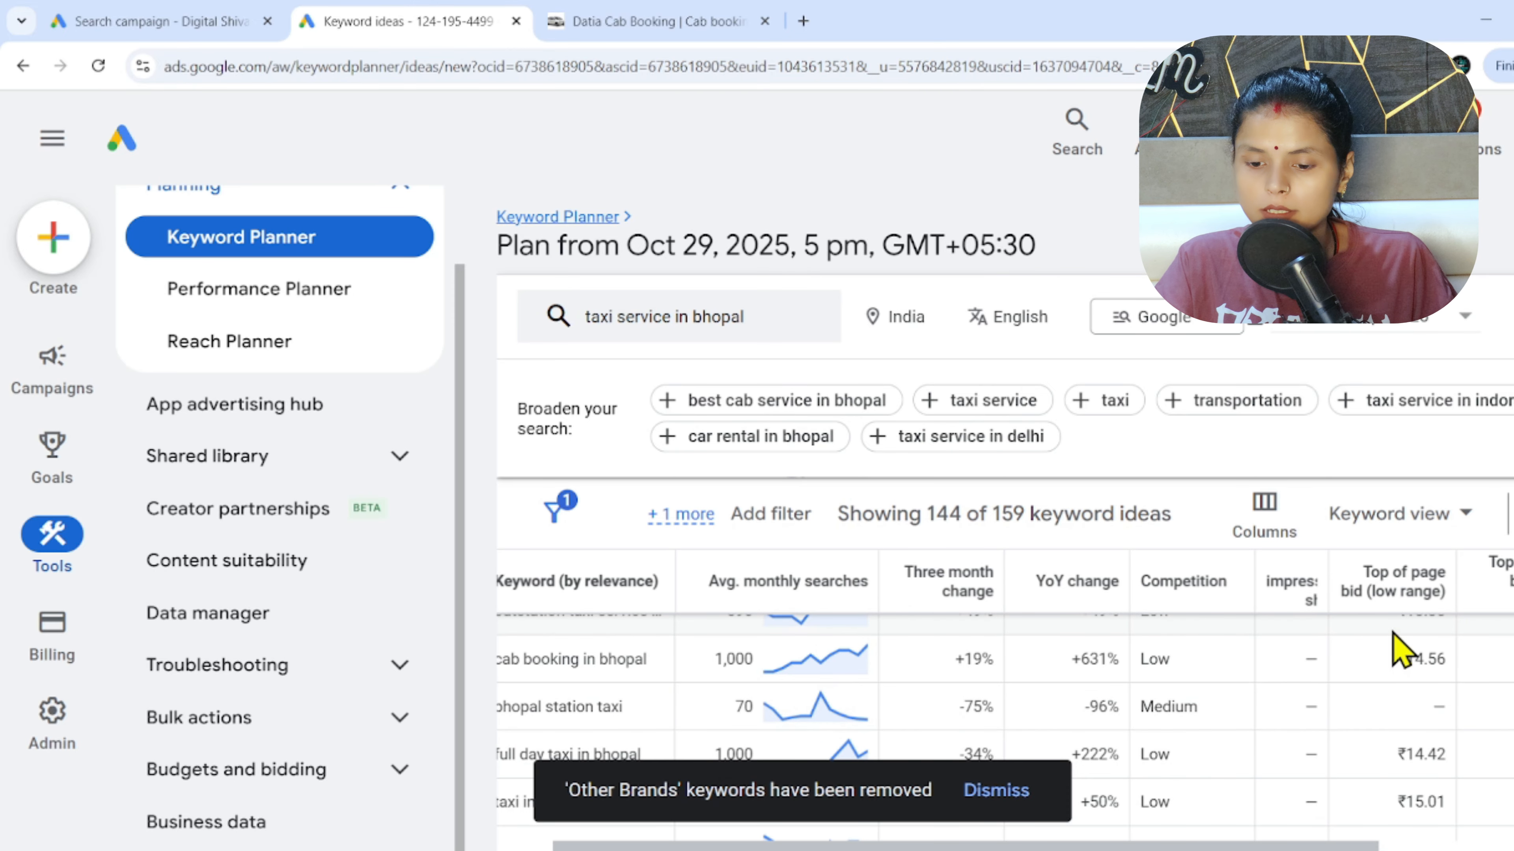
{"action": "mouse_move", "coordinate": [1393, 595]}
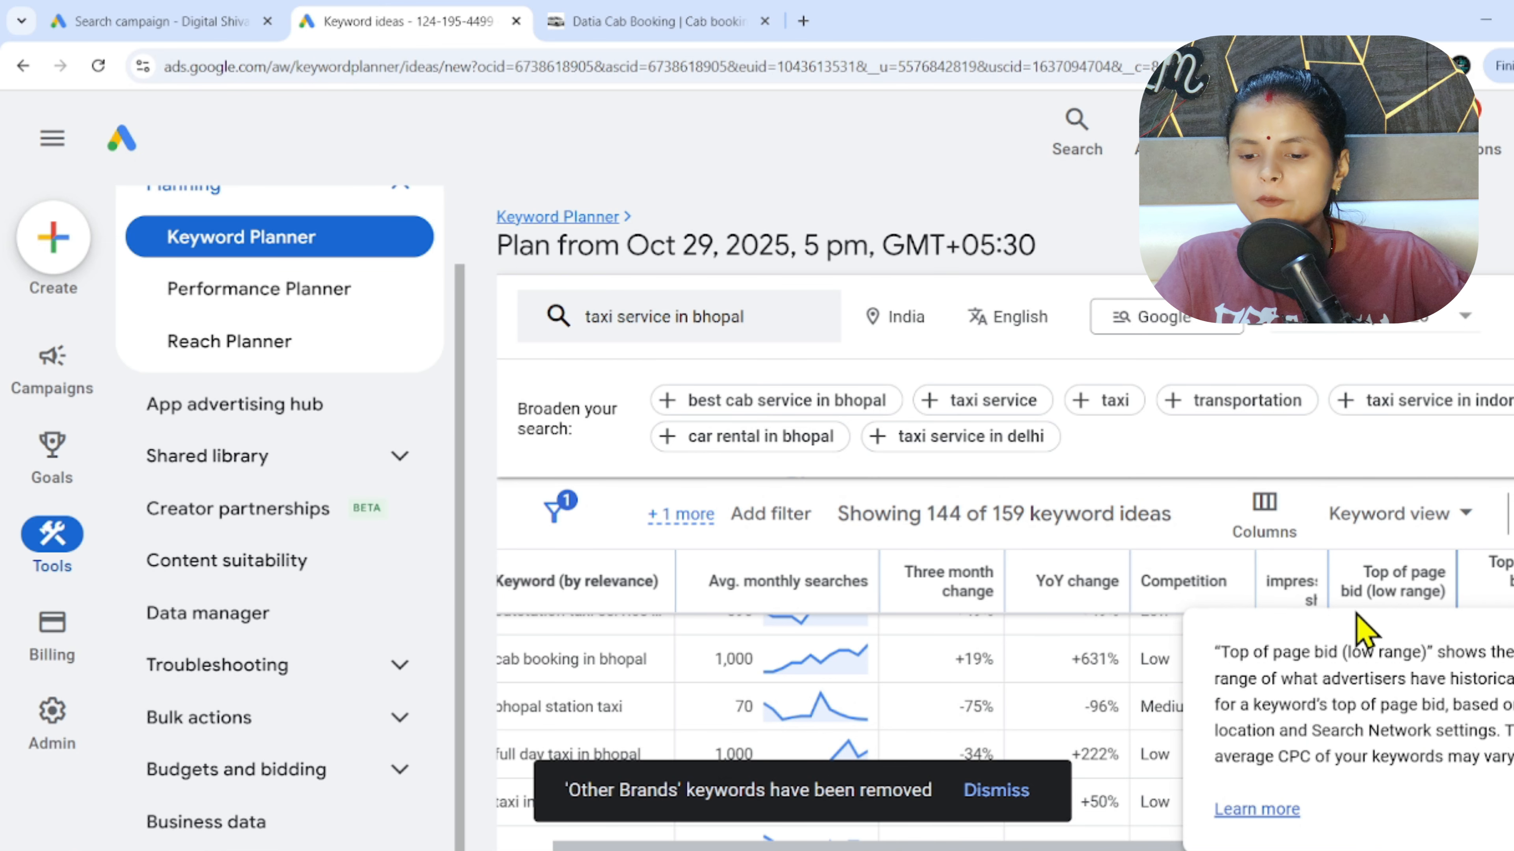
{"action": "mouse_move", "coordinate": [1496, 598]}
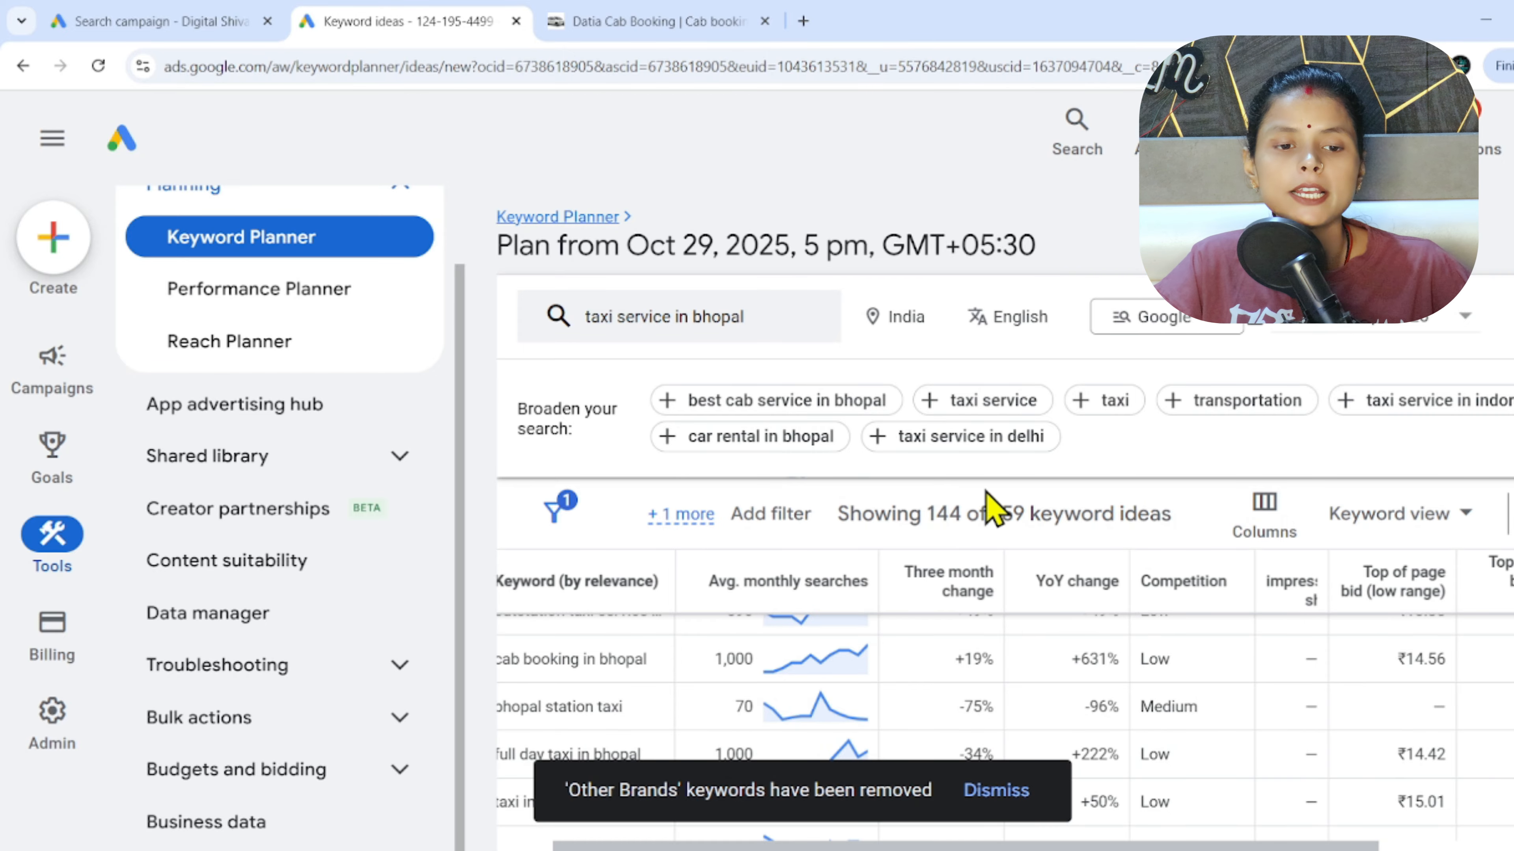
Return to the search campaign draft, set the maximum CPC bid limit to ₹30, and continue to the campaign settings.
{"action": "left_click", "coordinate": [153, 19]}
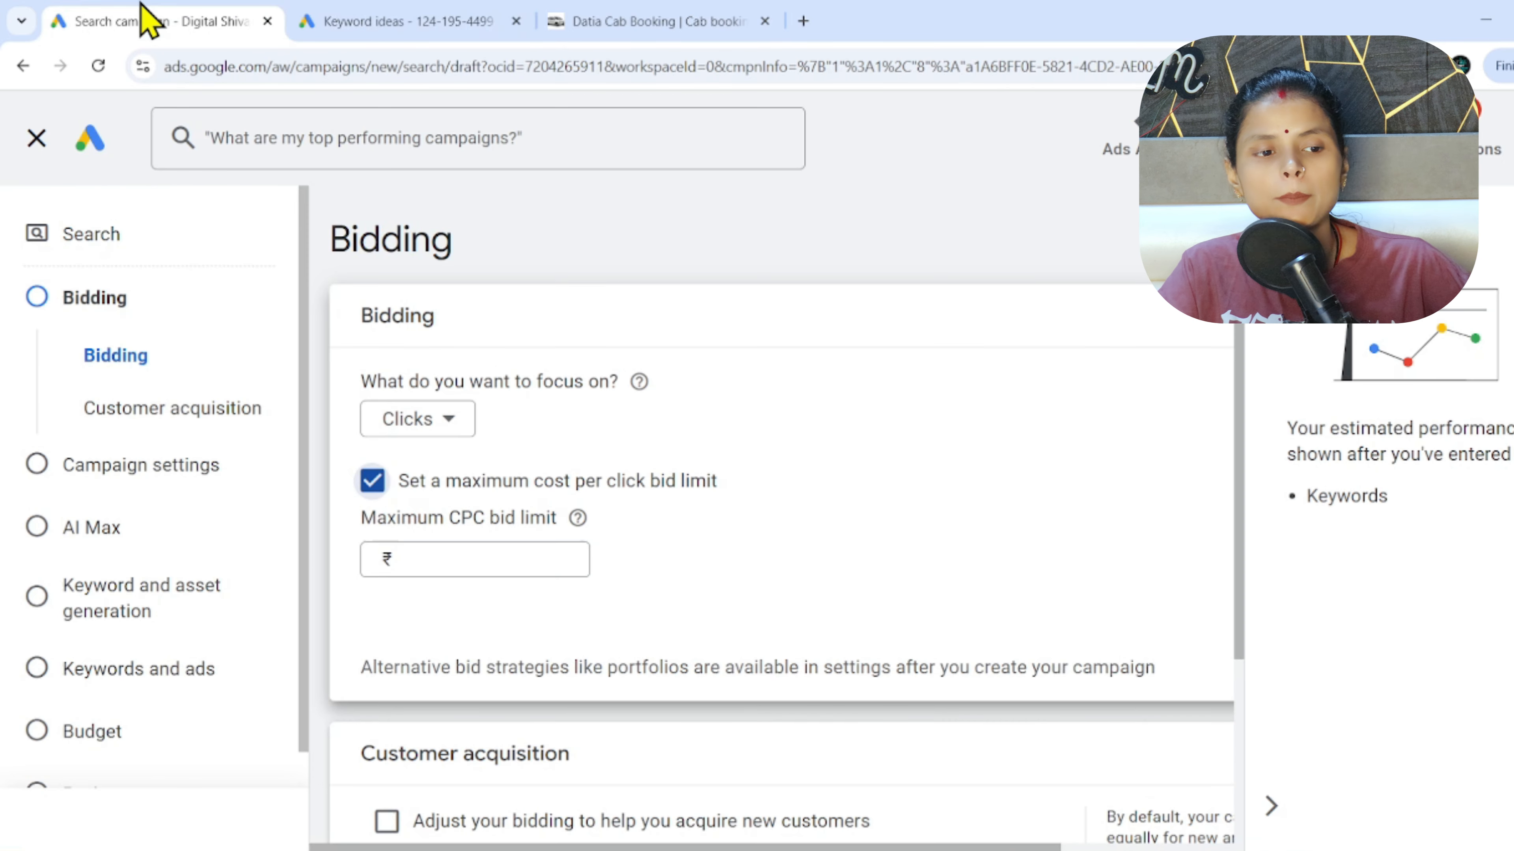
{"action": "left_click", "coordinate": [411, 552]}
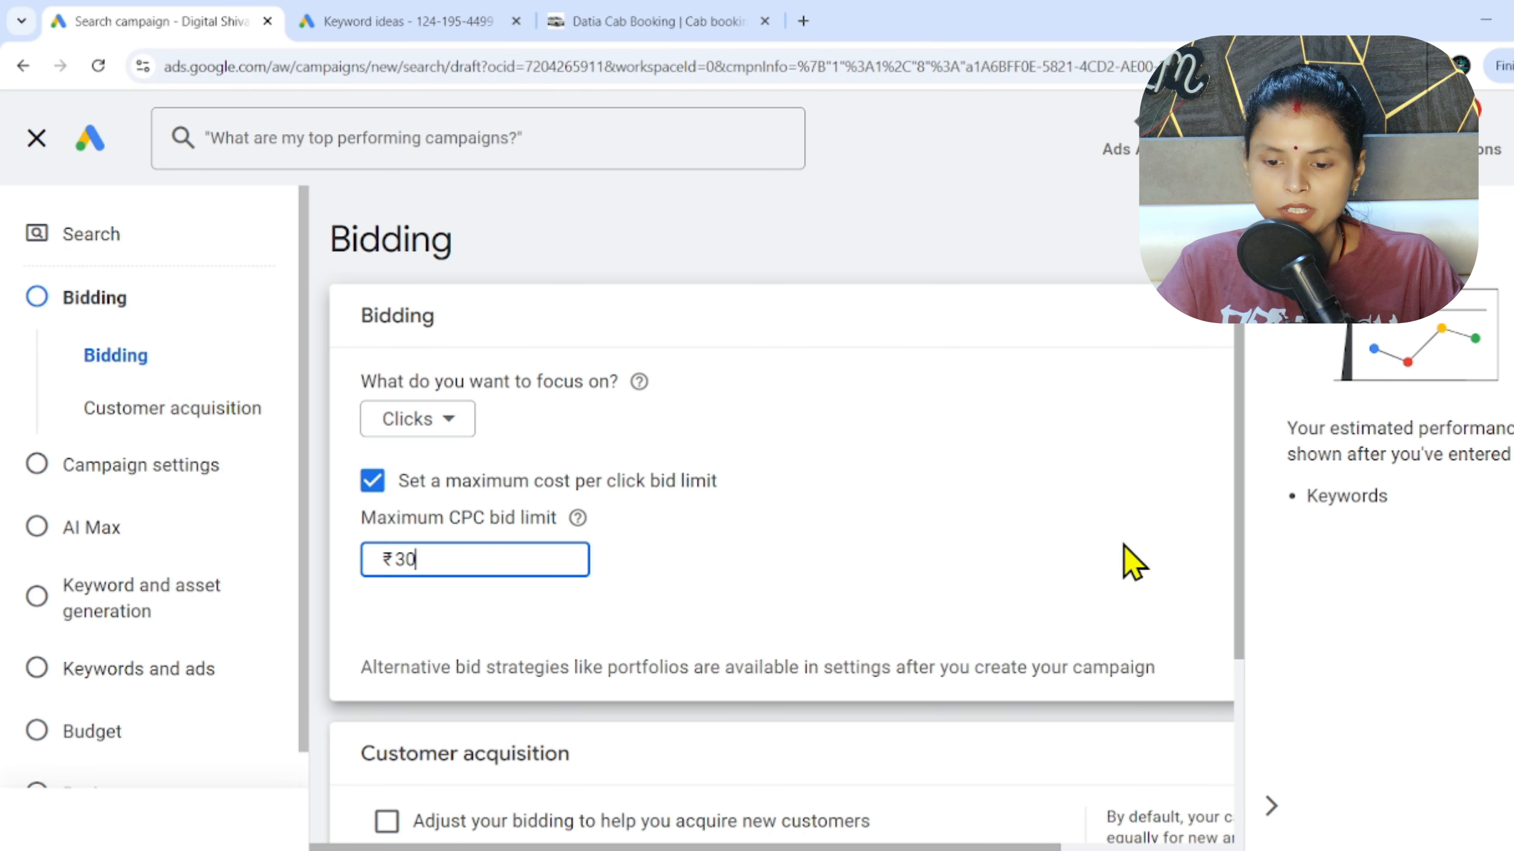
{"action": "left_click", "coordinate": [1242, 560]}
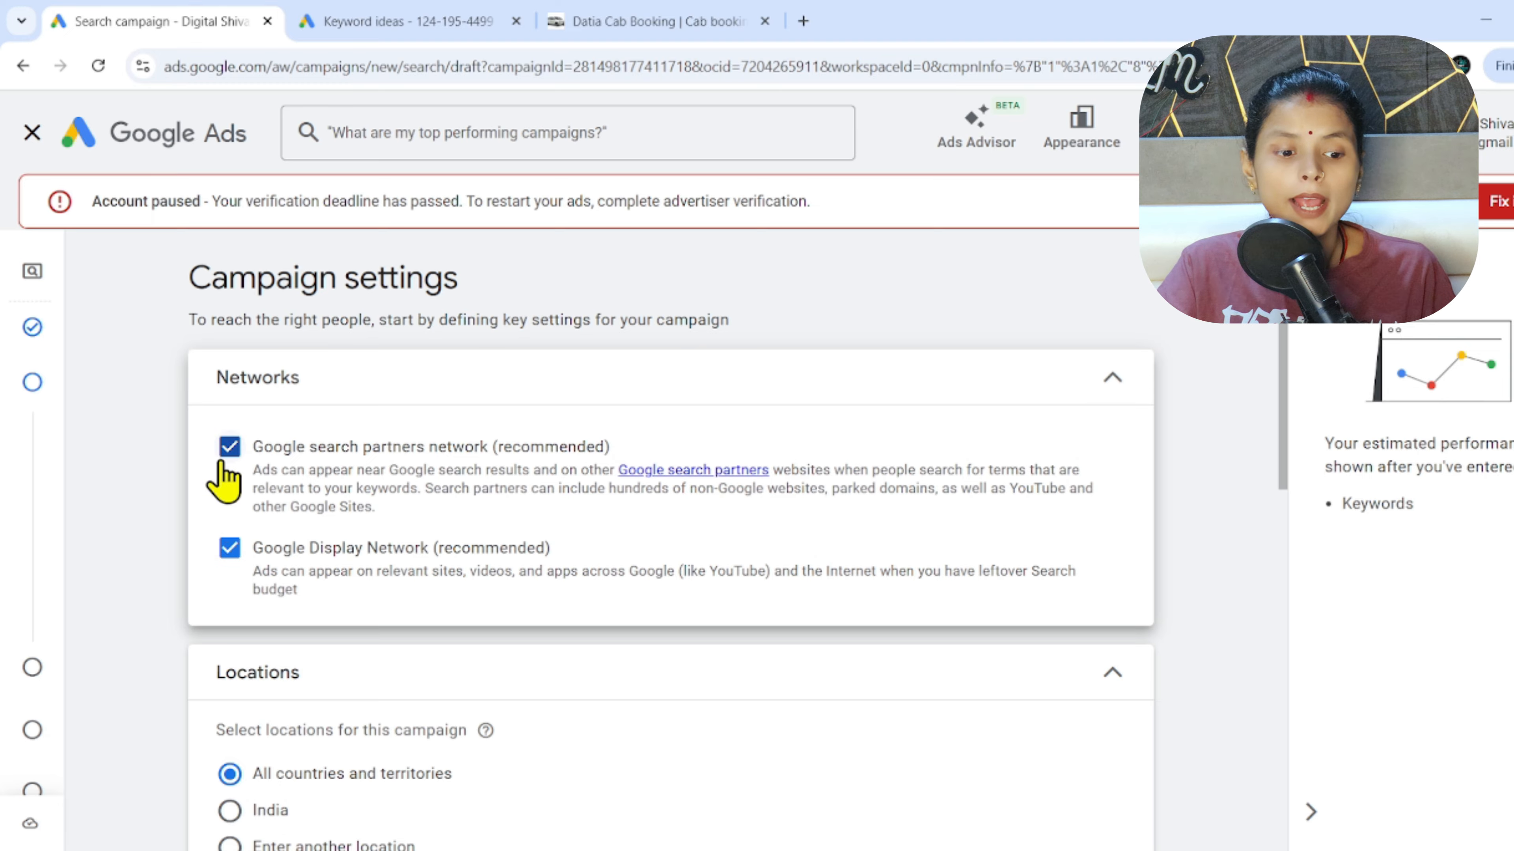
Exclude the Google search partners and Display networks, and target the city of Bhopal, Madhya Pradesh, India.
{"action": "left_click", "coordinate": [221, 461]}
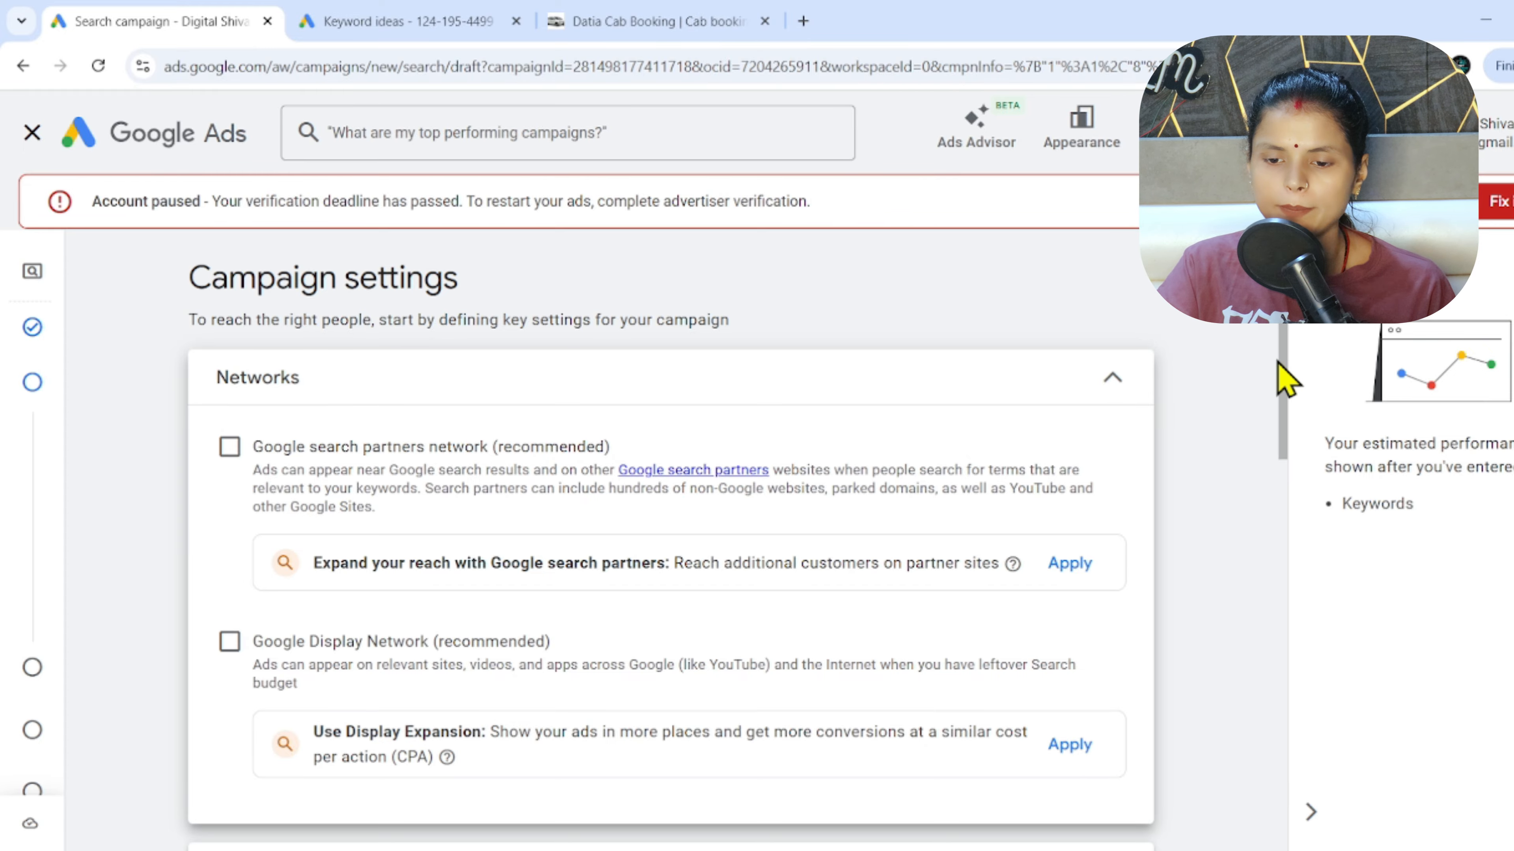
{"action": "scroll", "coordinate": [892, 415], "scroll_direction": "down", "scroll_amount": 6}
{"action": "left_click", "coordinate": [417, 553]}
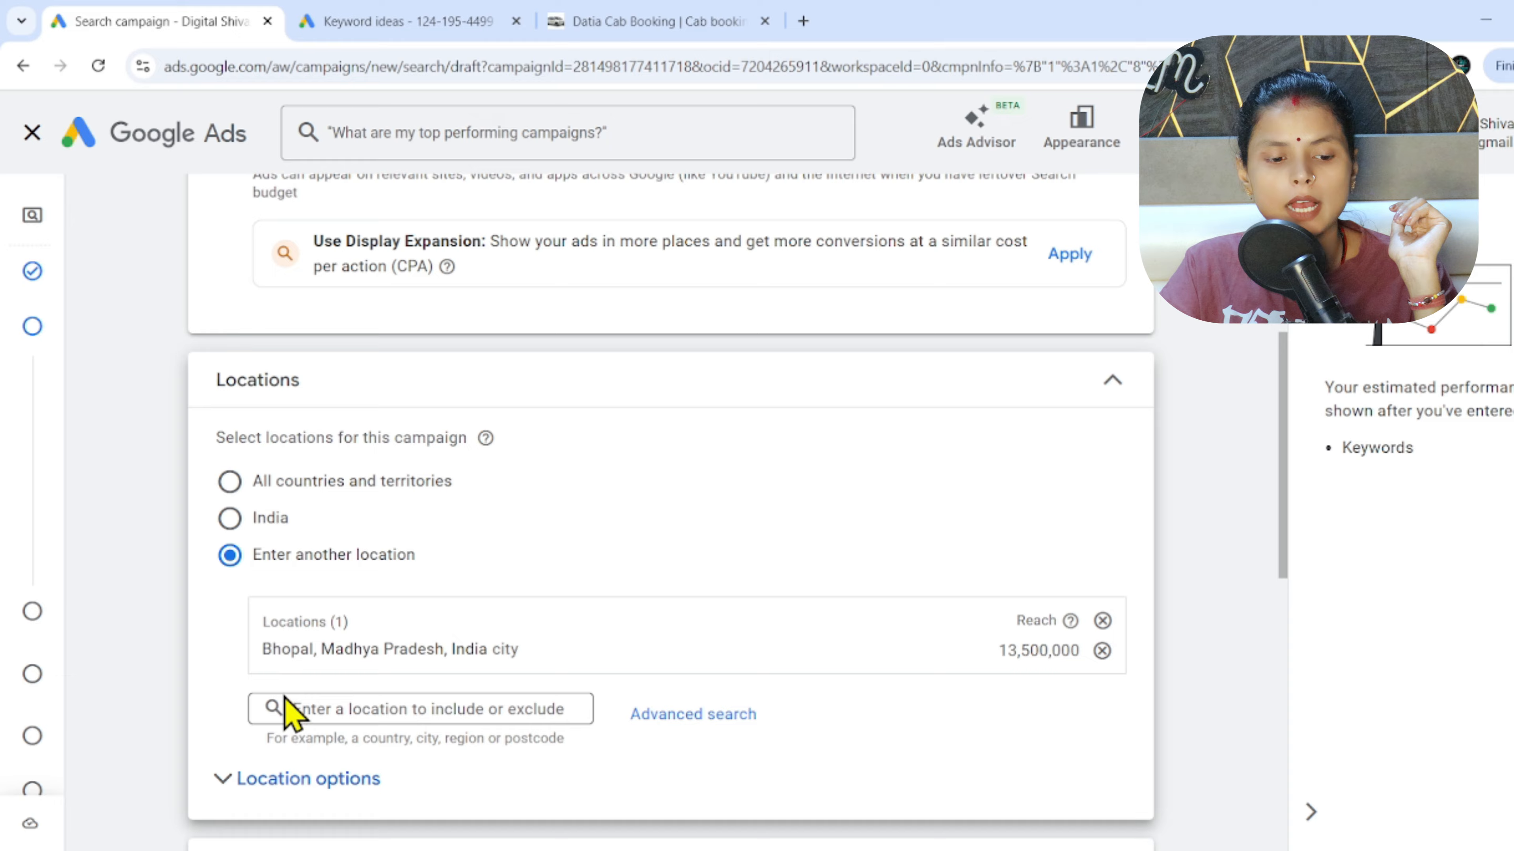
{"action": "left_click", "coordinate": [679, 715]}
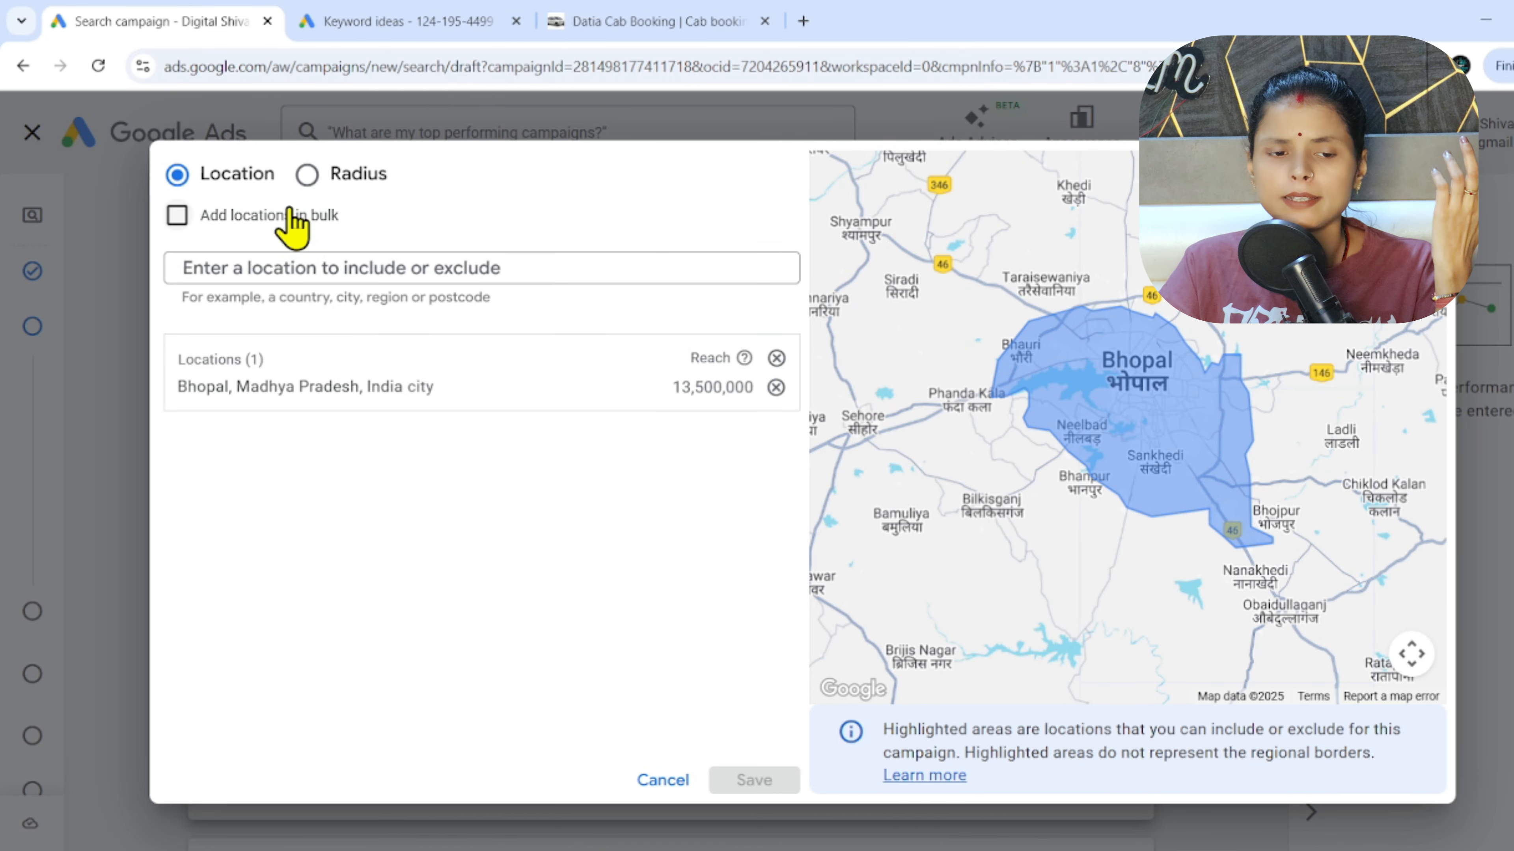
{"action": "left_click", "coordinate": [308, 177]}
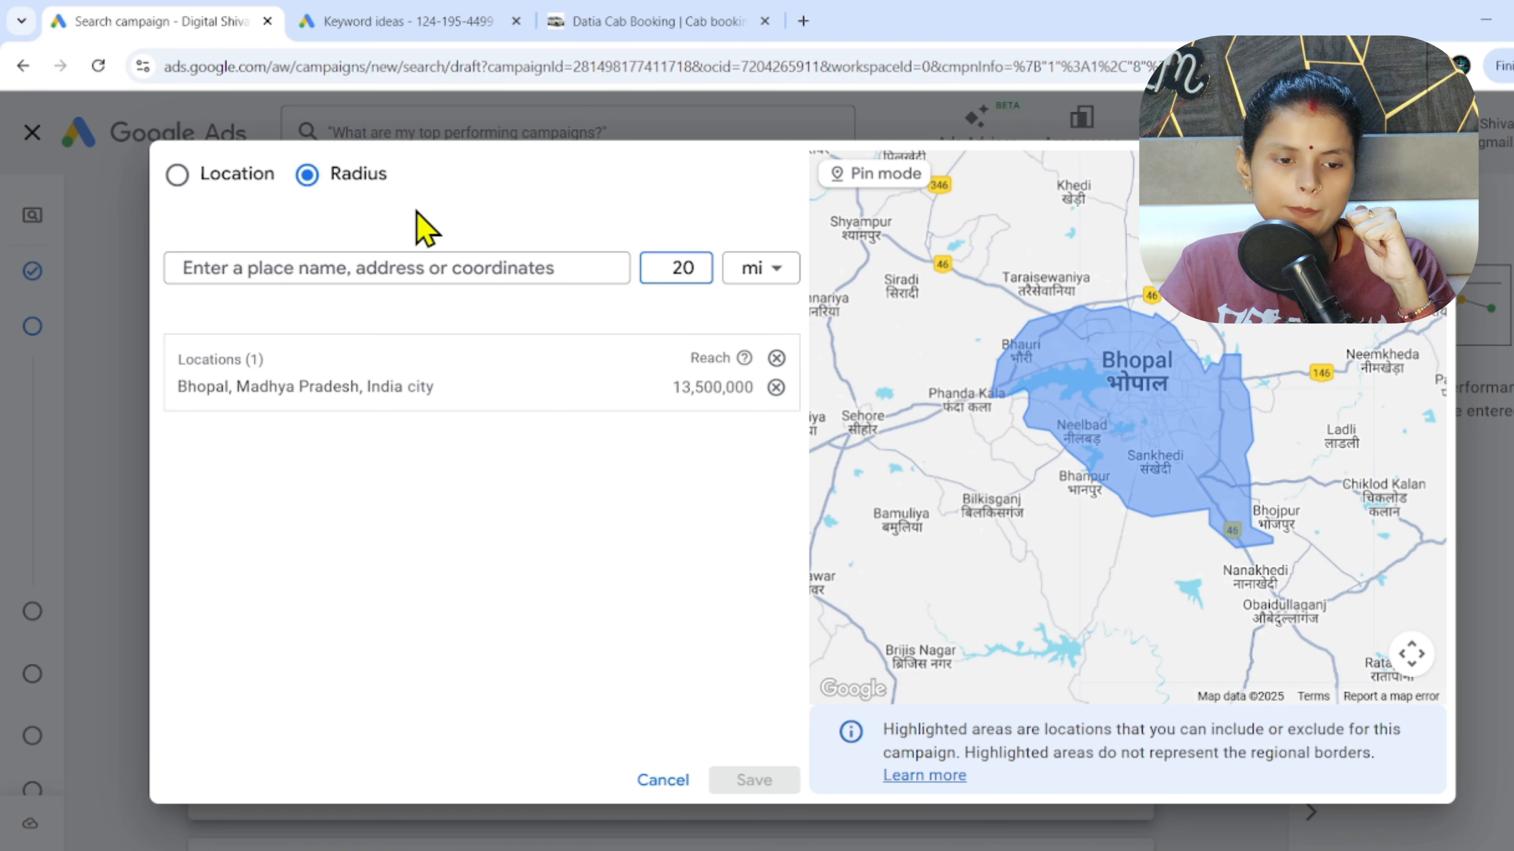
{"action": "left_click", "coordinate": [755, 282]}
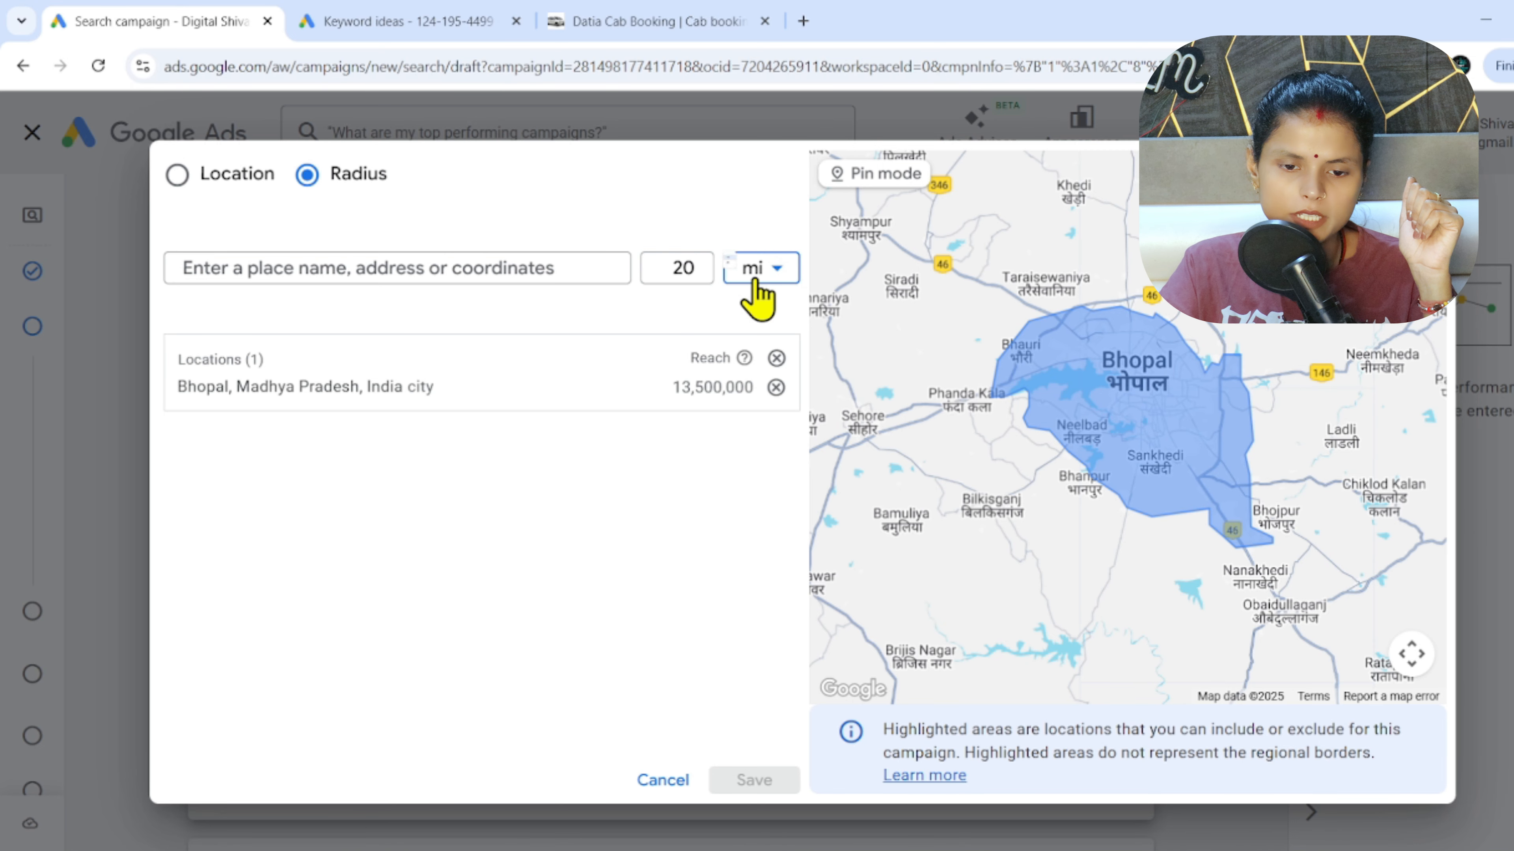
{"action": "left_click", "coordinate": [756, 331]}
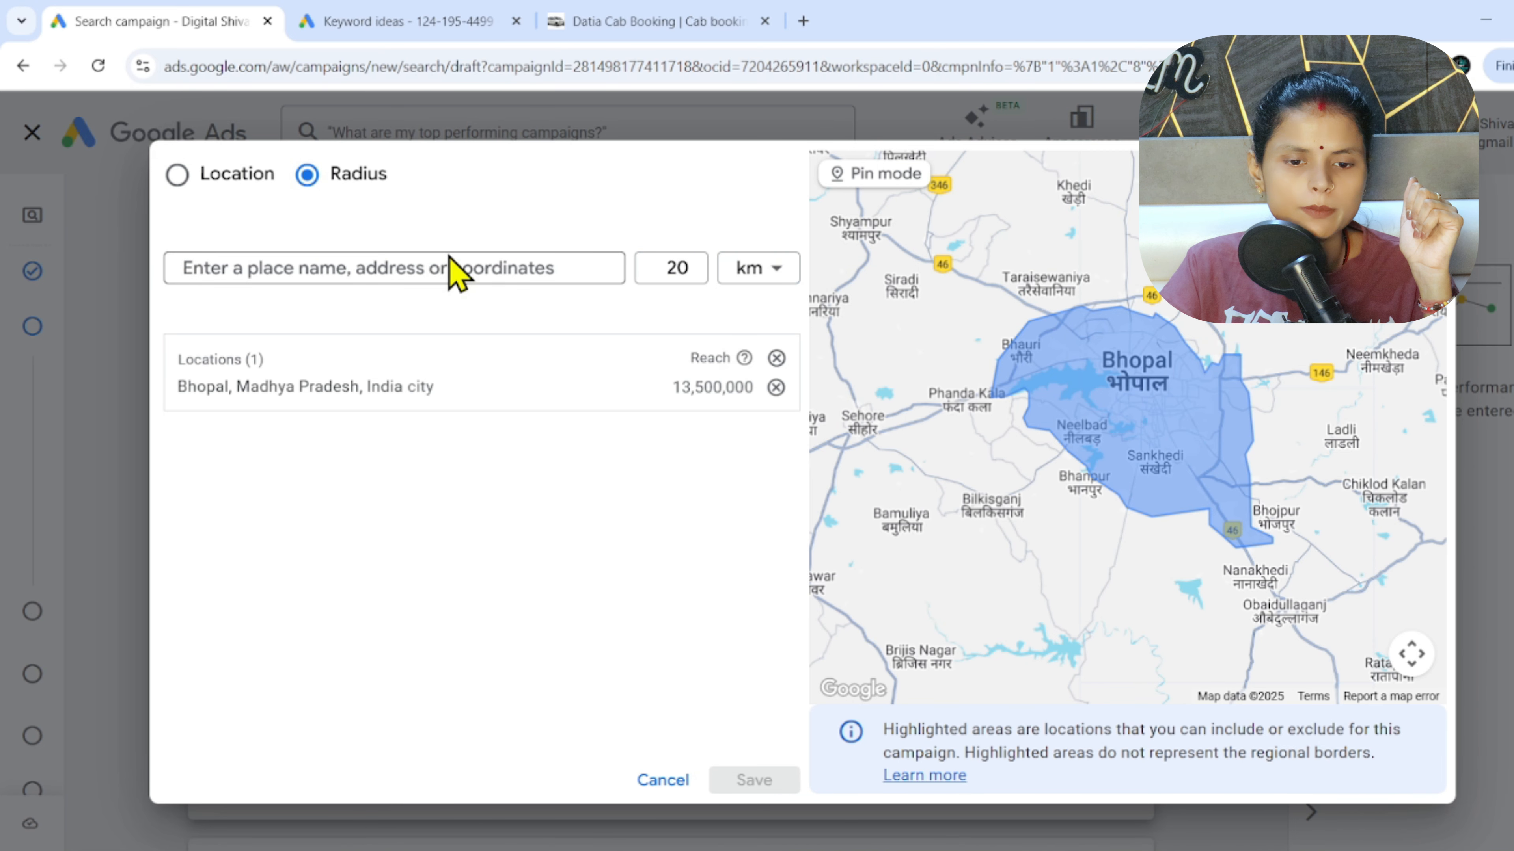
{"action": "left_click", "coordinate": [687, 275]}
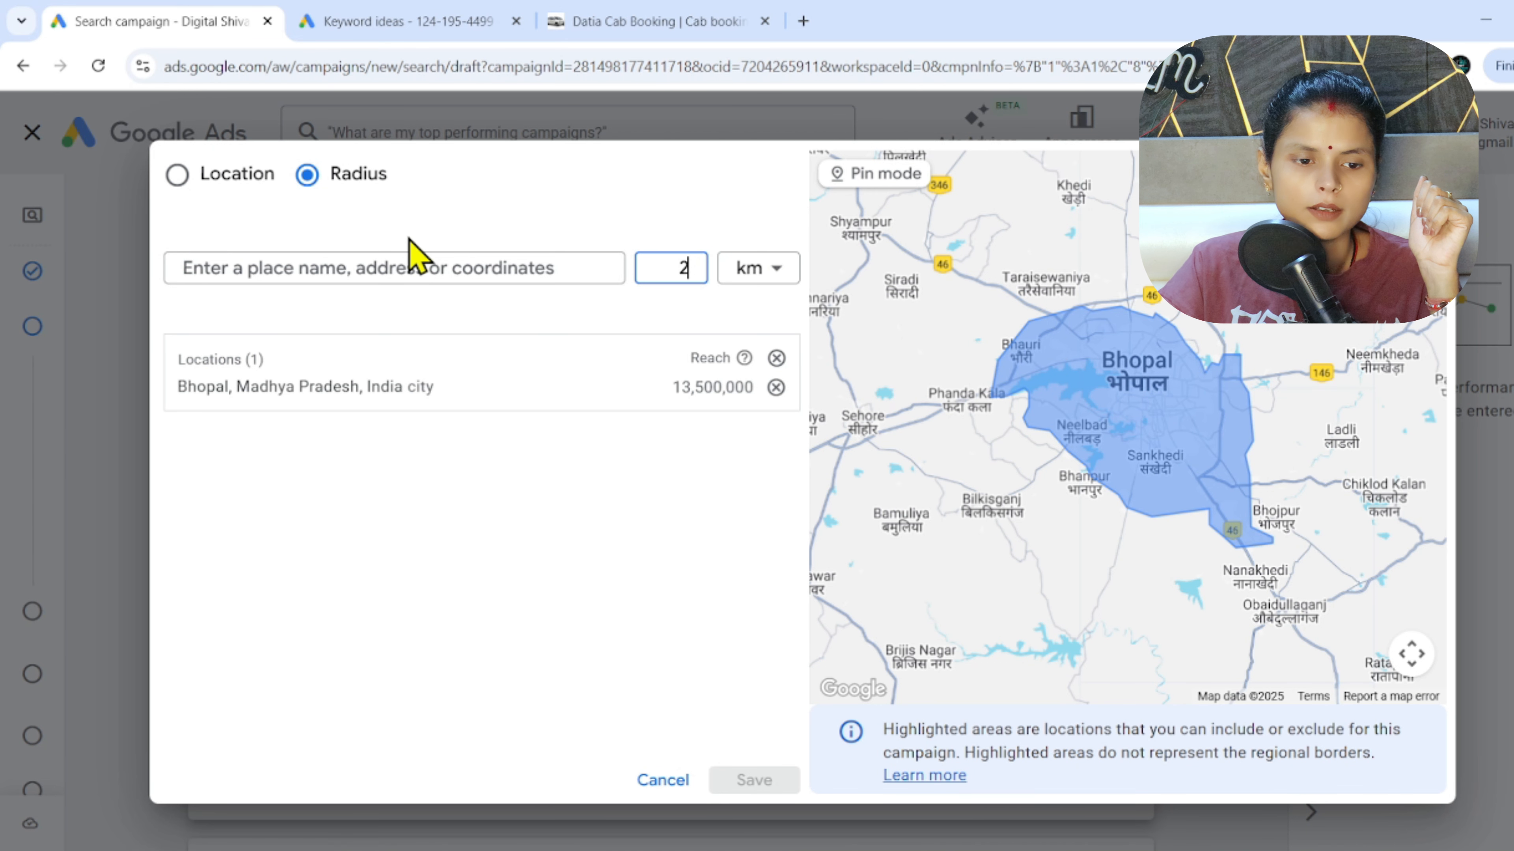
{"action": "left_click", "coordinate": [400, 268]}
{"action": "type", "text": "mp"}
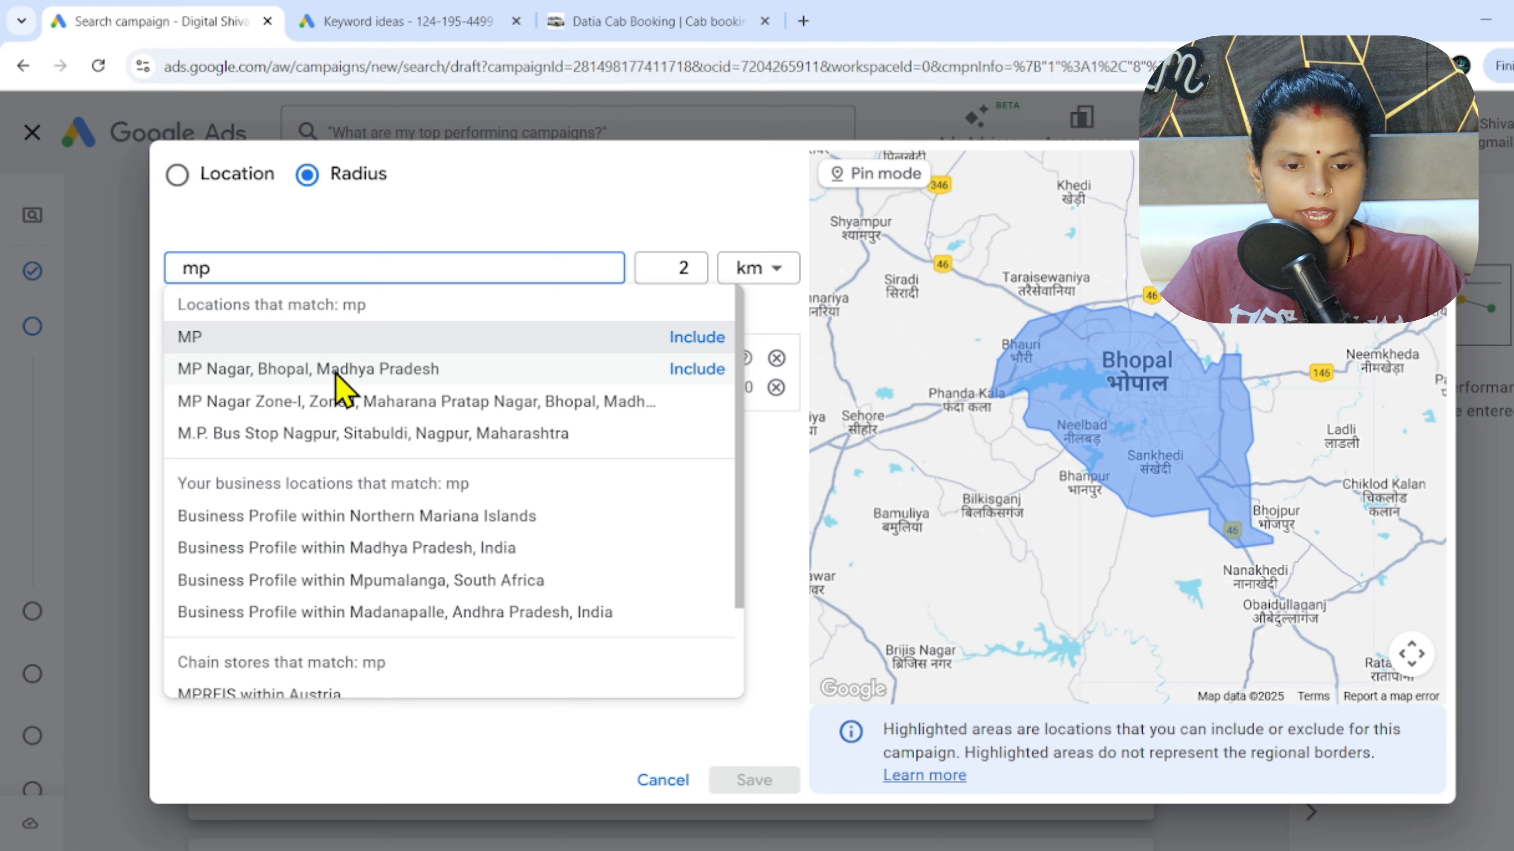
{"action": "left_click", "coordinate": [335, 372]}
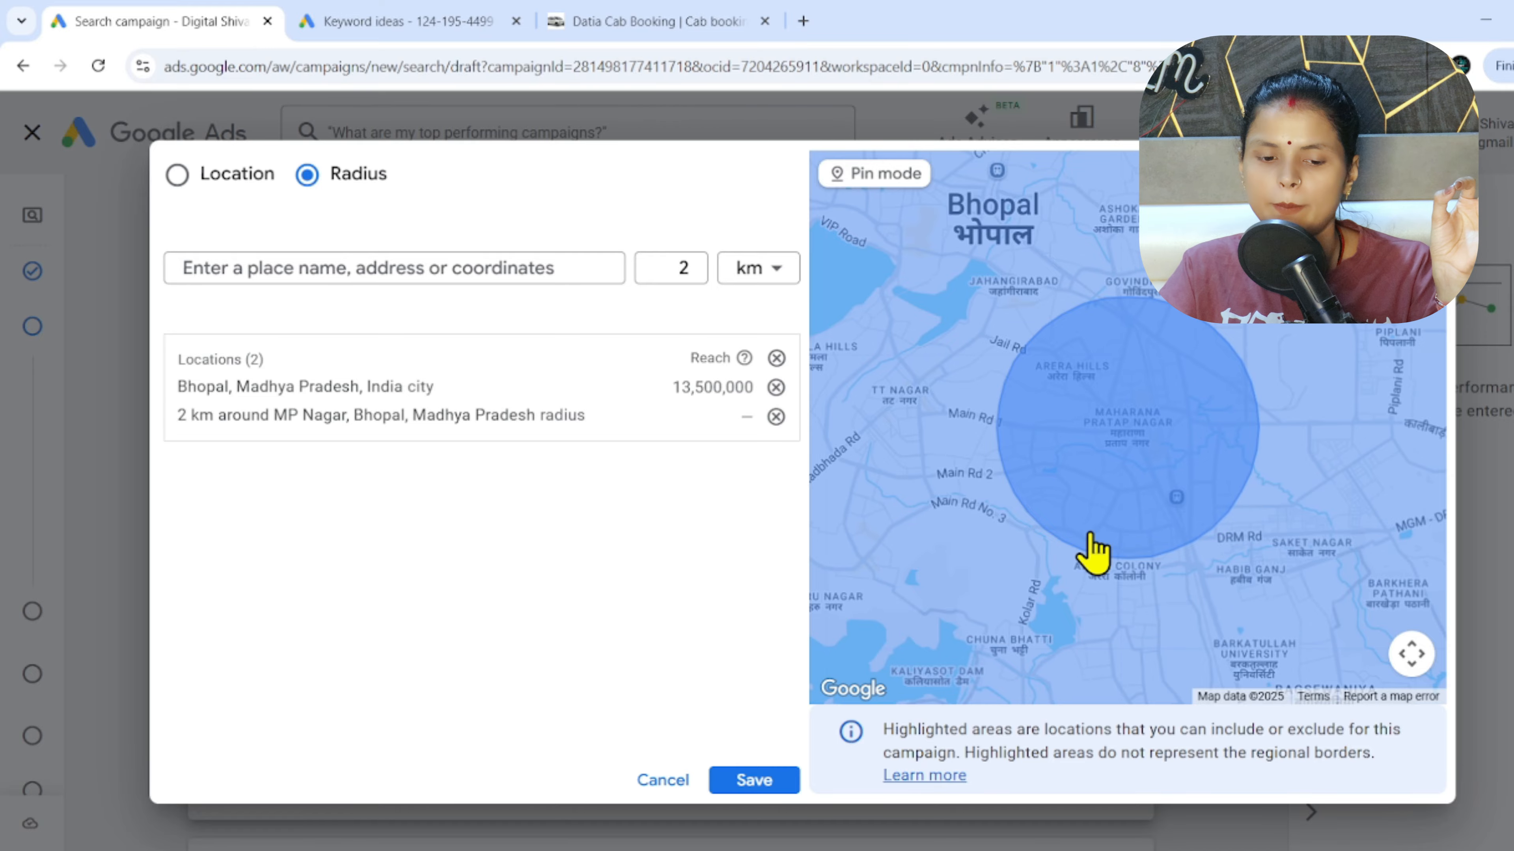
{"action": "left_click", "coordinate": [660, 781]}
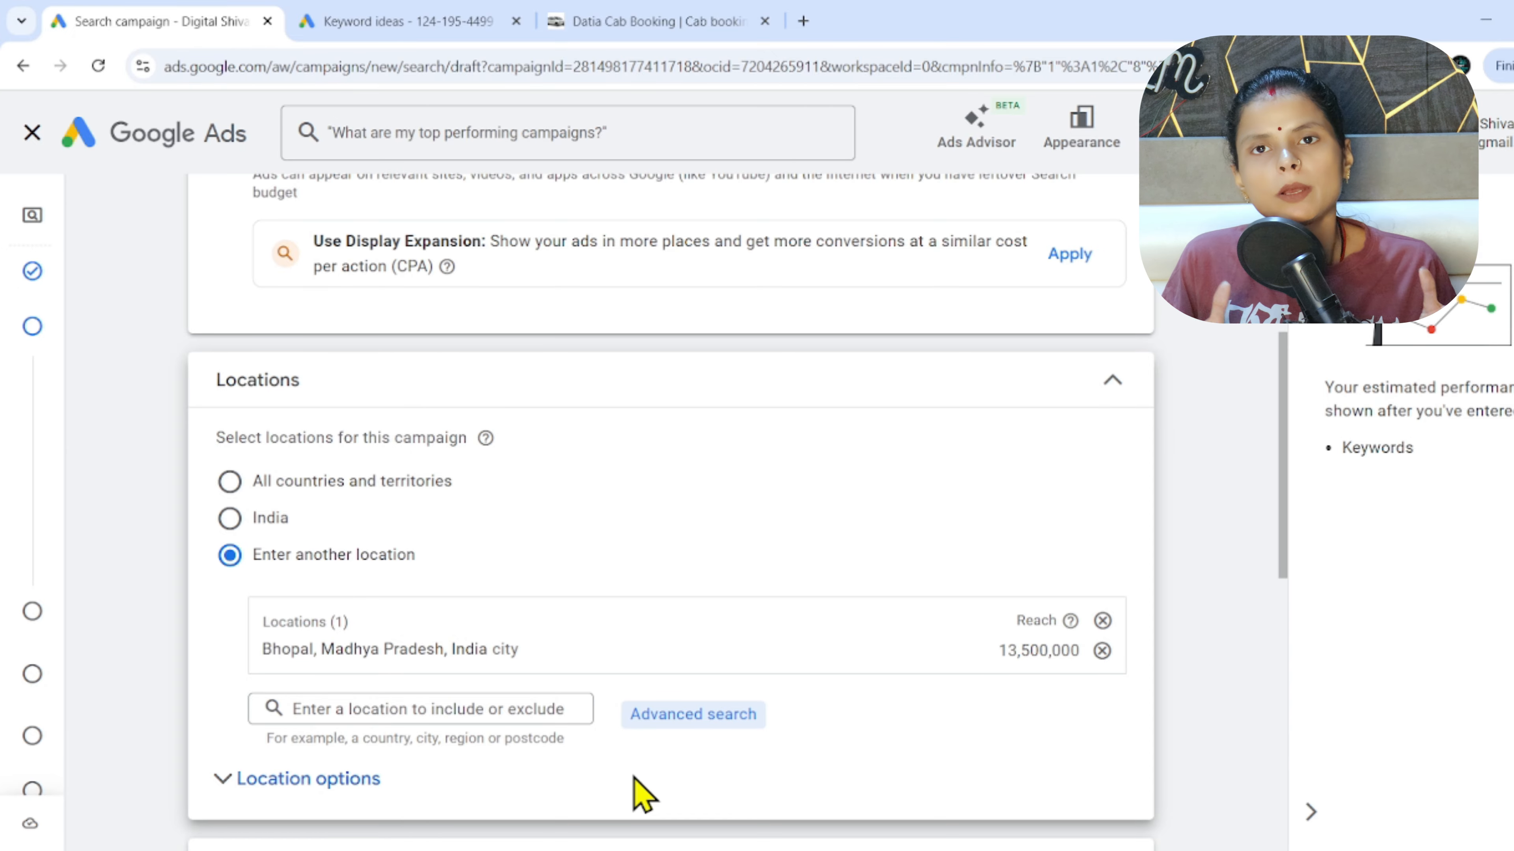
Expand the location options, keeping Presence or interest, and set the campaign's customer languages to All languages.
{"action": "left_click", "coordinate": [324, 778]}
{"action": "scroll", "coordinate": [346, 507], "scroll_direction": "down", "scroll_amount": 5}
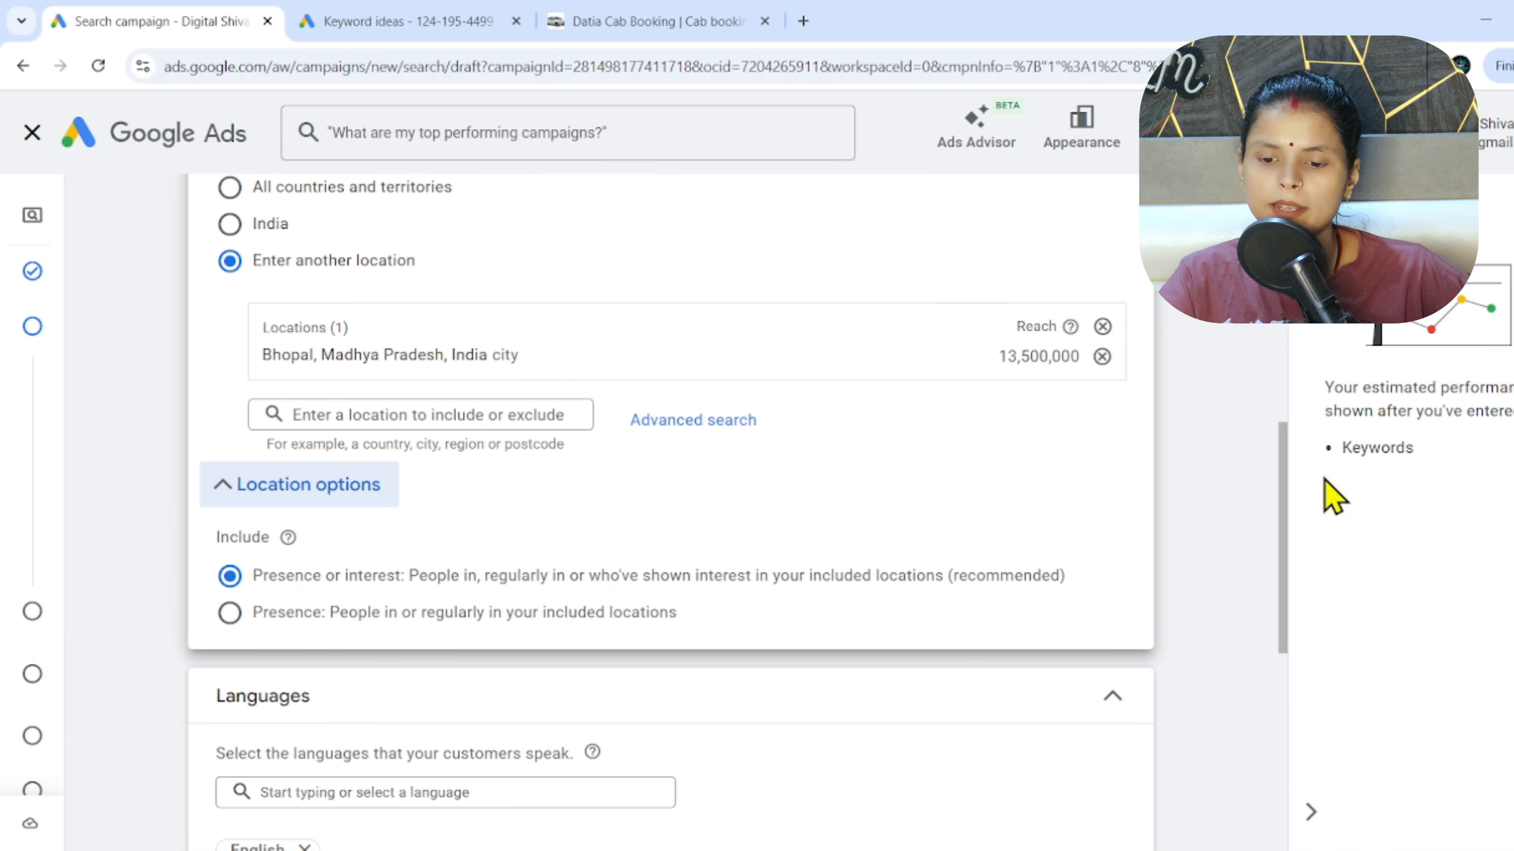
{"action": "scroll", "coordinate": [482, 537], "scroll_direction": "down", "scroll_amount": 5}
{"action": "left_click", "coordinate": [482, 490]}
{"action": "type", "text": "all"}
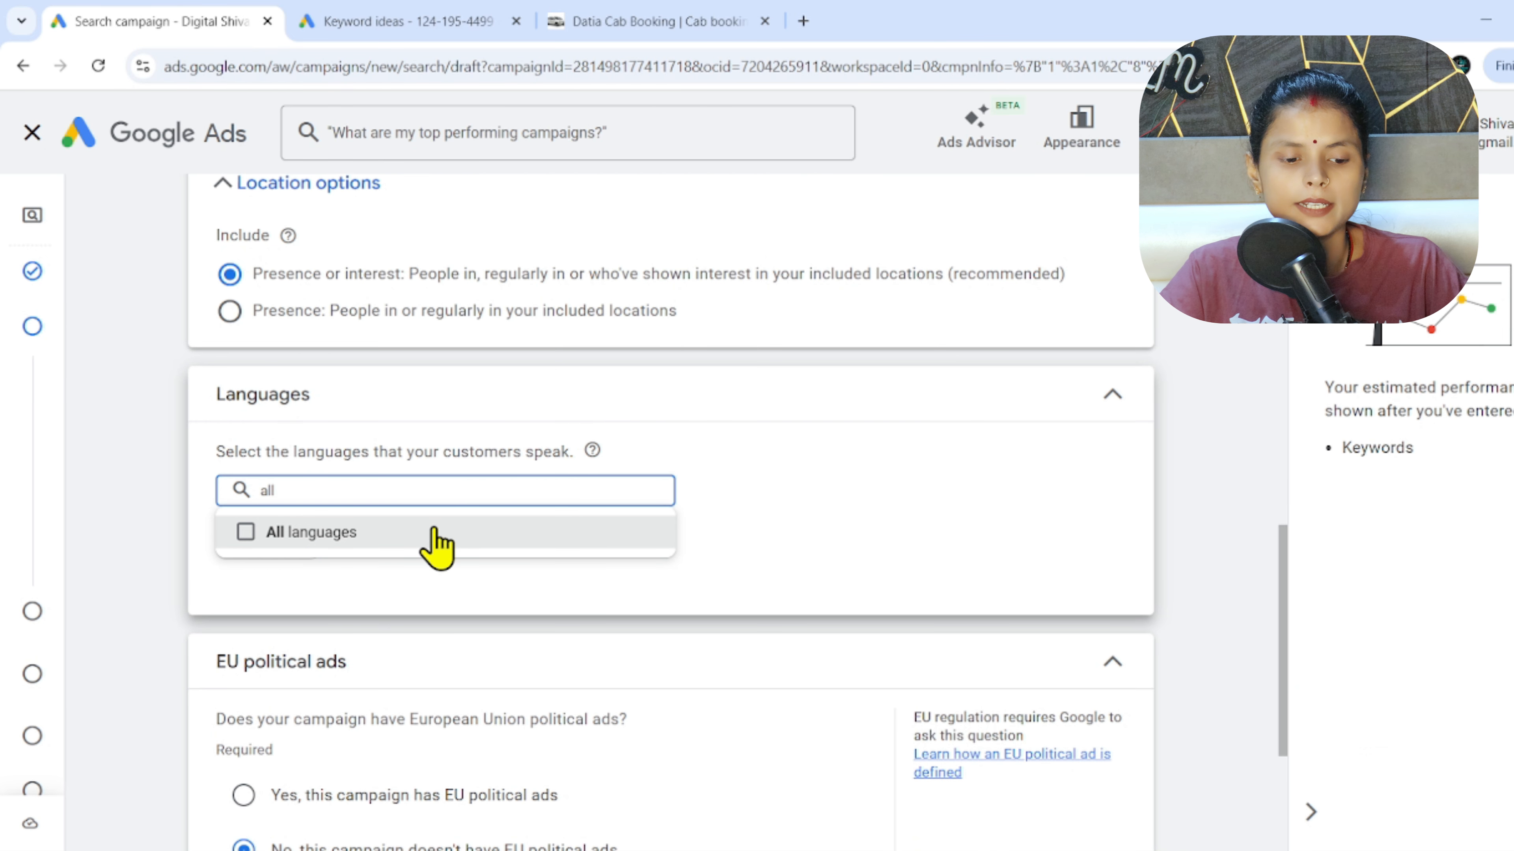
{"action": "left_click", "coordinate": [437, 533]}
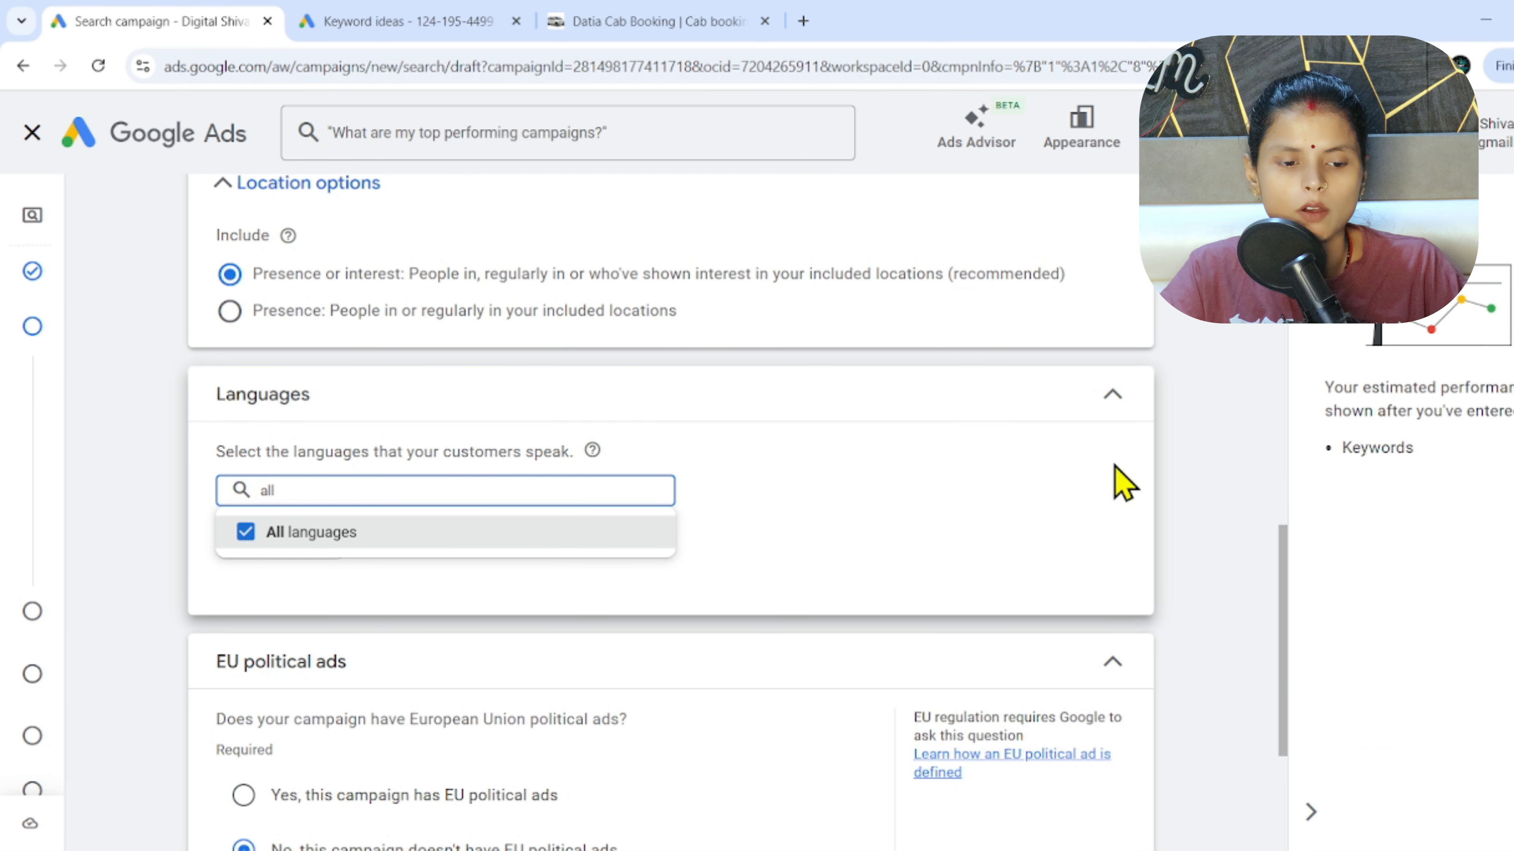
Proceed to Keywords and ads with no EU political ads and AI Max off, skipping keyword and asset generation and closing the assistant.
{"action": "left_click_drag", "start_coordinate": [1281, 596], "coordinate": [1291, 702]}
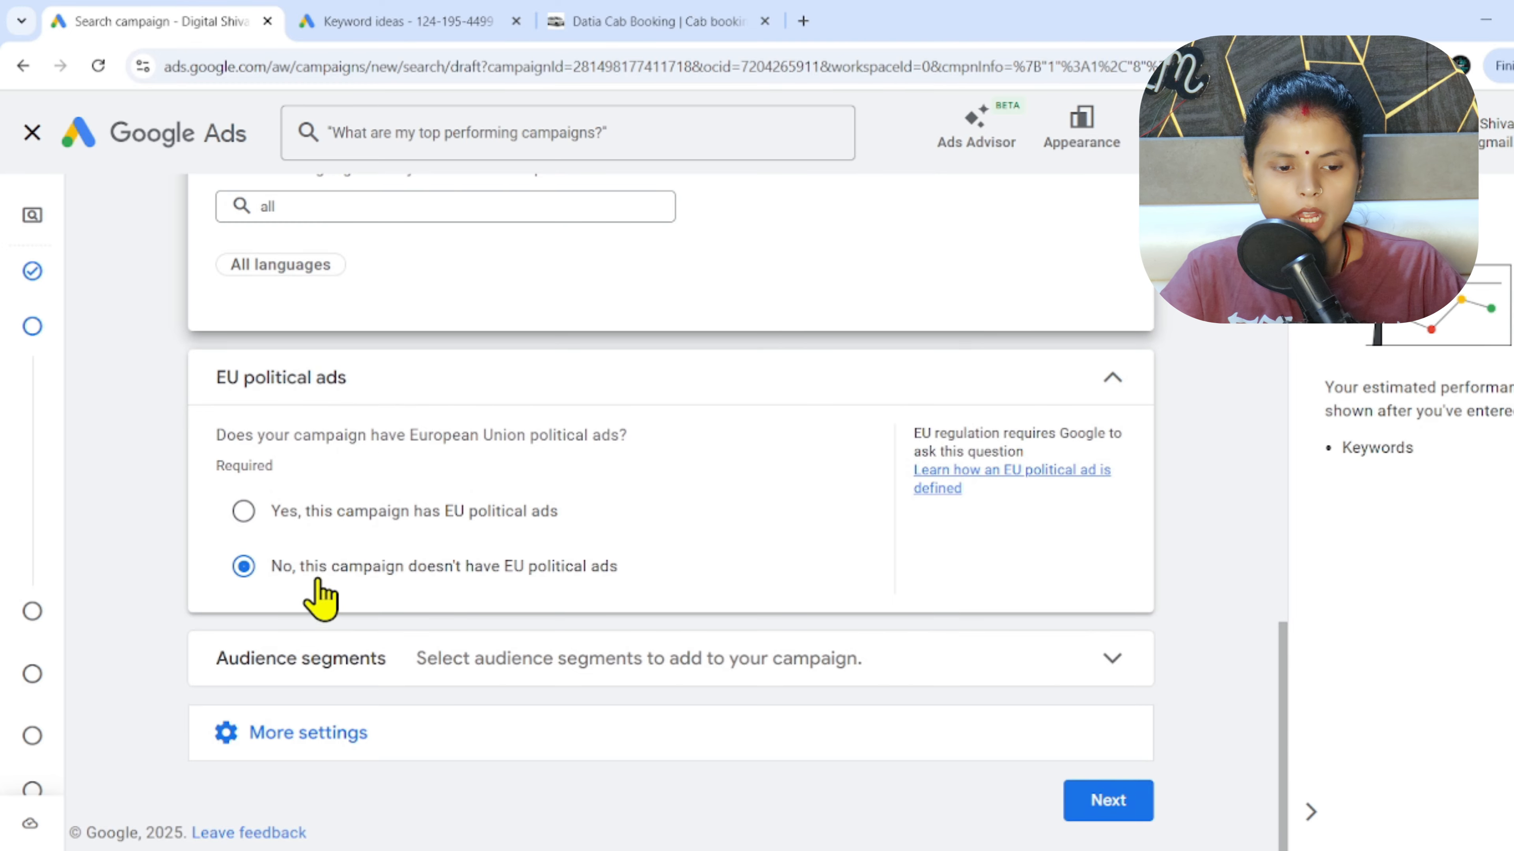
{"action": "left_click", "coordinate": [1103, 818]}
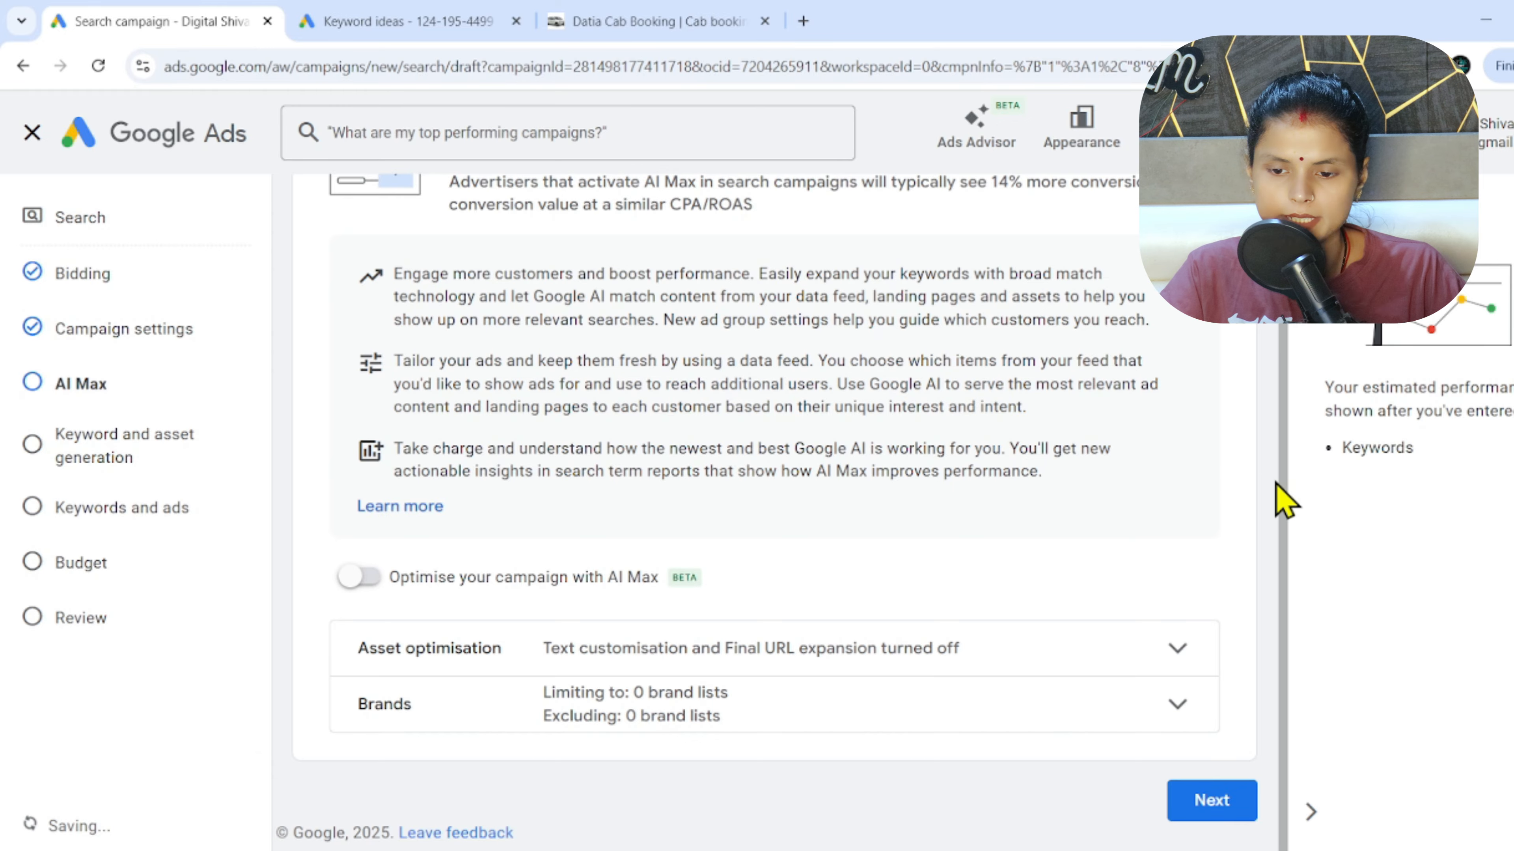
{"action": "left_click", "coordinate": [1218, 774]}
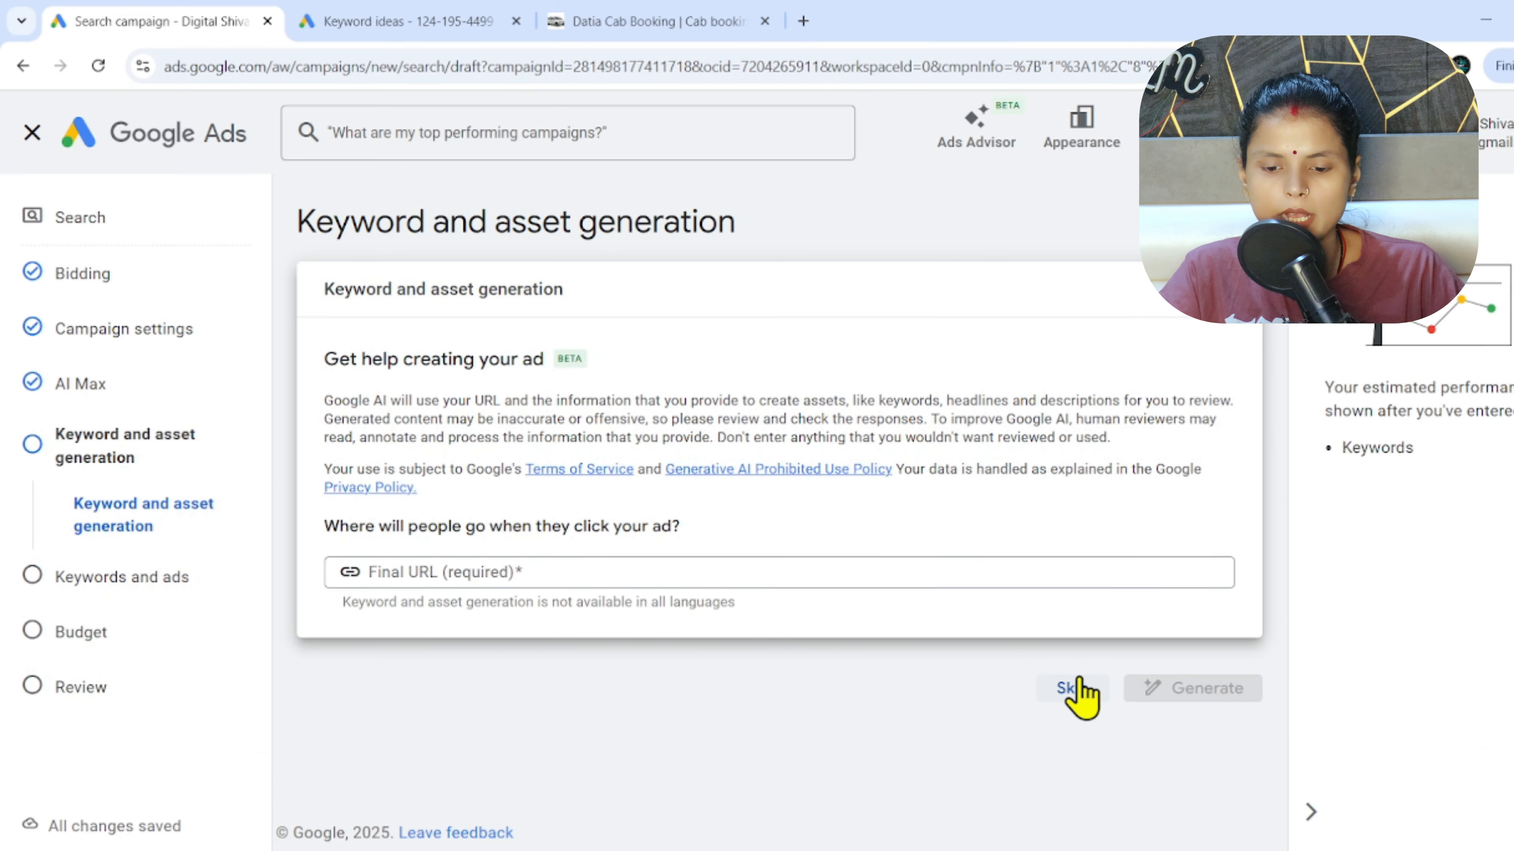
{"action": "left_click", "coordinate": [1076, 690]}
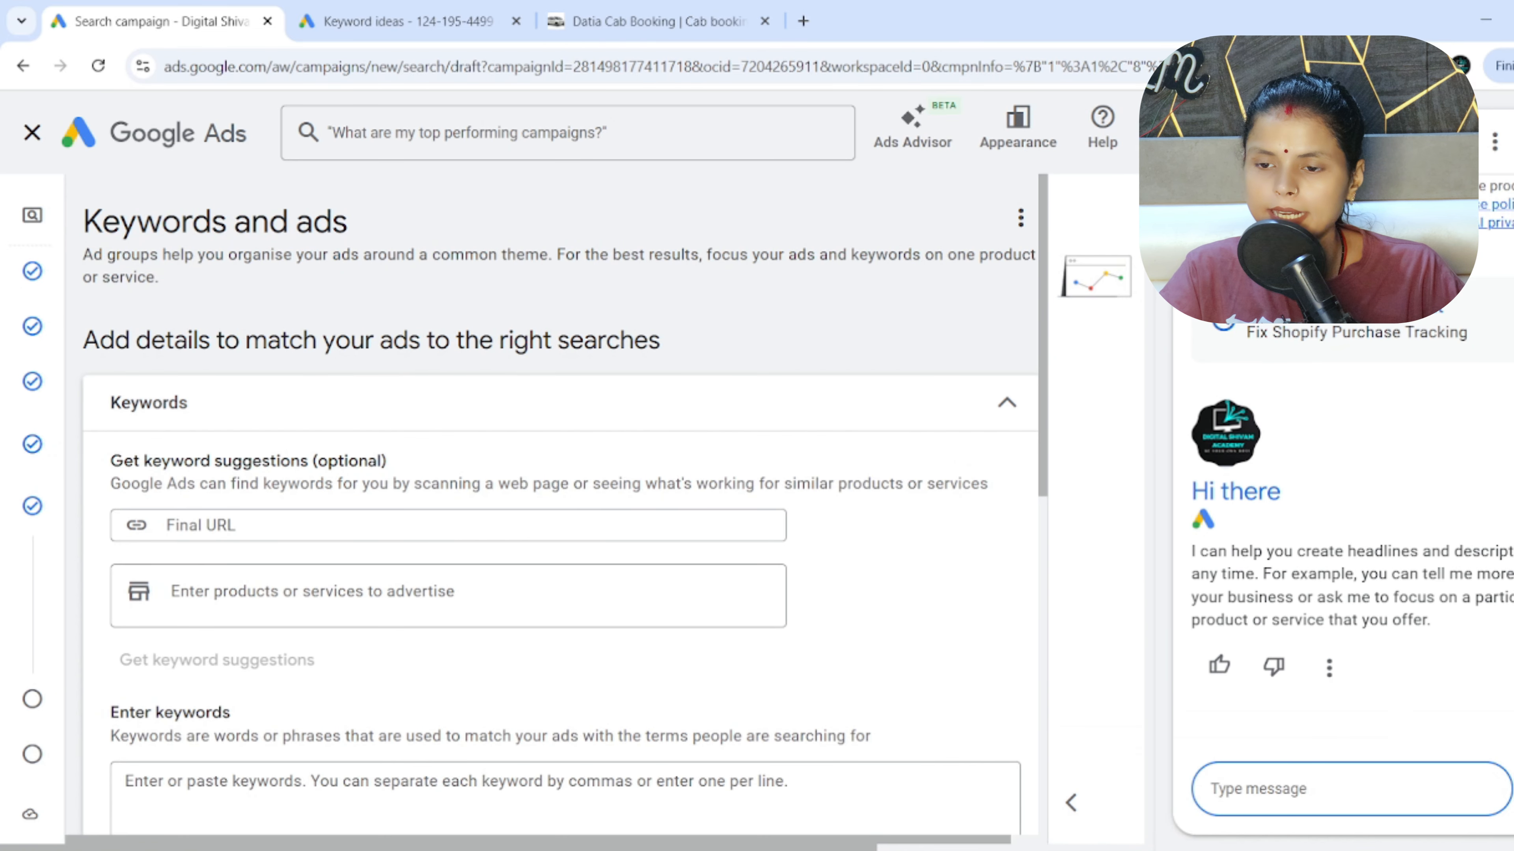
{"action": "left_click", "coordinate": [1511, 142]}
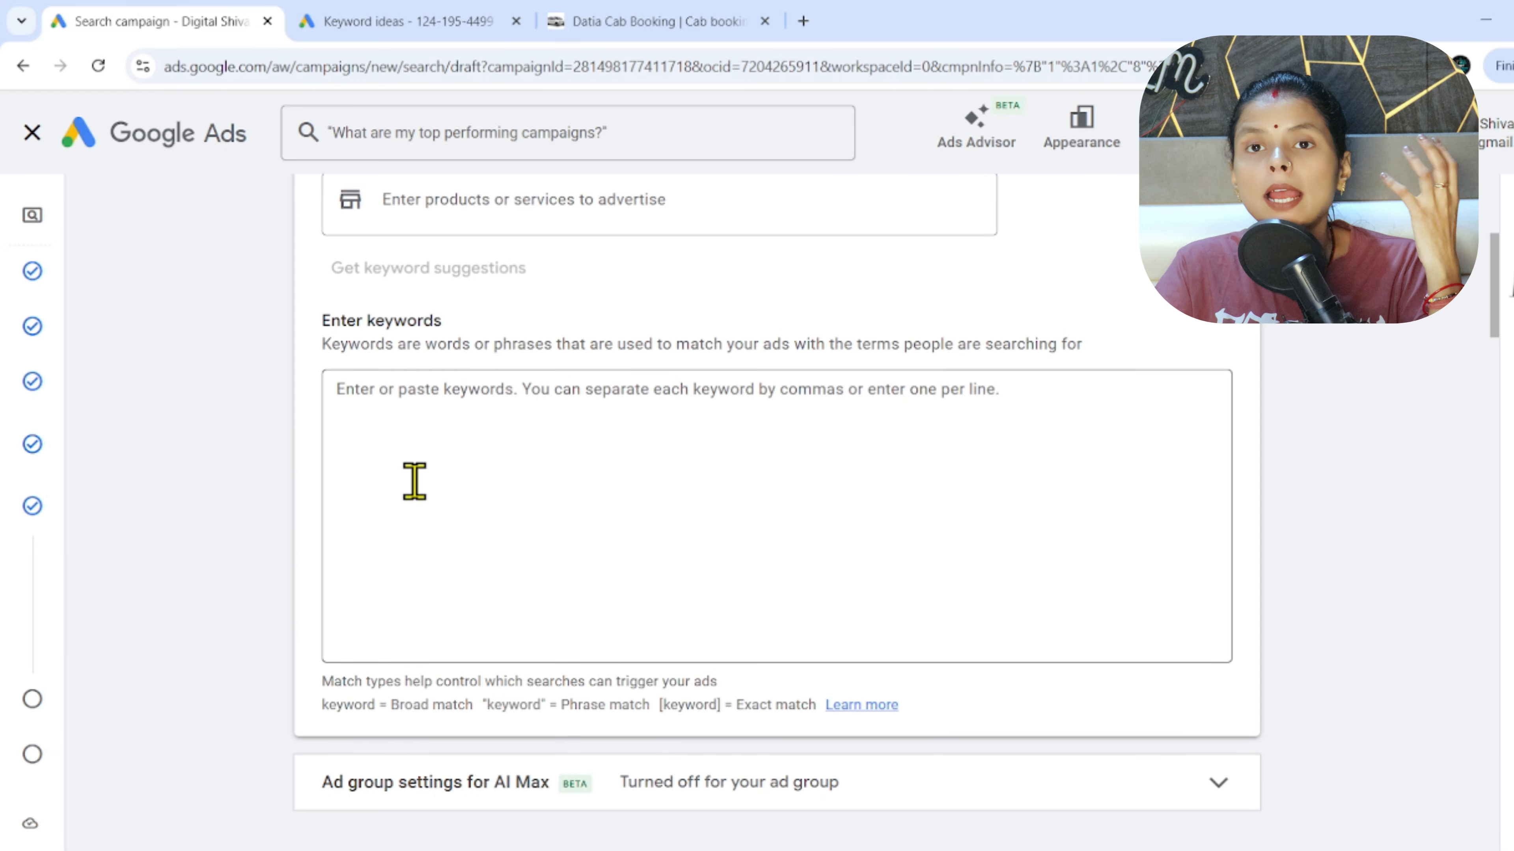
Copy eight Bhopal taxi and cab keywords from the Keyword Planner, such as "taxi service in bhopal", into the campaign's keyword list.
{"action": "left_click", "coordinate": [389, 19]}
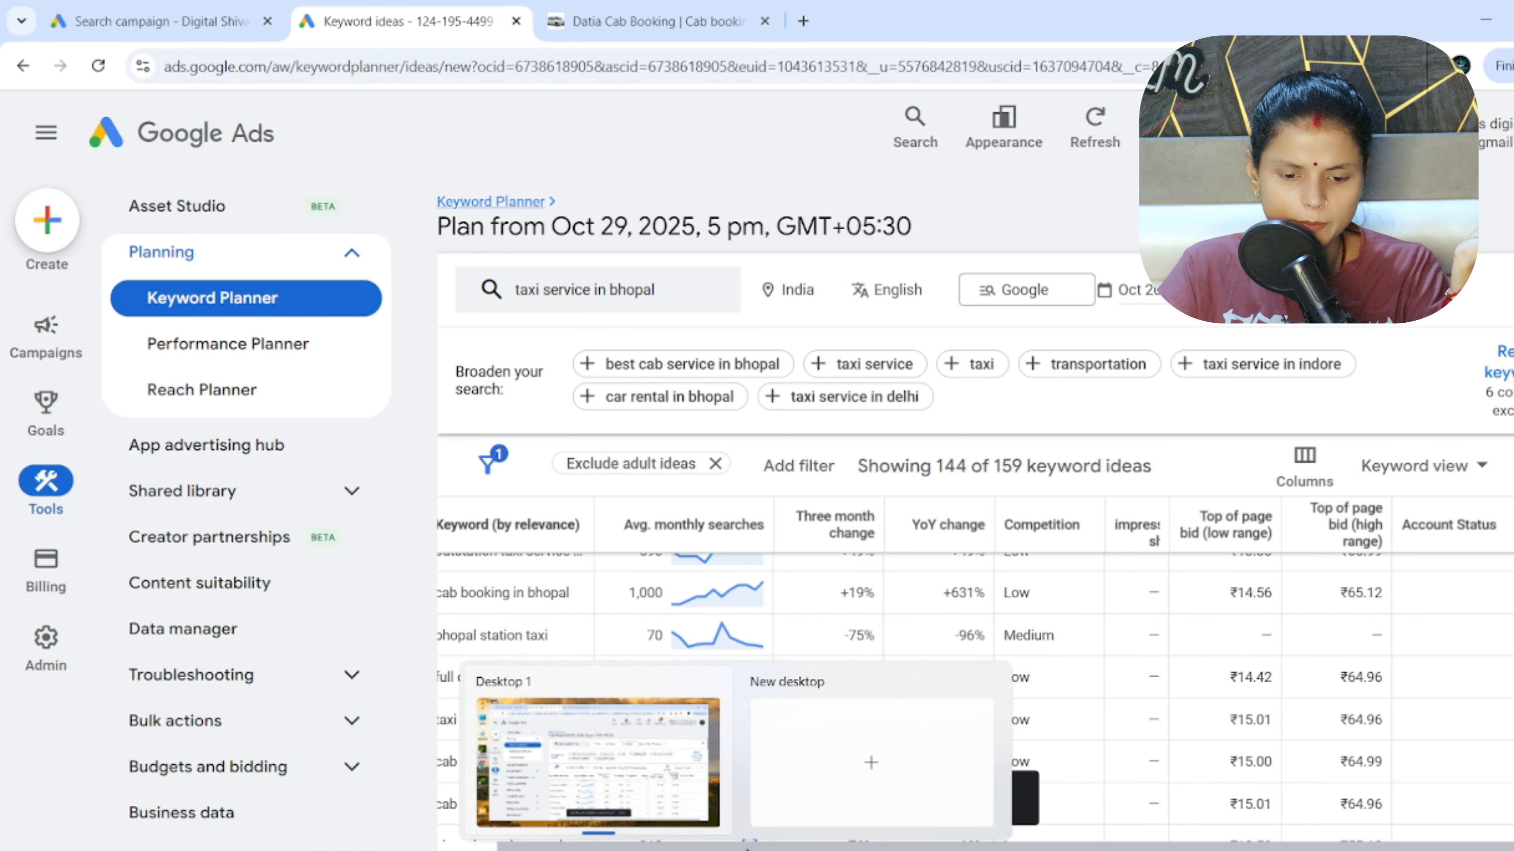
{"action": "key", "text": "ctrl+a"}
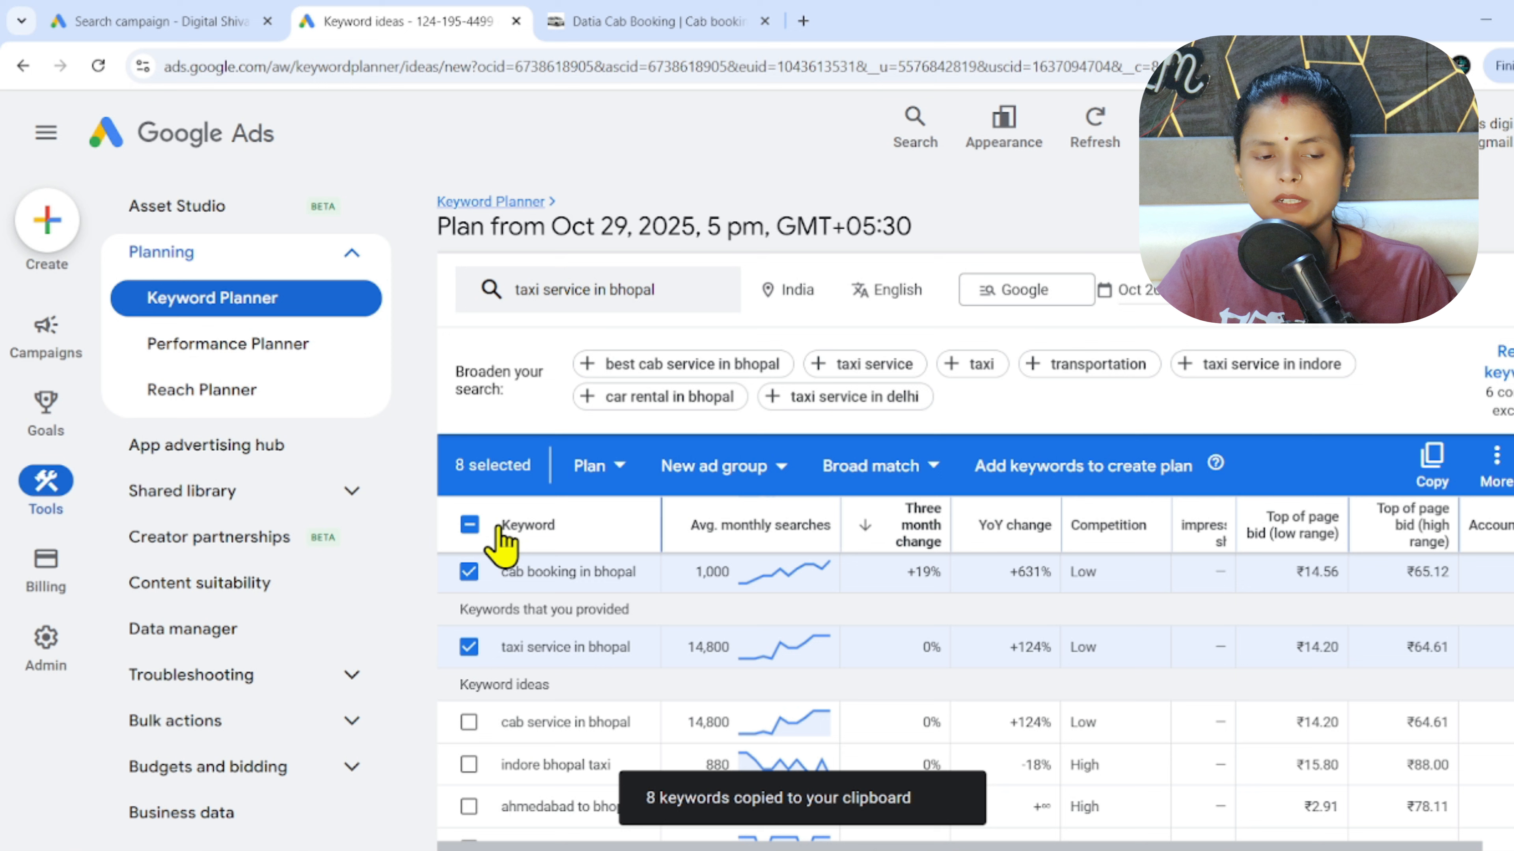
{"action": "left_click", "coordinate": [196, 19]}
{"action": "left_click", "coordinate": [362, 425]}
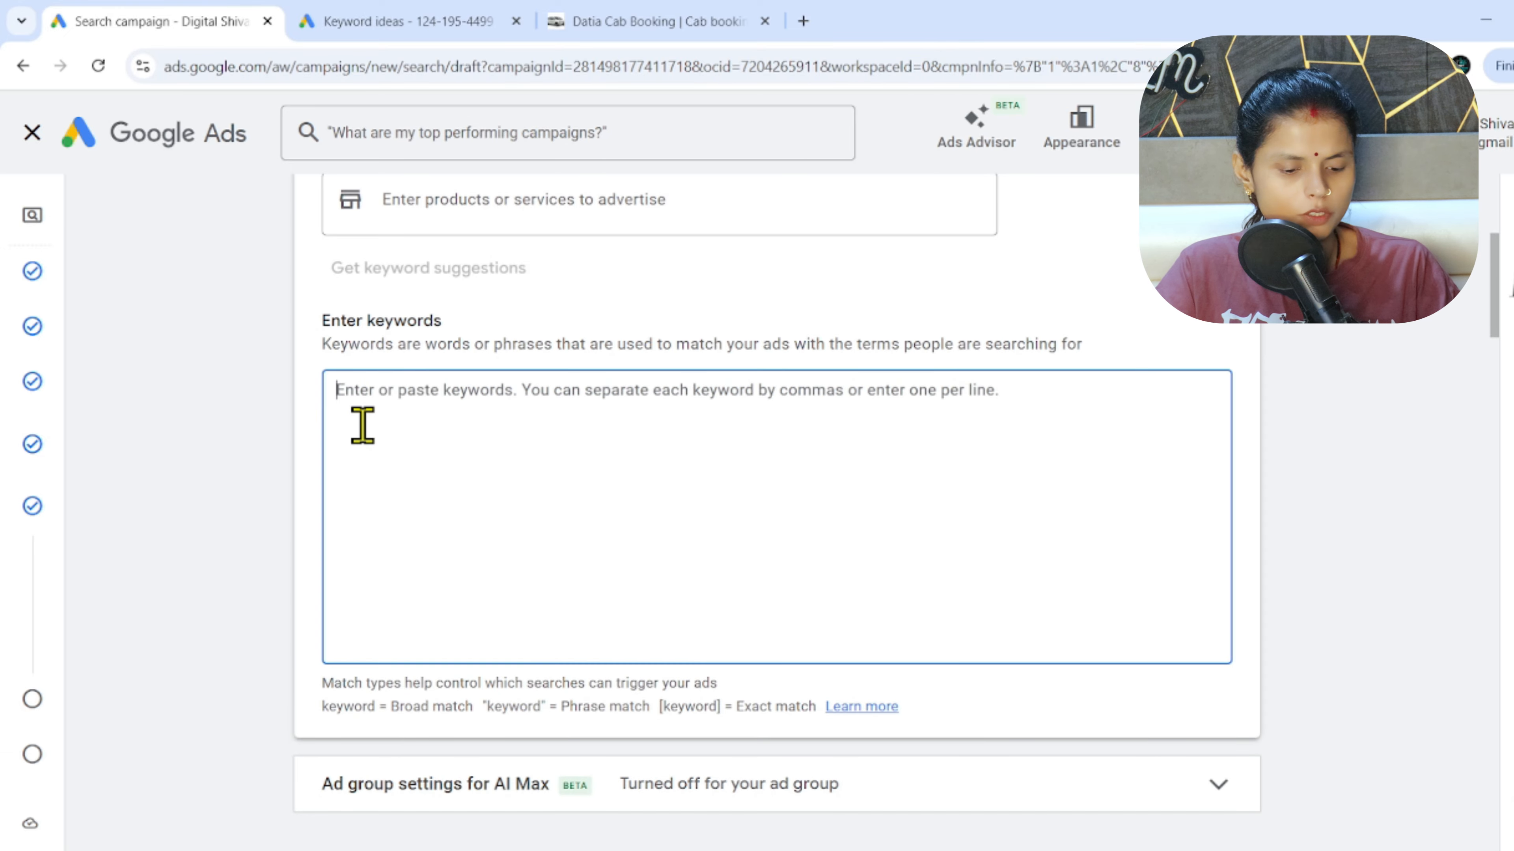
{"action": "type", "text": "book now taxi bhopal book taxi from bhopal bhopal cab private taxi service in bhopal local taxi service in bhopal taxi in bhopal taxi service in bhopal cab booking in bhopal"}
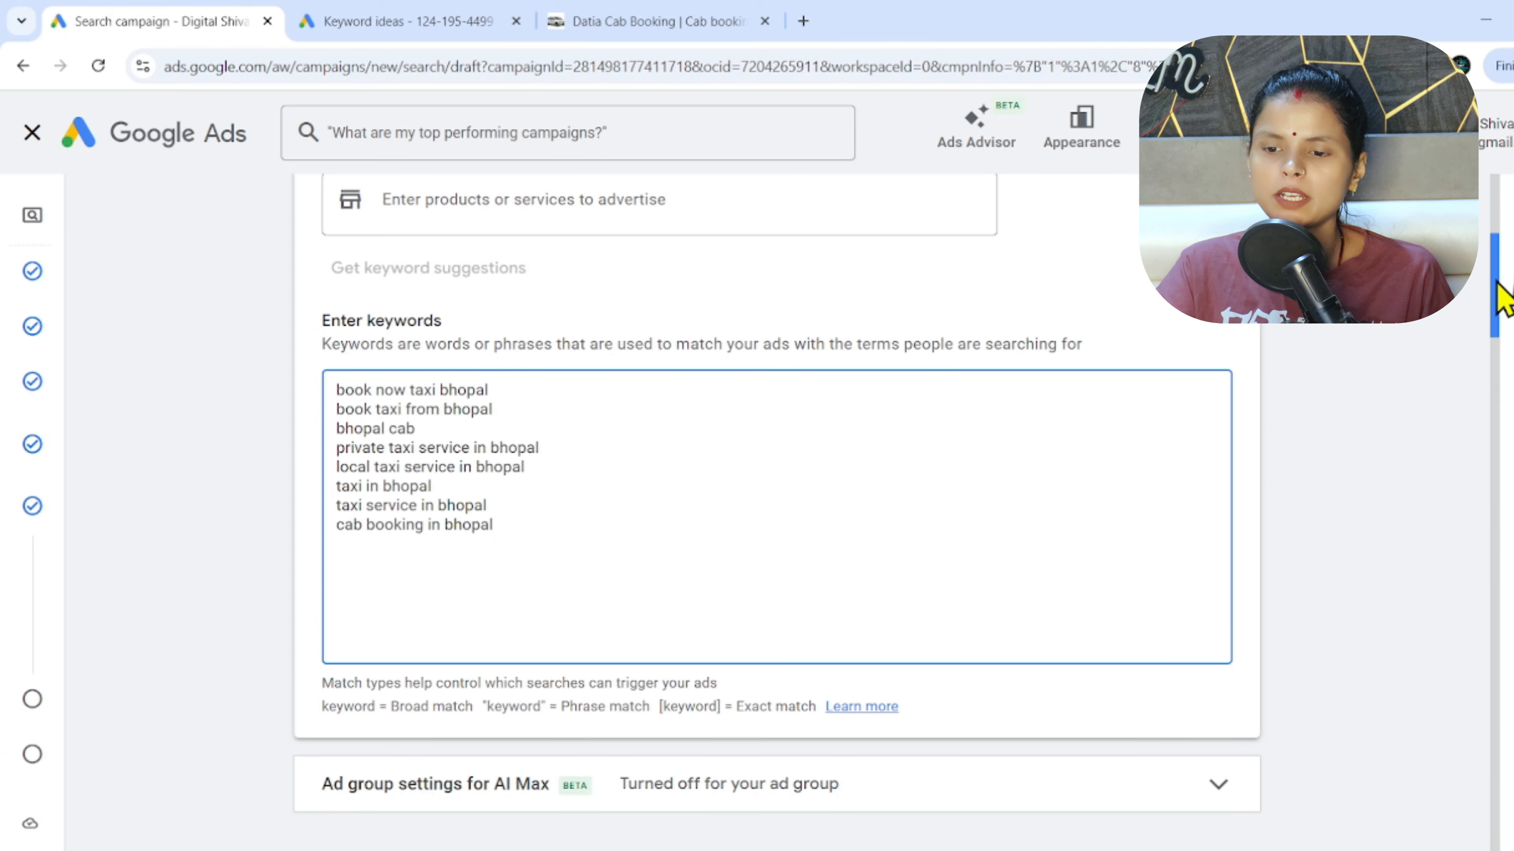
Look over the responsive search ad's asset sections and cancel creating that ad.
{"action": "left_click_drag", "start_coordinate": [1495, 298], "coordinate": [1508, 450]}
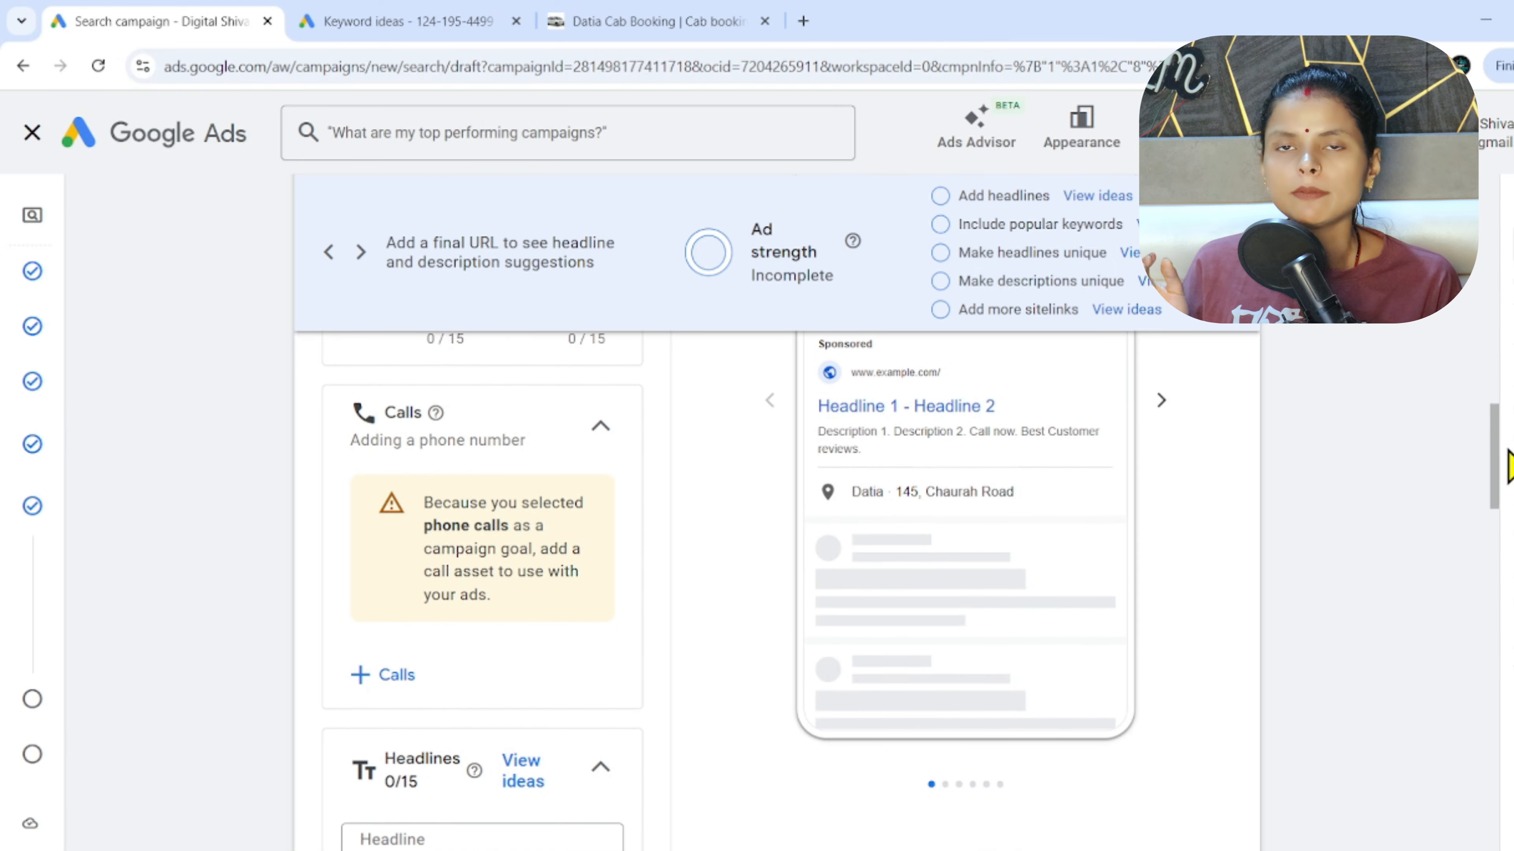
{"action": "scroll", "coordinate": [1509, 468], "scroll_direction": "up", "scroll_amount": 2}
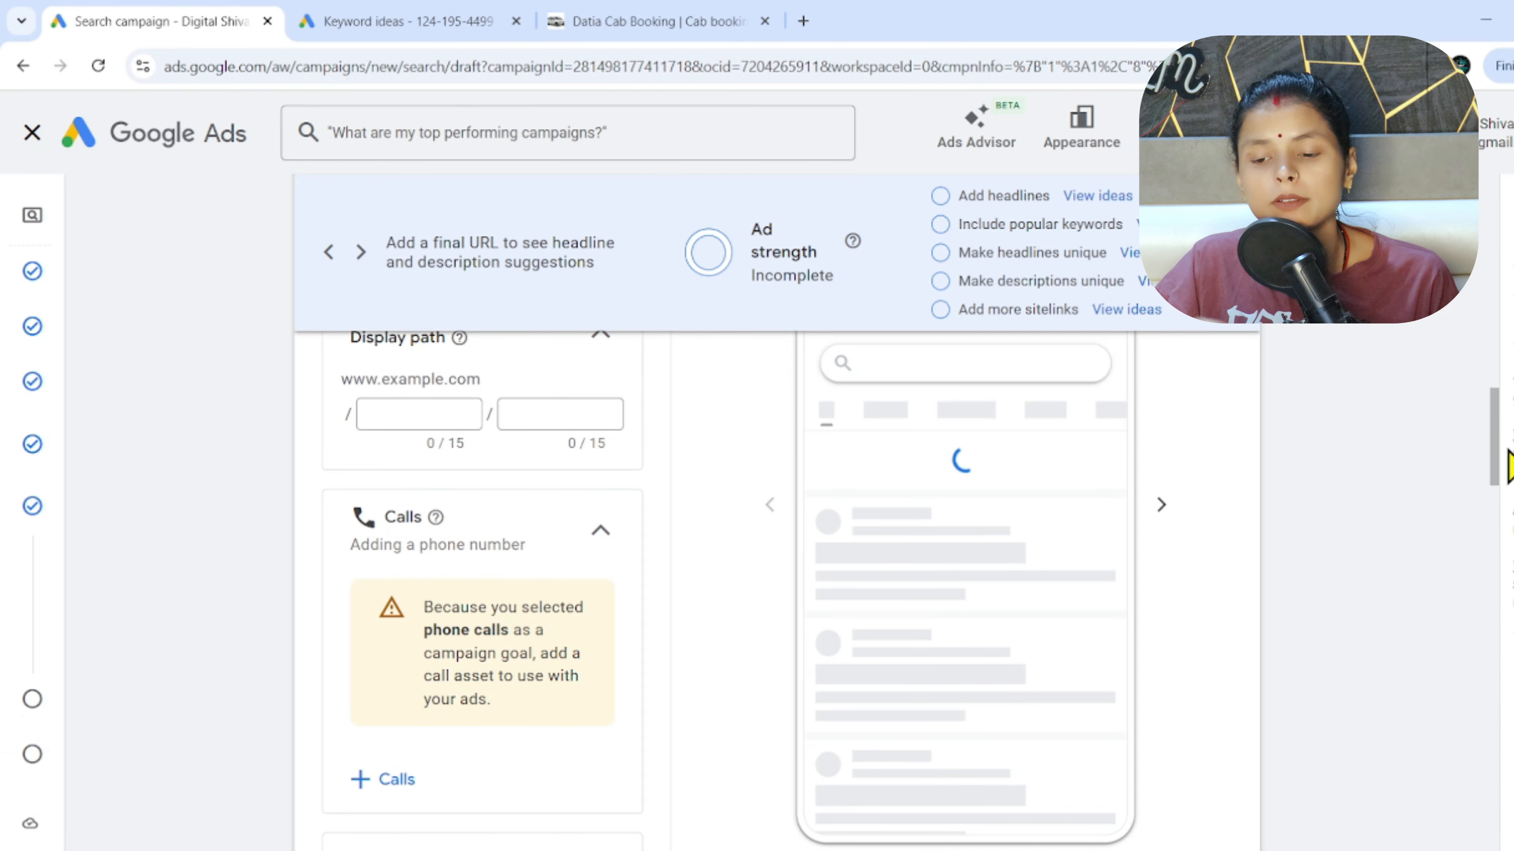
{"action": "left_click_drag", "start_coordinate": [1497, 422], "coordinate": [1508, 841]}
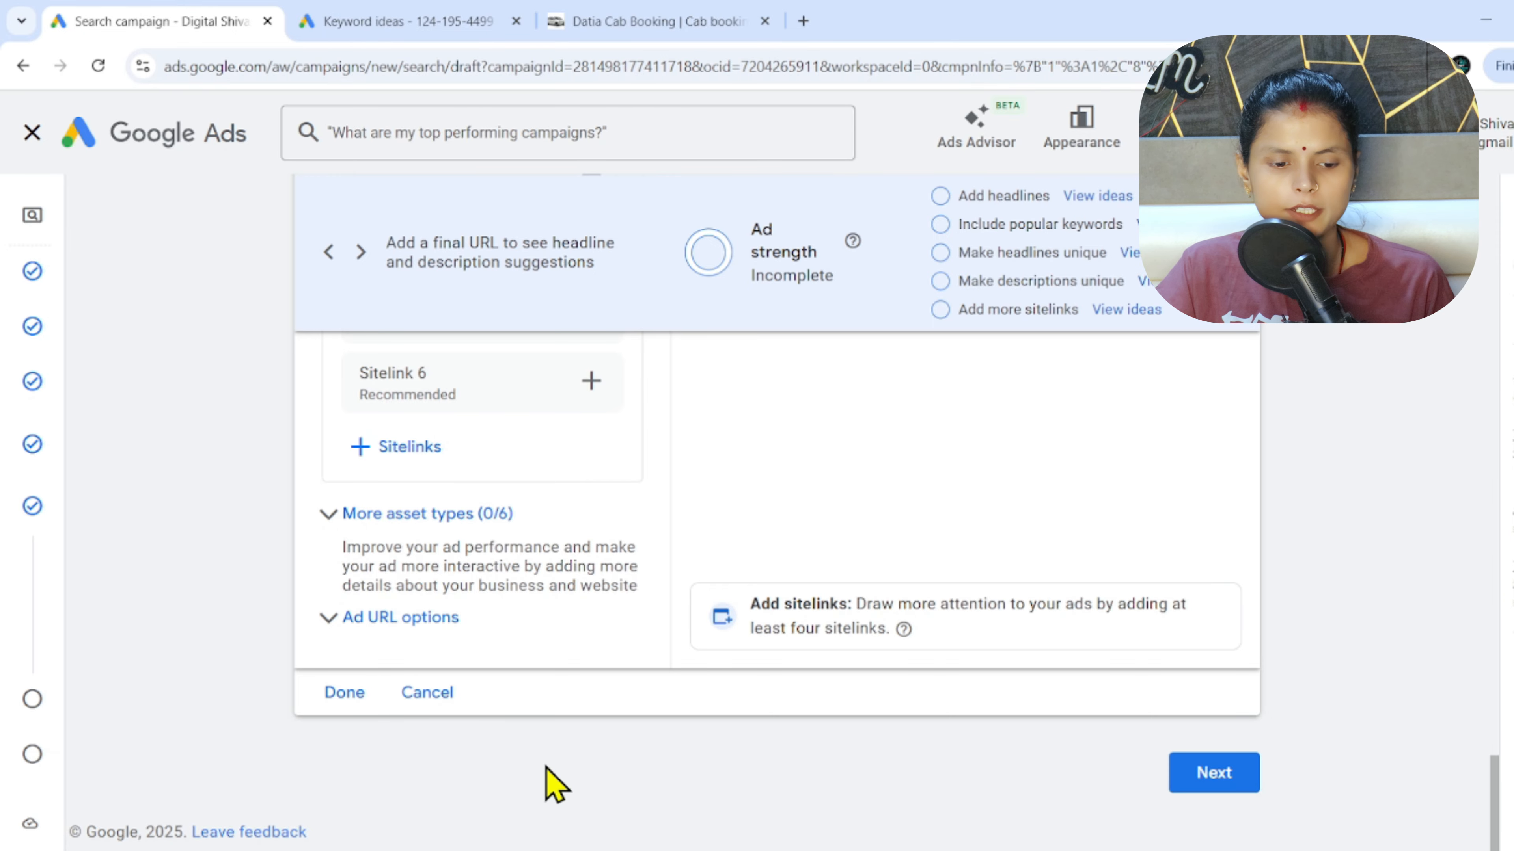
{"action": "left_click", "coordinate": [405, 693]}
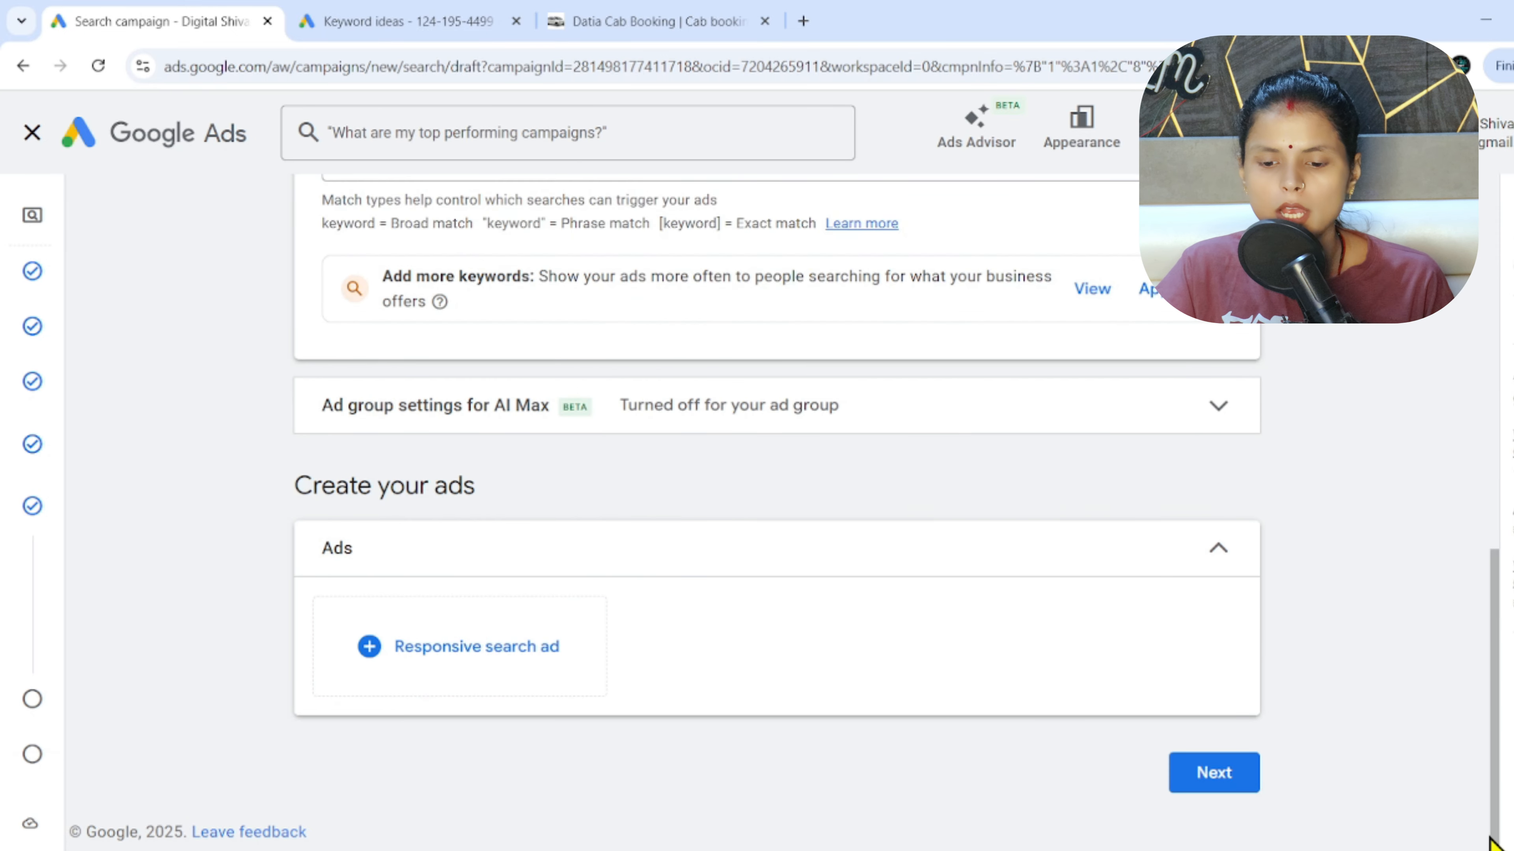
Continue to the budget, set a custom average daily budget of ₹800, and proceed to the campaign review.
{"action": "left_click", "coordinate": [1216, 783]}
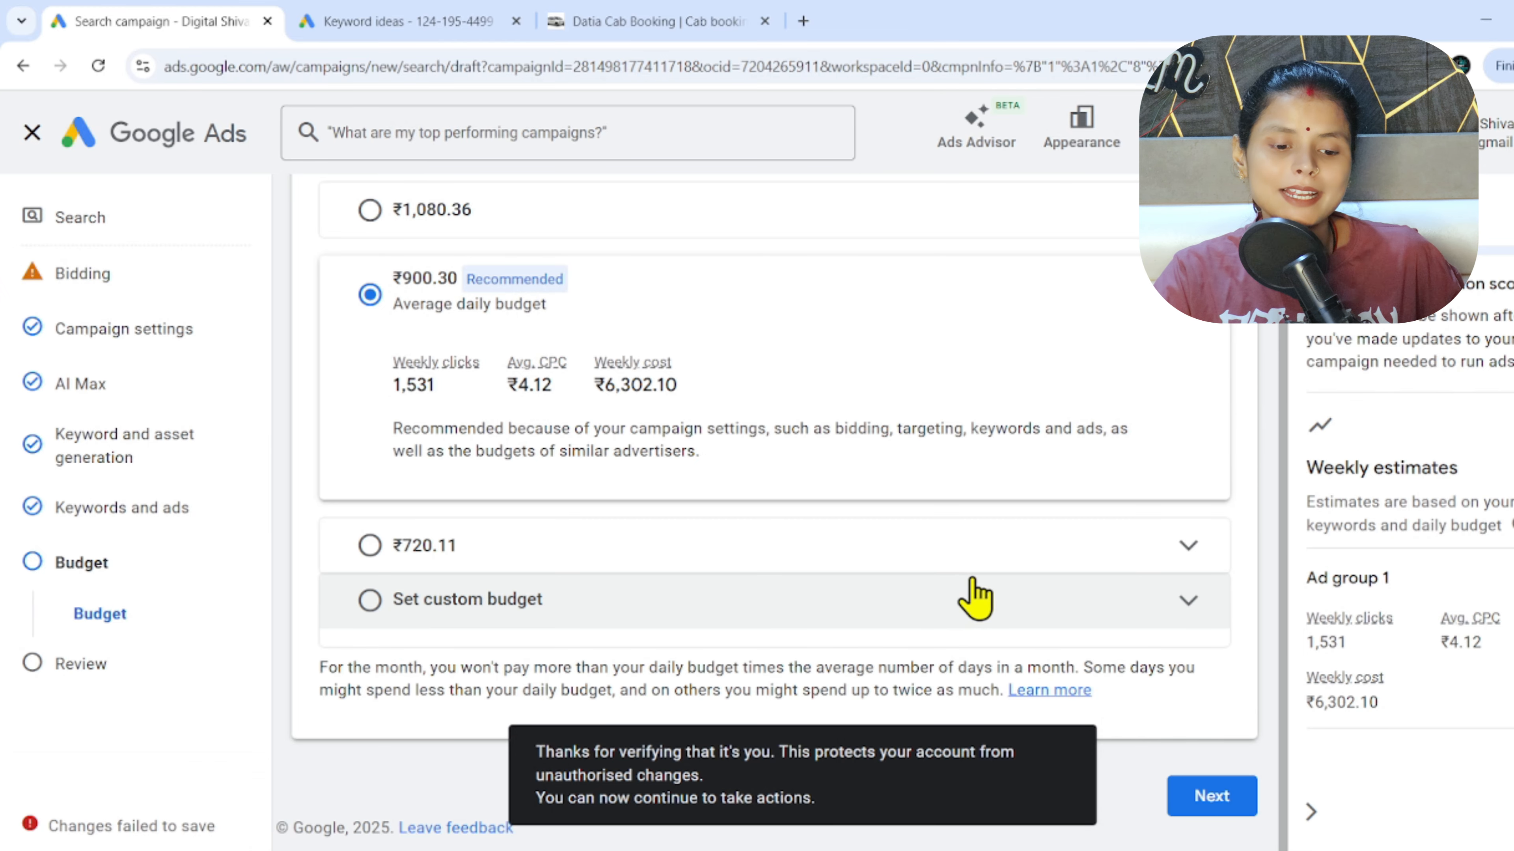
{"action": "left_click", "coordinate": [953, 599]}
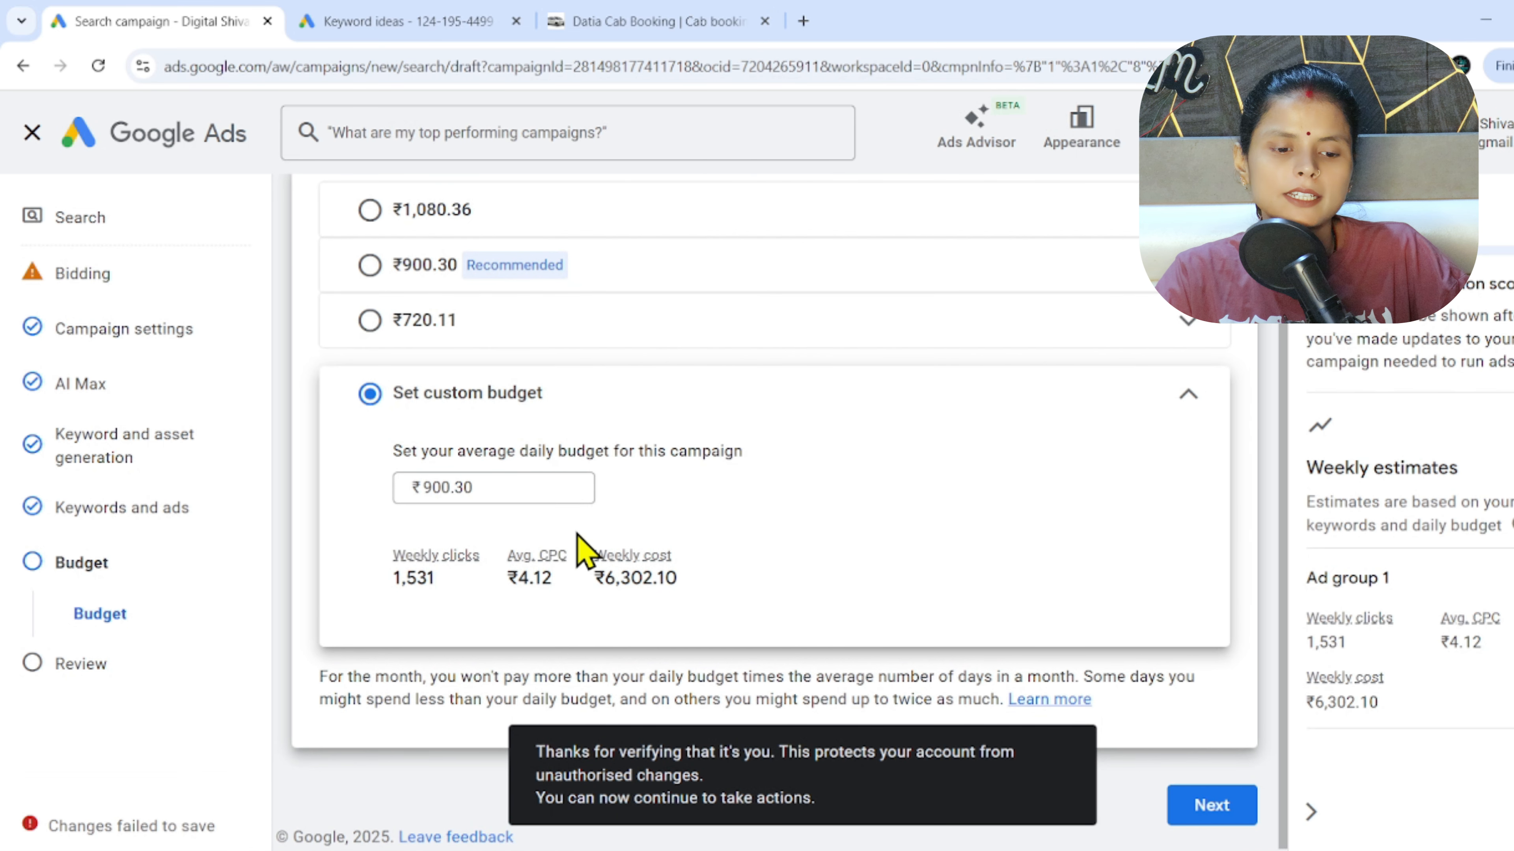
{"action": "left_click", "coordinate": [499, 486]}
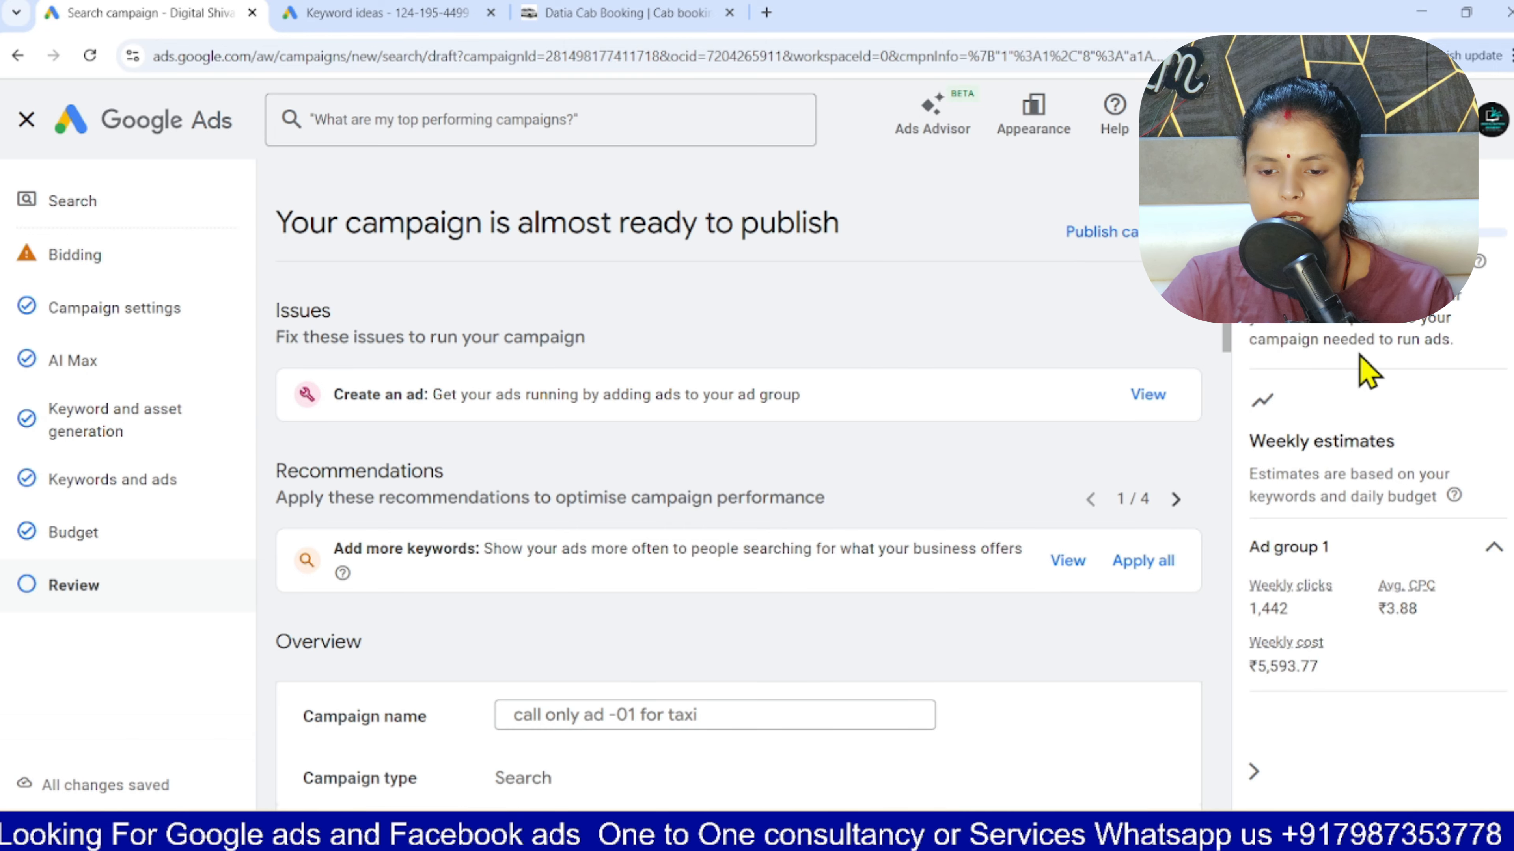
Review the campaign summary and publish the campaign, confirming publication without an ad.
{"action": "scroll", "coordinate": [1257, 382], "scroll_direction": "down", "scroll_amount": 10}
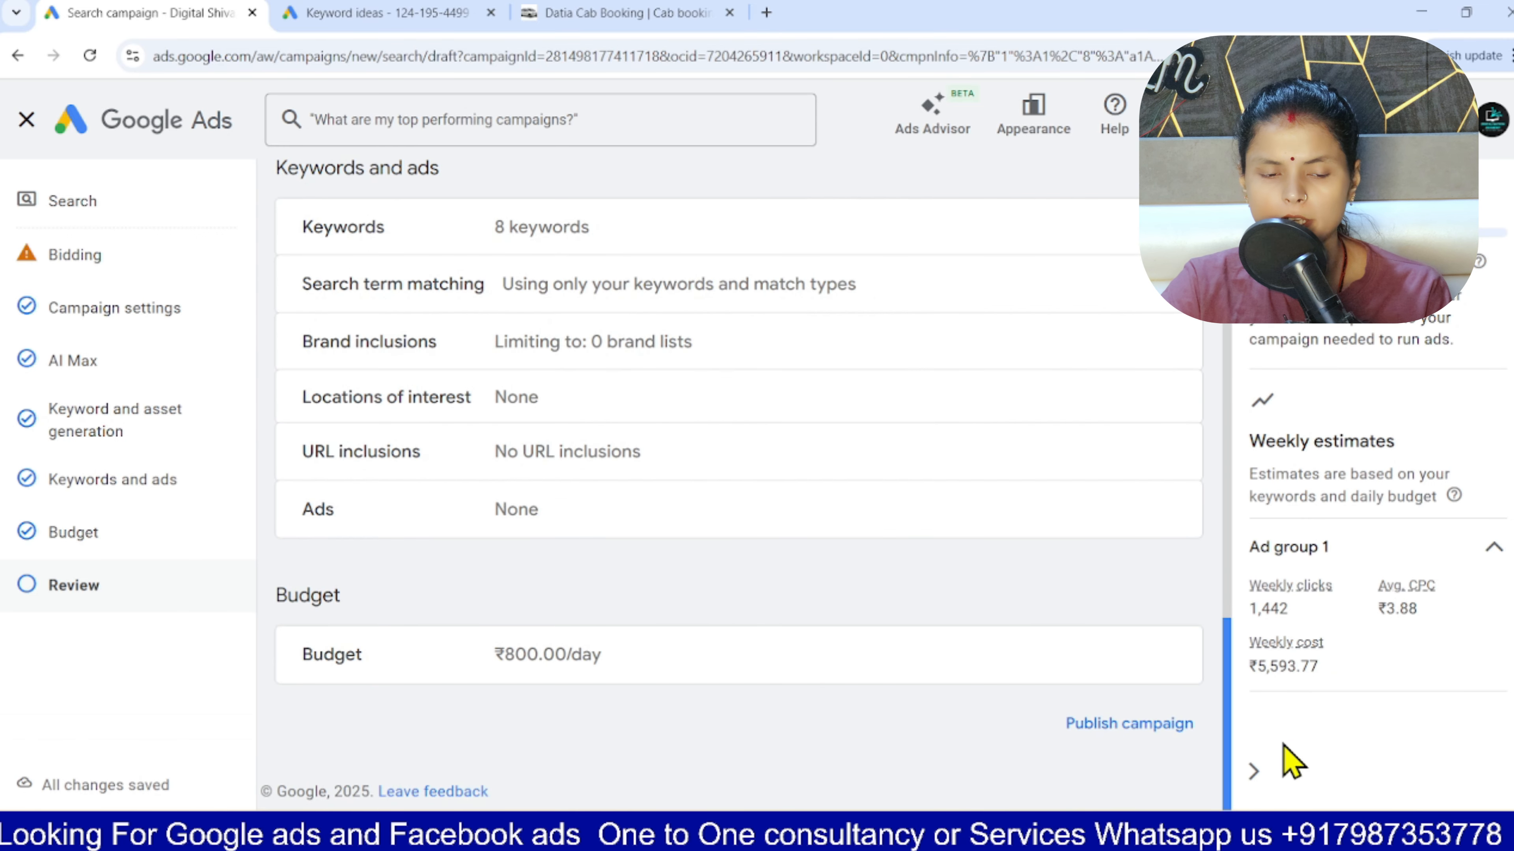
{"action": "scroll", "coordinate": [1226, 551], "scroll_direction": "up", "scroll_amount": 15}
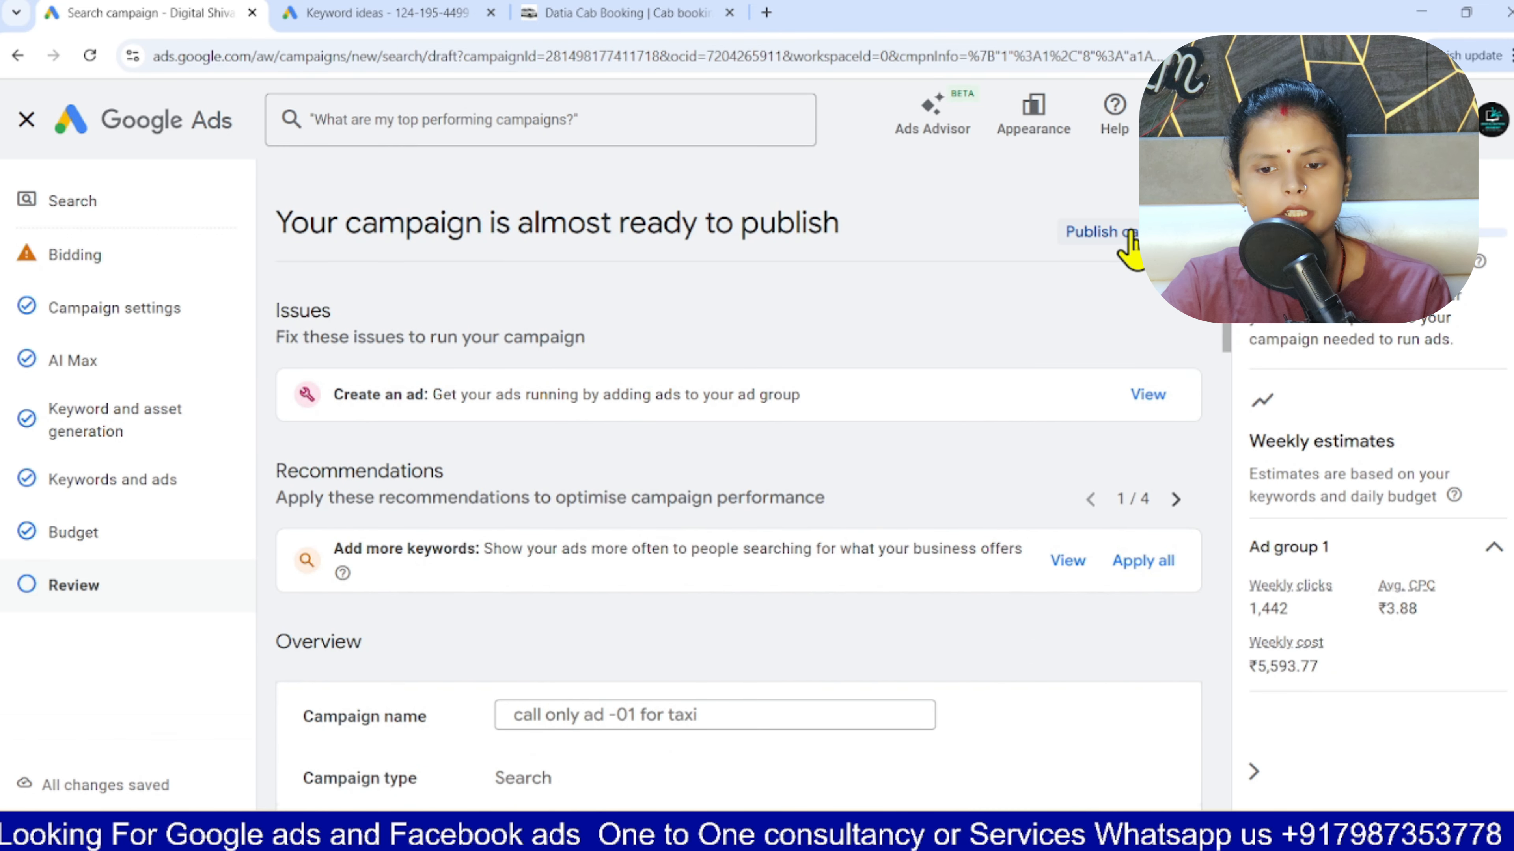
{"action": "left_click", "coordinate": [1128, 233]}
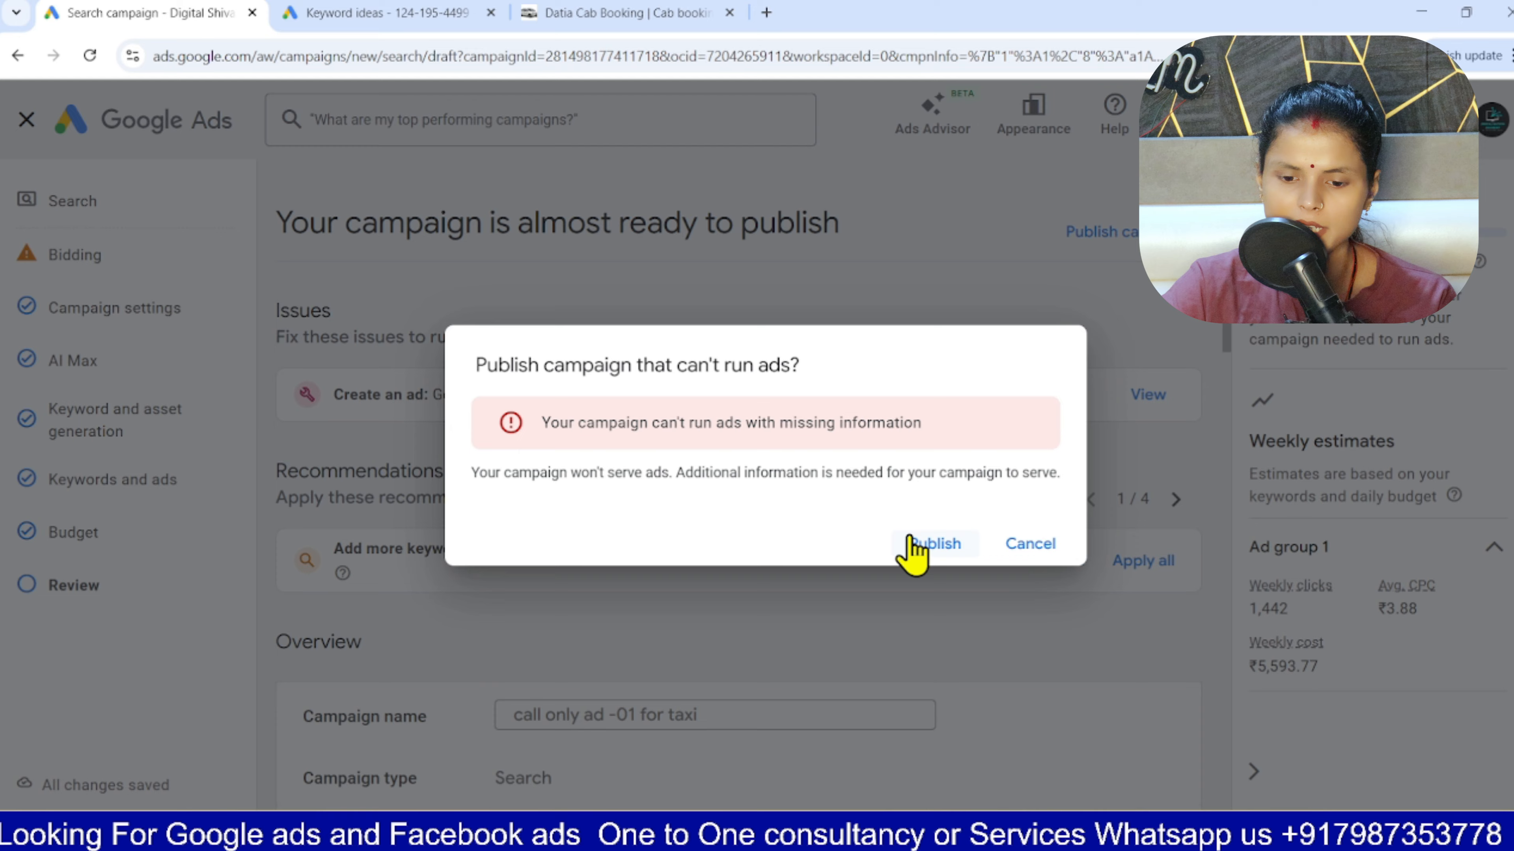
{"action": "left_click", "coordinate": [912, 543]}
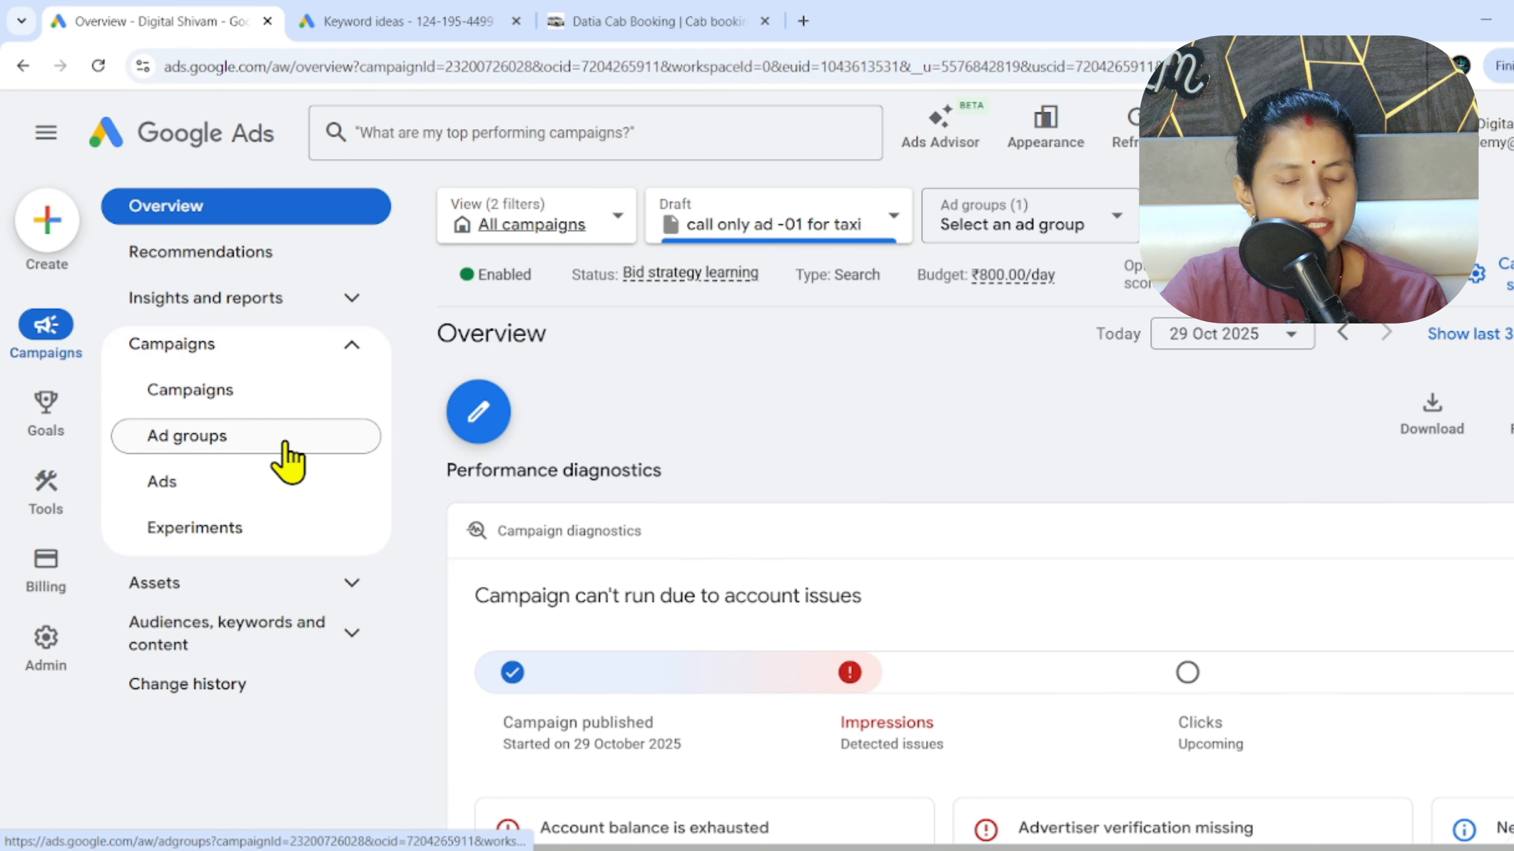
Rename the campaign's ad group as "bhopal taxi".
{"action": "left_click", "coordinate": [268, 416]}
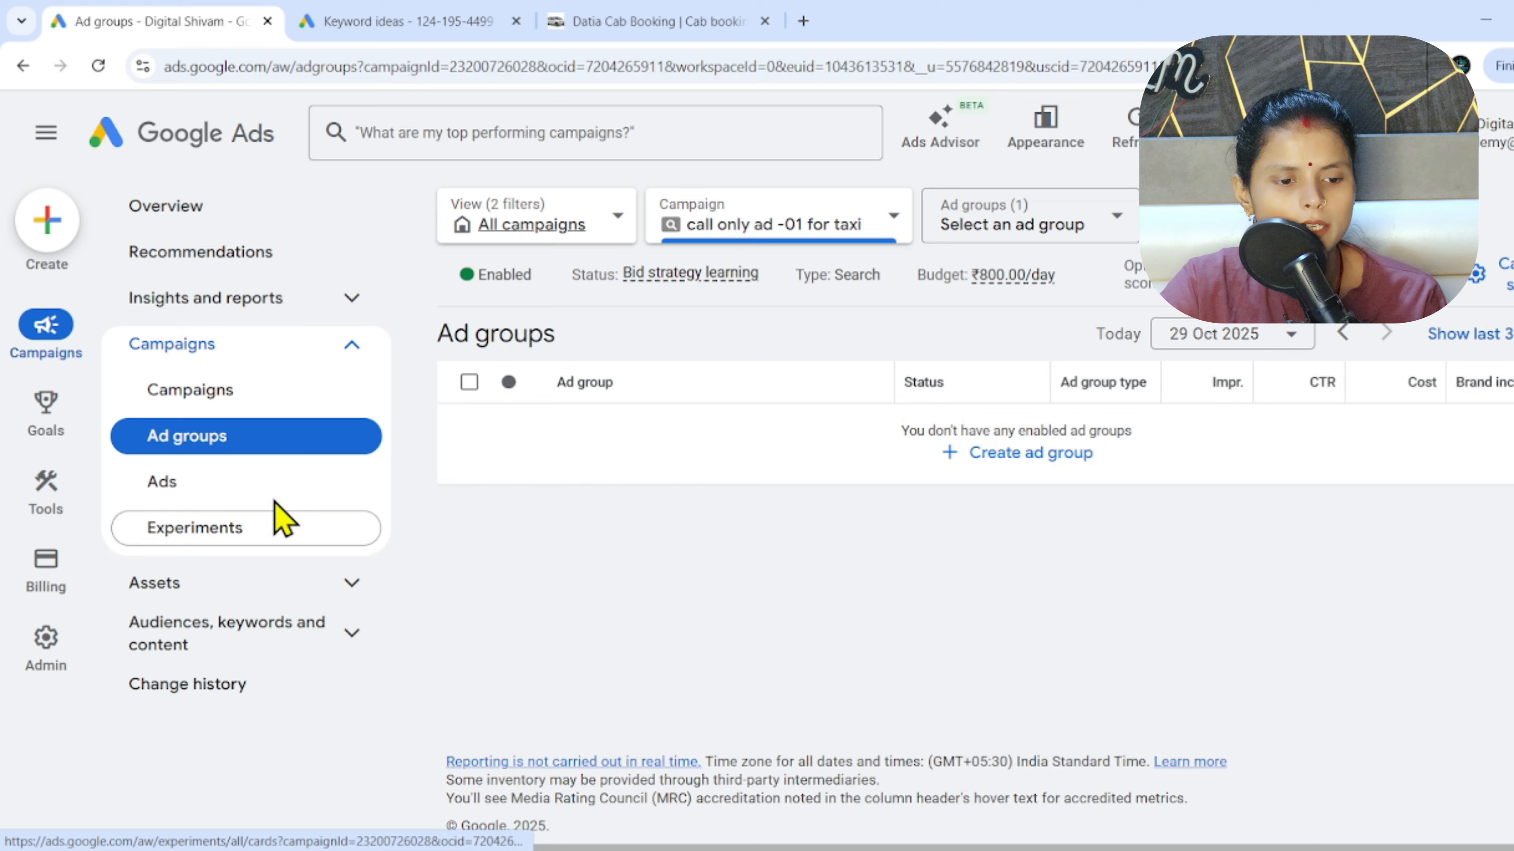
{"action": "left_click", "coordinate": [648, 758]}
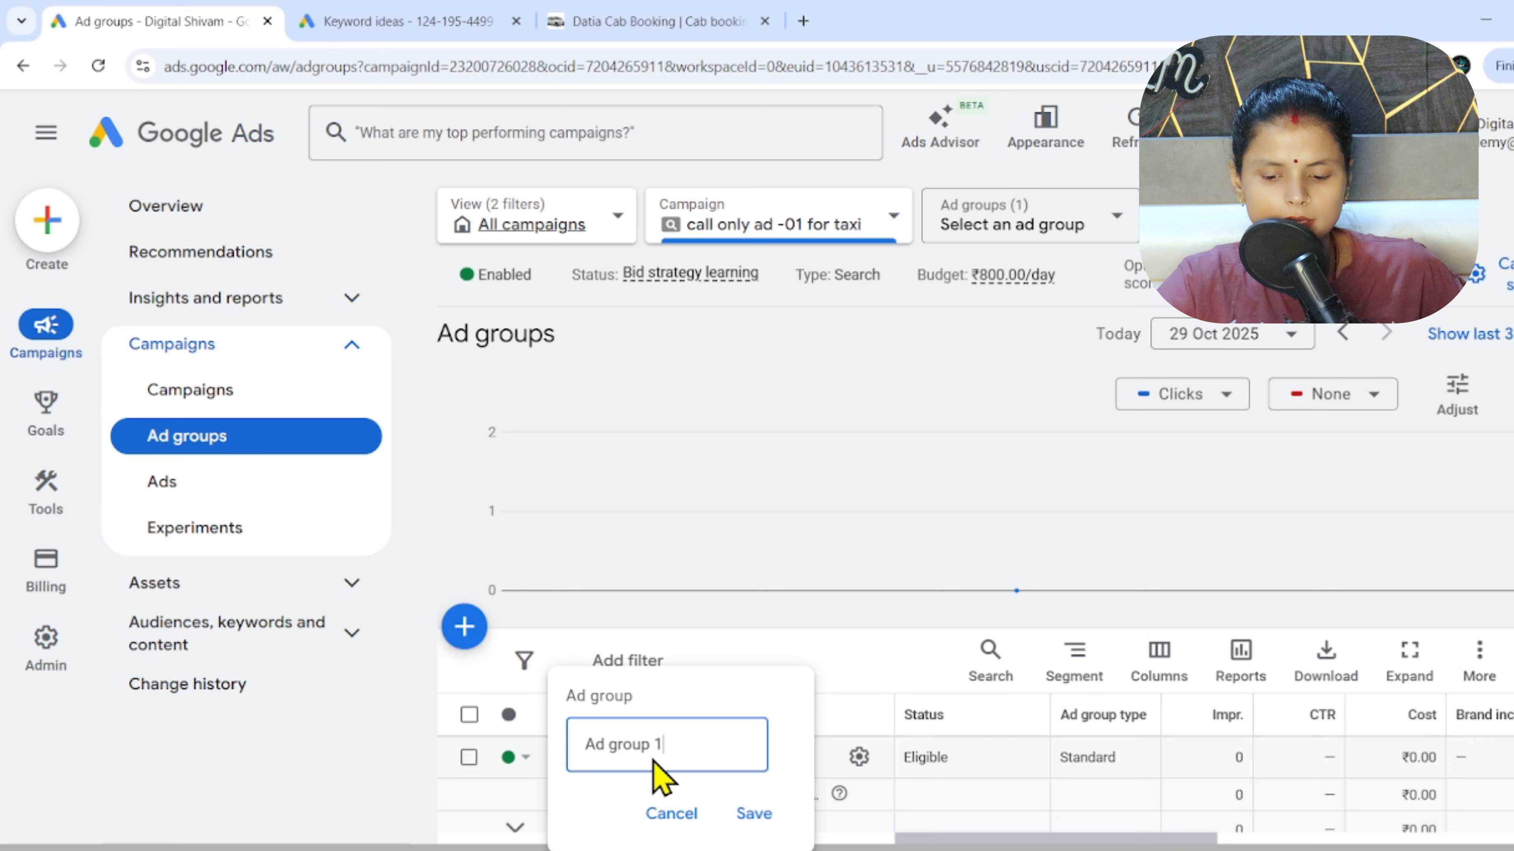
{"action": "key", "text": "BackSpace"}
{"action": "key", "text": "BackSpace"}
{"action": "key", "text": "BackSpace"}
{"action": "key", "text": "BackSpace"}
{"action": "key", "text": "BackSpace"}
{"action": "key", "text": "BackSpace"}
{"action": "key", "text": "BackSpace"}
{"action": "key", "text": "BackSpace"}
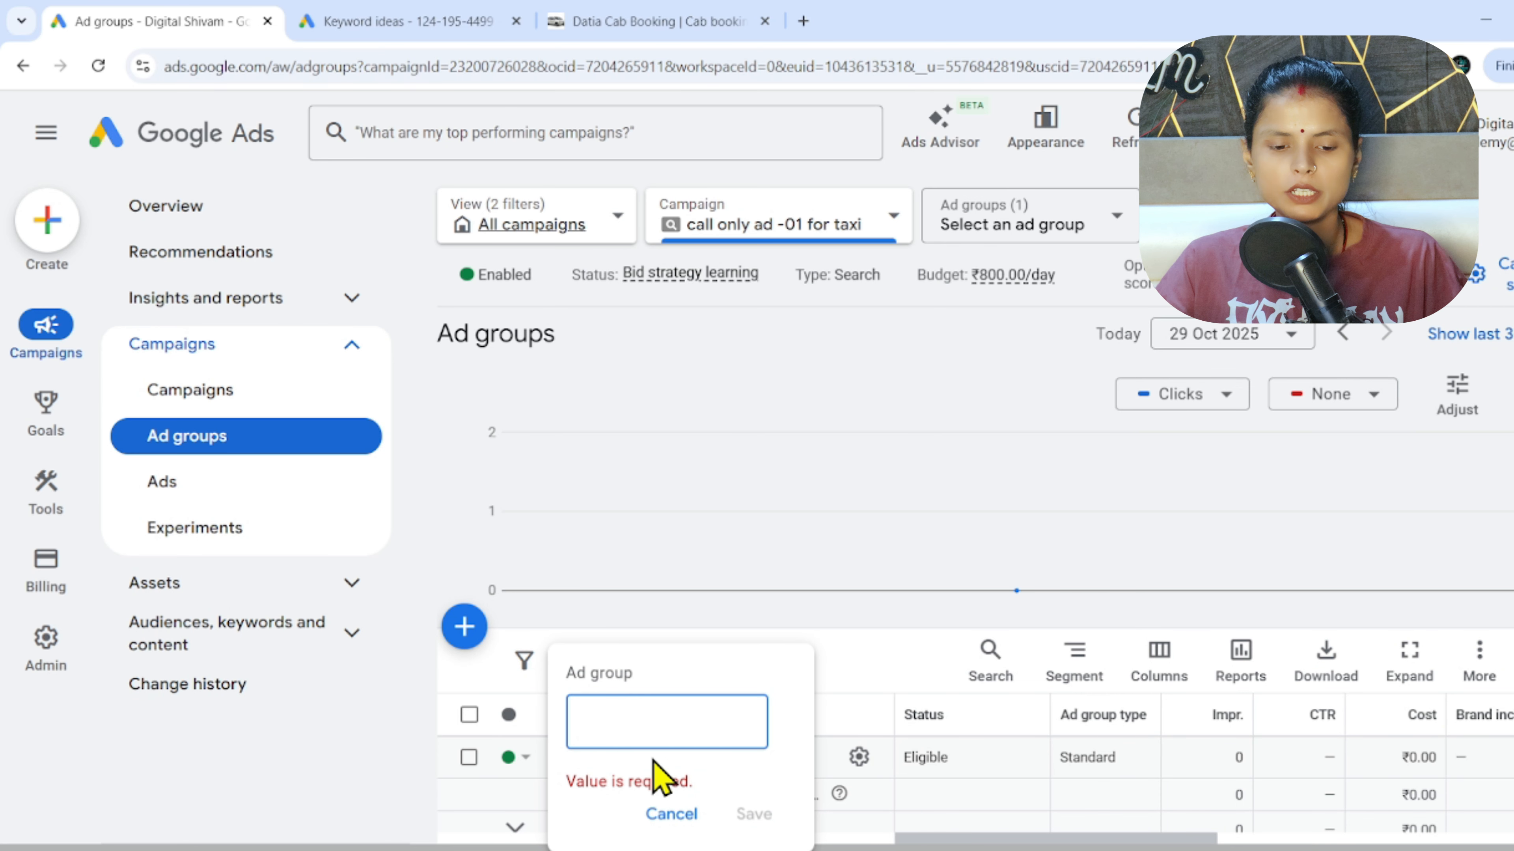
{"action": "type", "text": "b"}
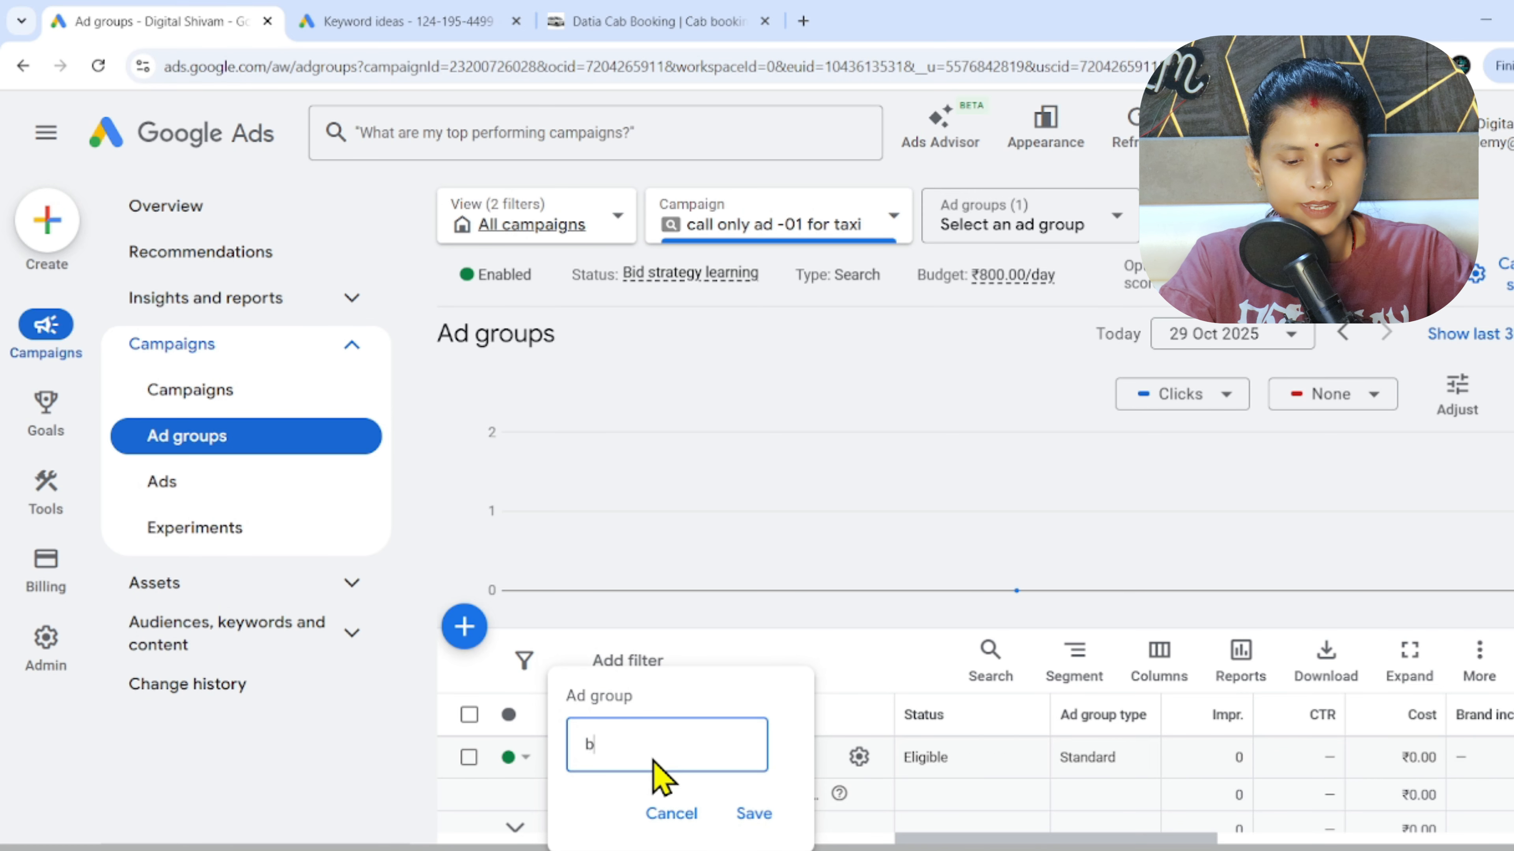
{"action": "type", "text": "hopal taxi"}
{"action": "key", "text": "Return"}
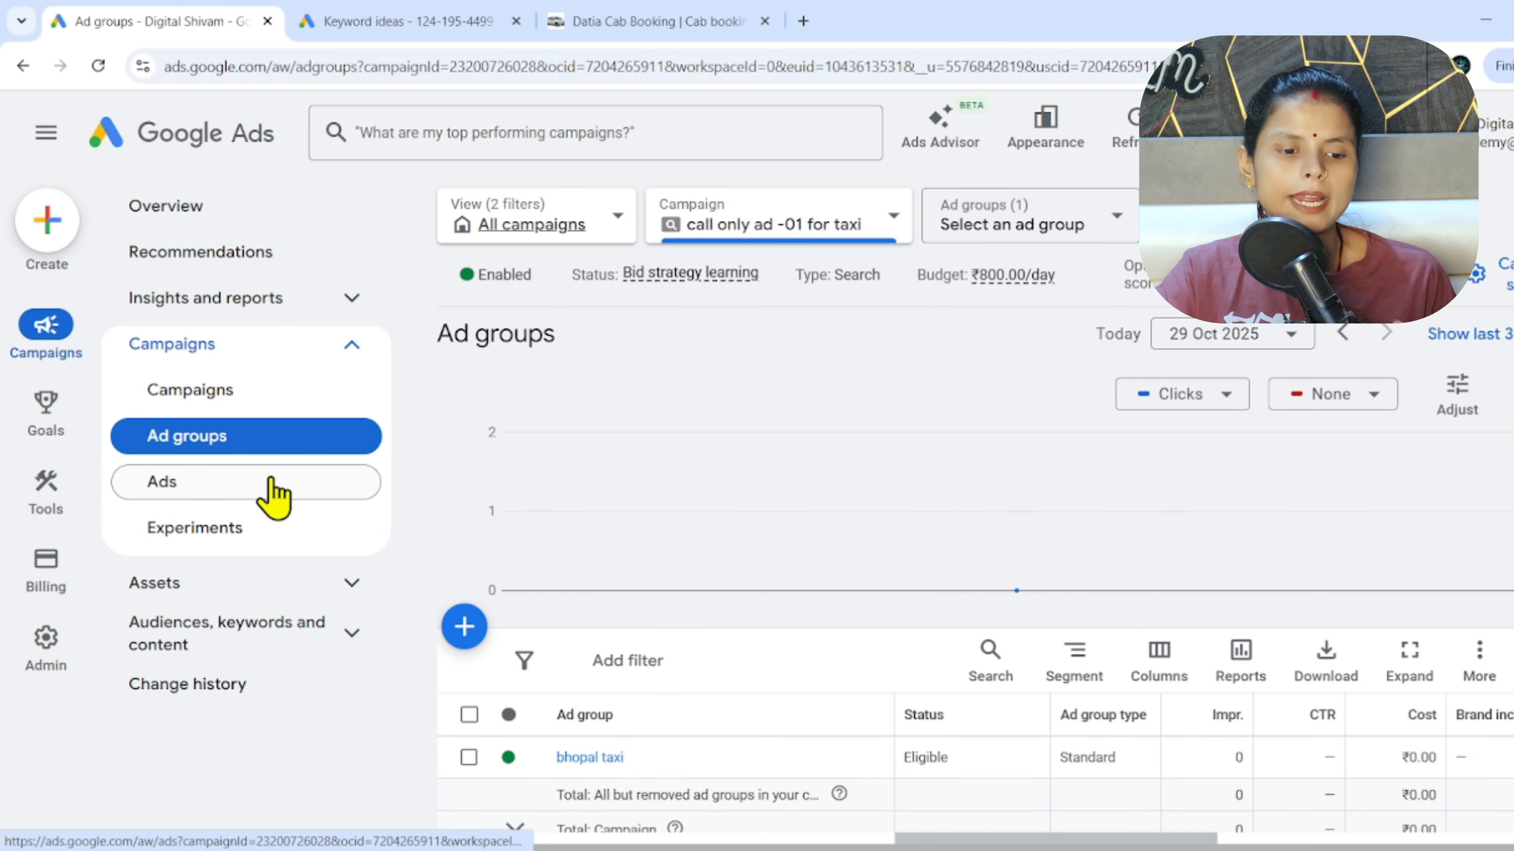
Start a new call ad in the "bhopal taxi" ad group.
{"action": "left_click", "coordinate": [285, 483]}
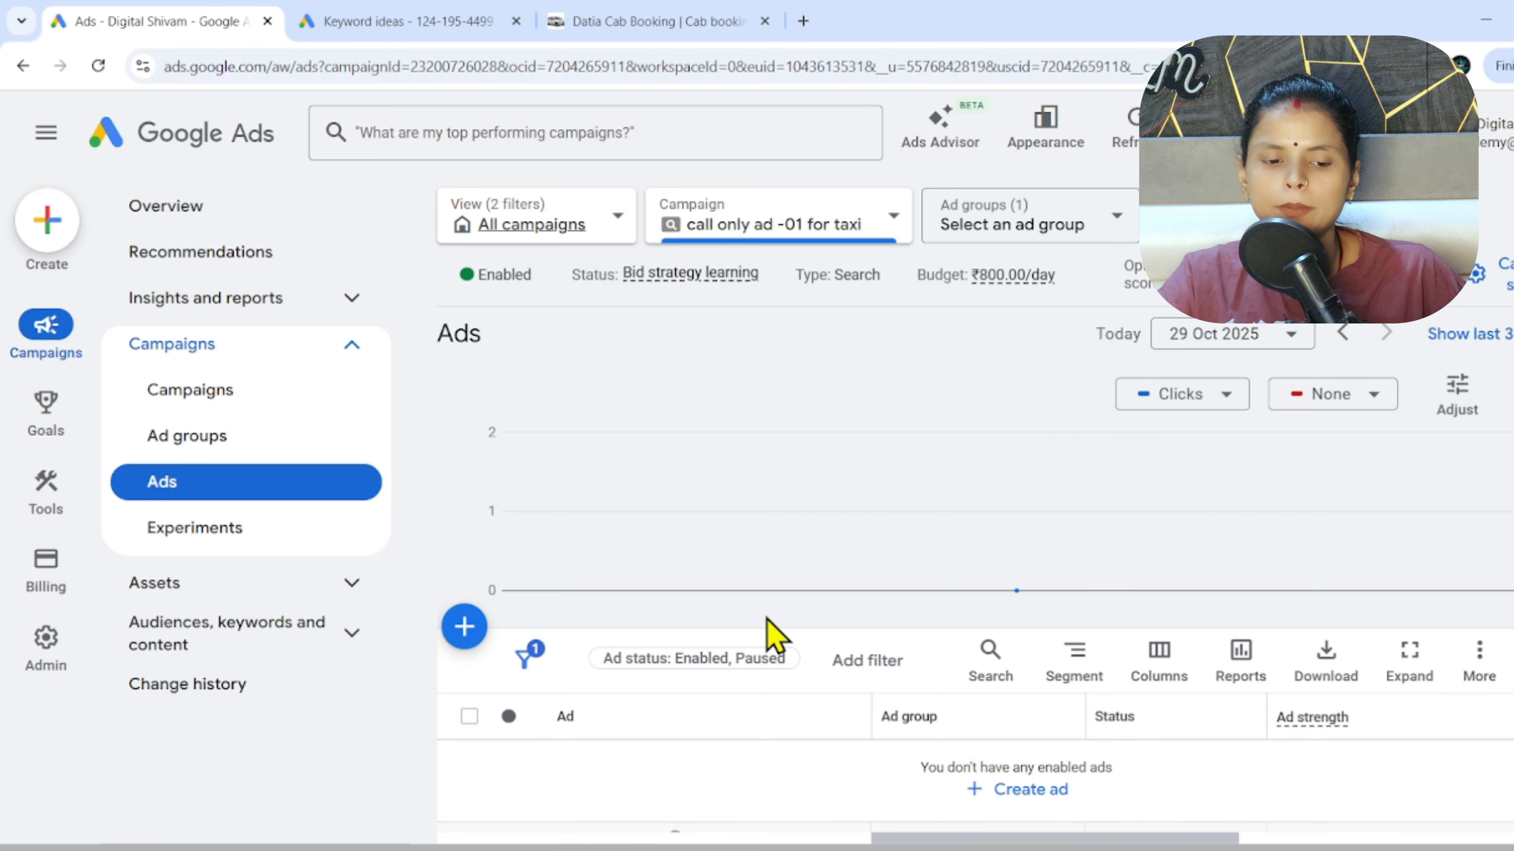
{"action": "left_click", "coordinate": [1002, 790]}
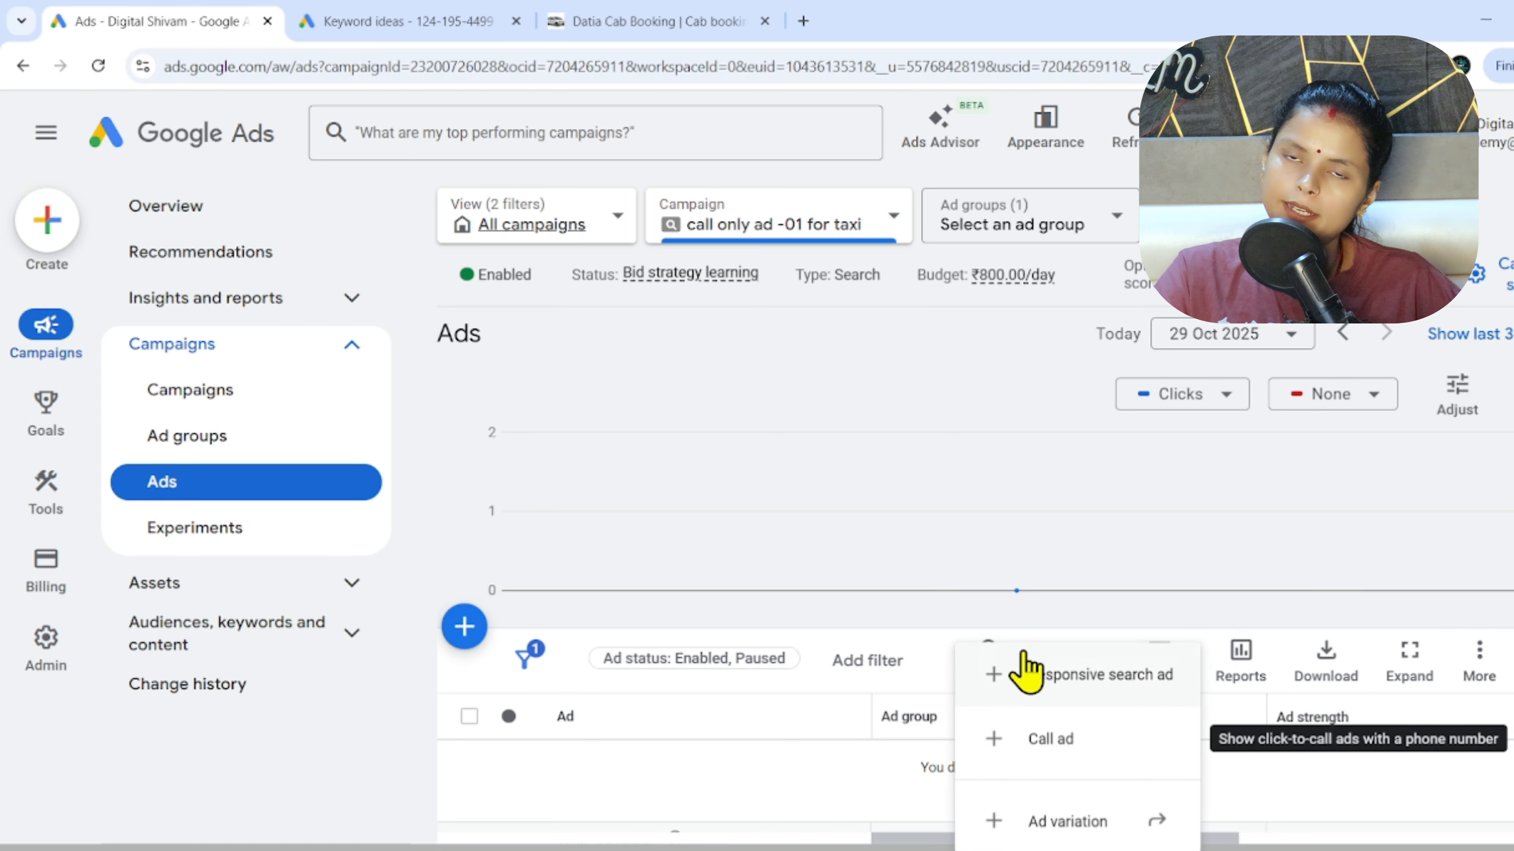
{"action": "left_click", "coordinate": [992, 773]}
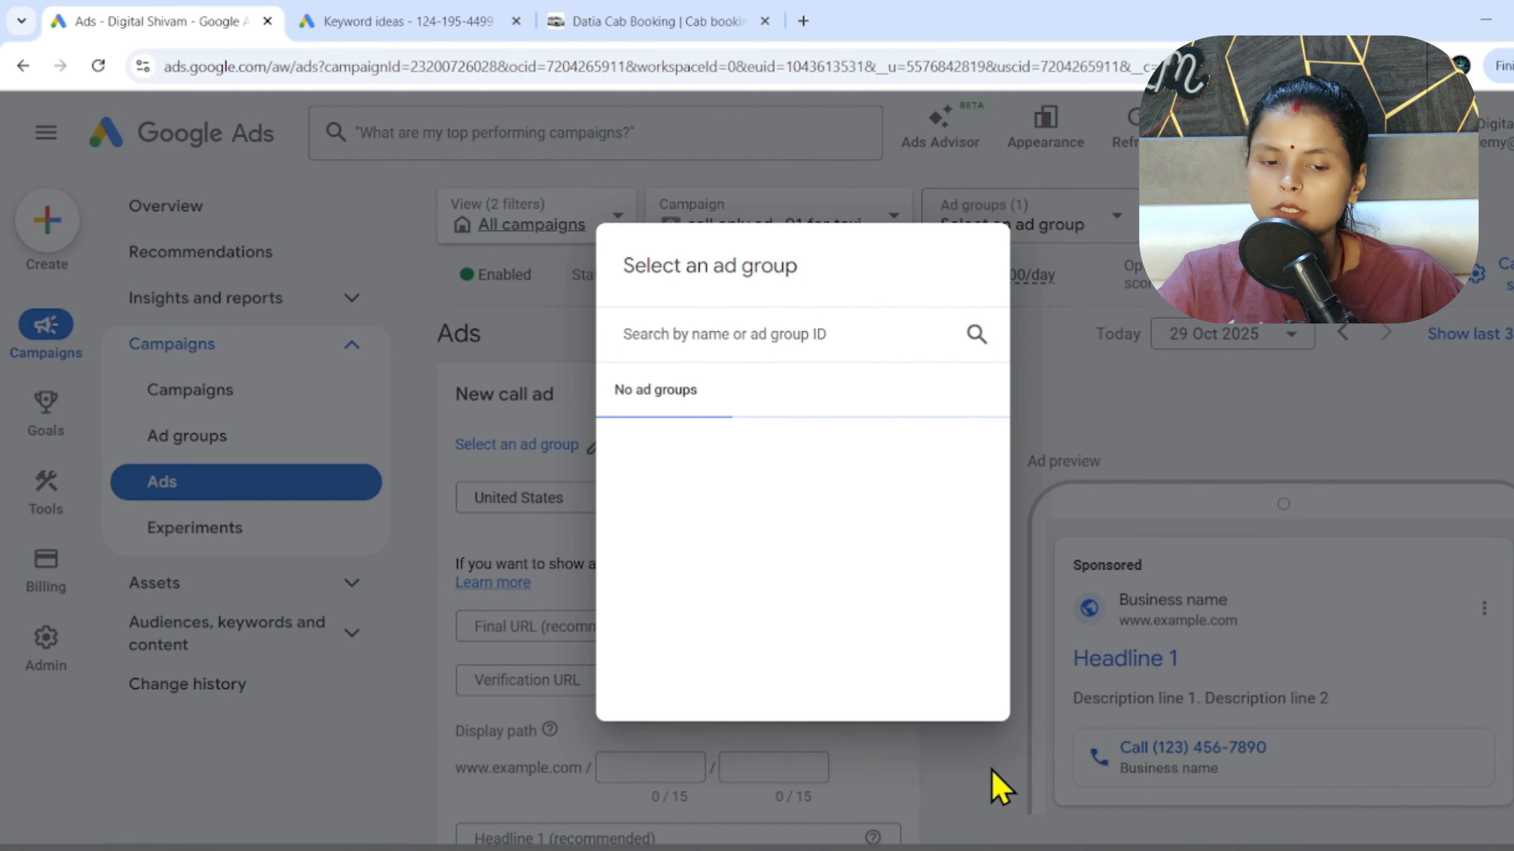
{"action": "left_click", "coordinate": [771, 473]}
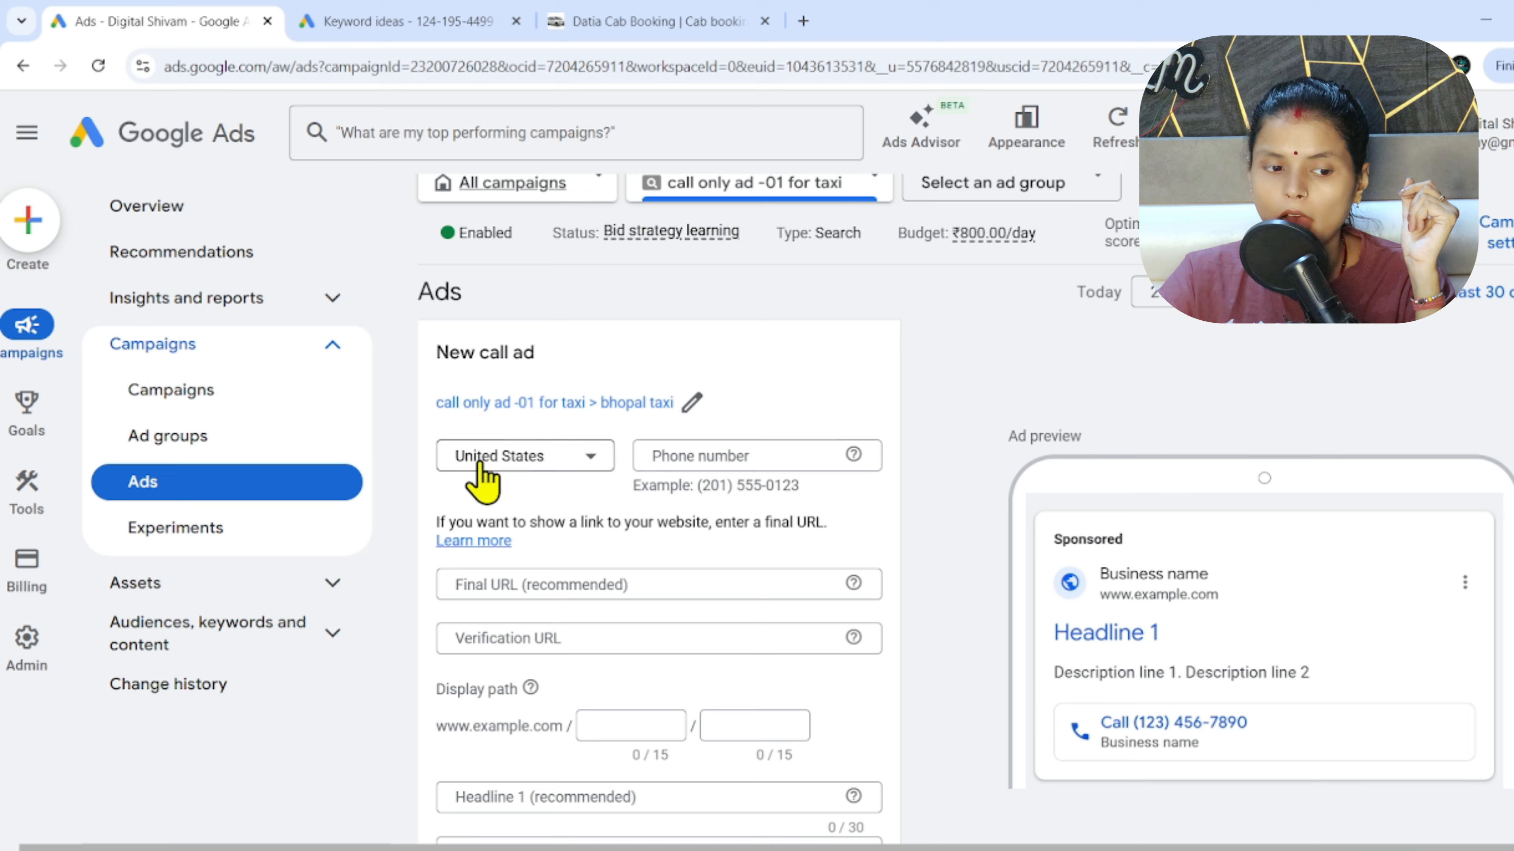
Set the call ad's phone country to India and enter the business phone number.
{"action": "left_click", "coordinate": [546, 463]}
{"action": "scroll", "coordinate": [551, 480], "scroll_direction": "down", "scroll_amount": 3}
{"action": "scroll", "coordinate": [558, 433], "scroll_direction": "up", "scroll_amount": 20}
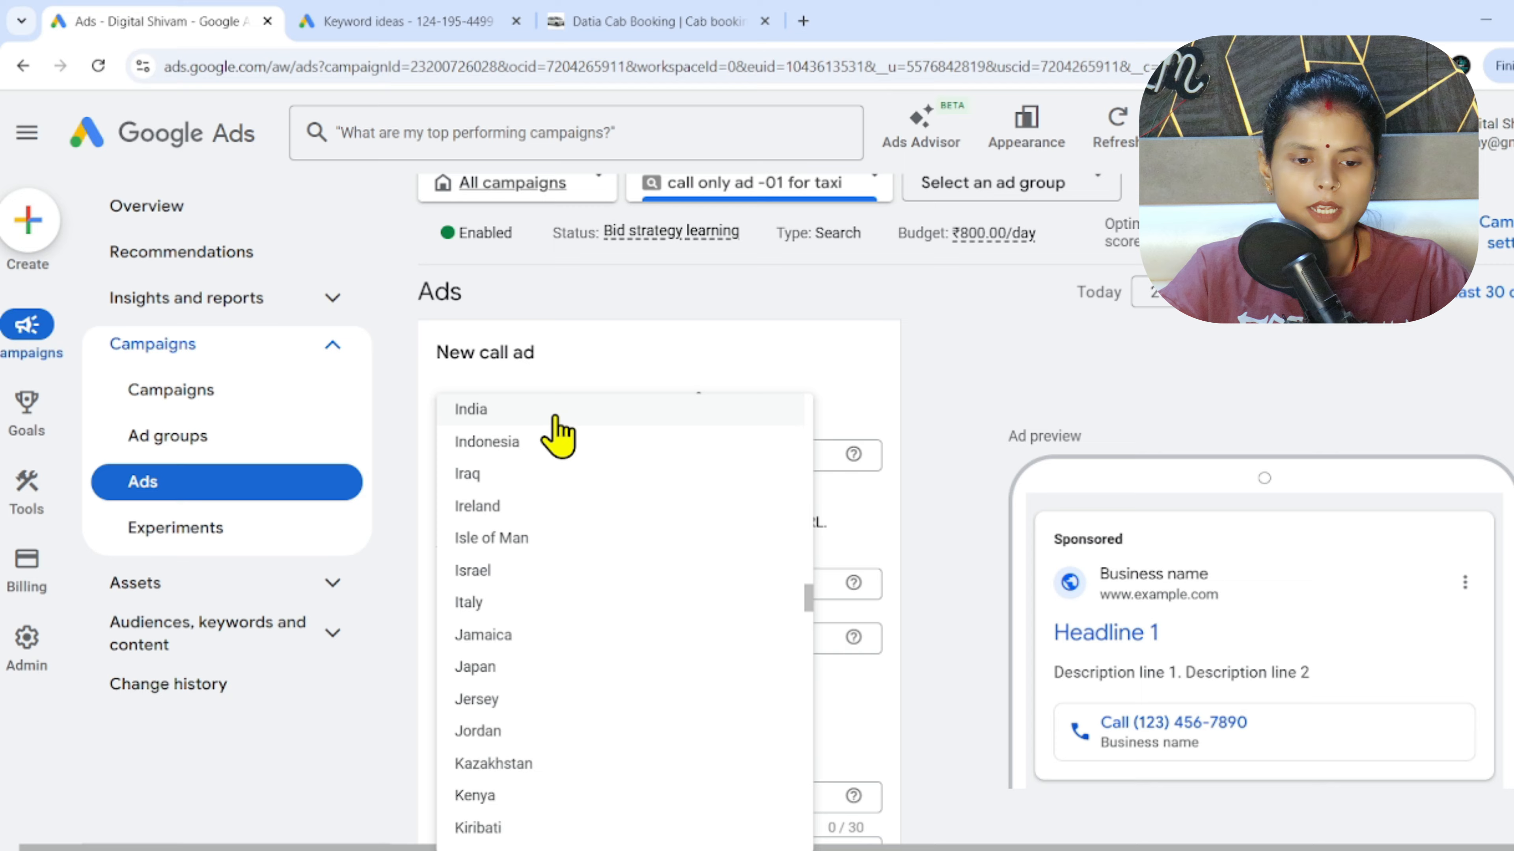
{"action": "left_click", "coordinate": [559, 424]}
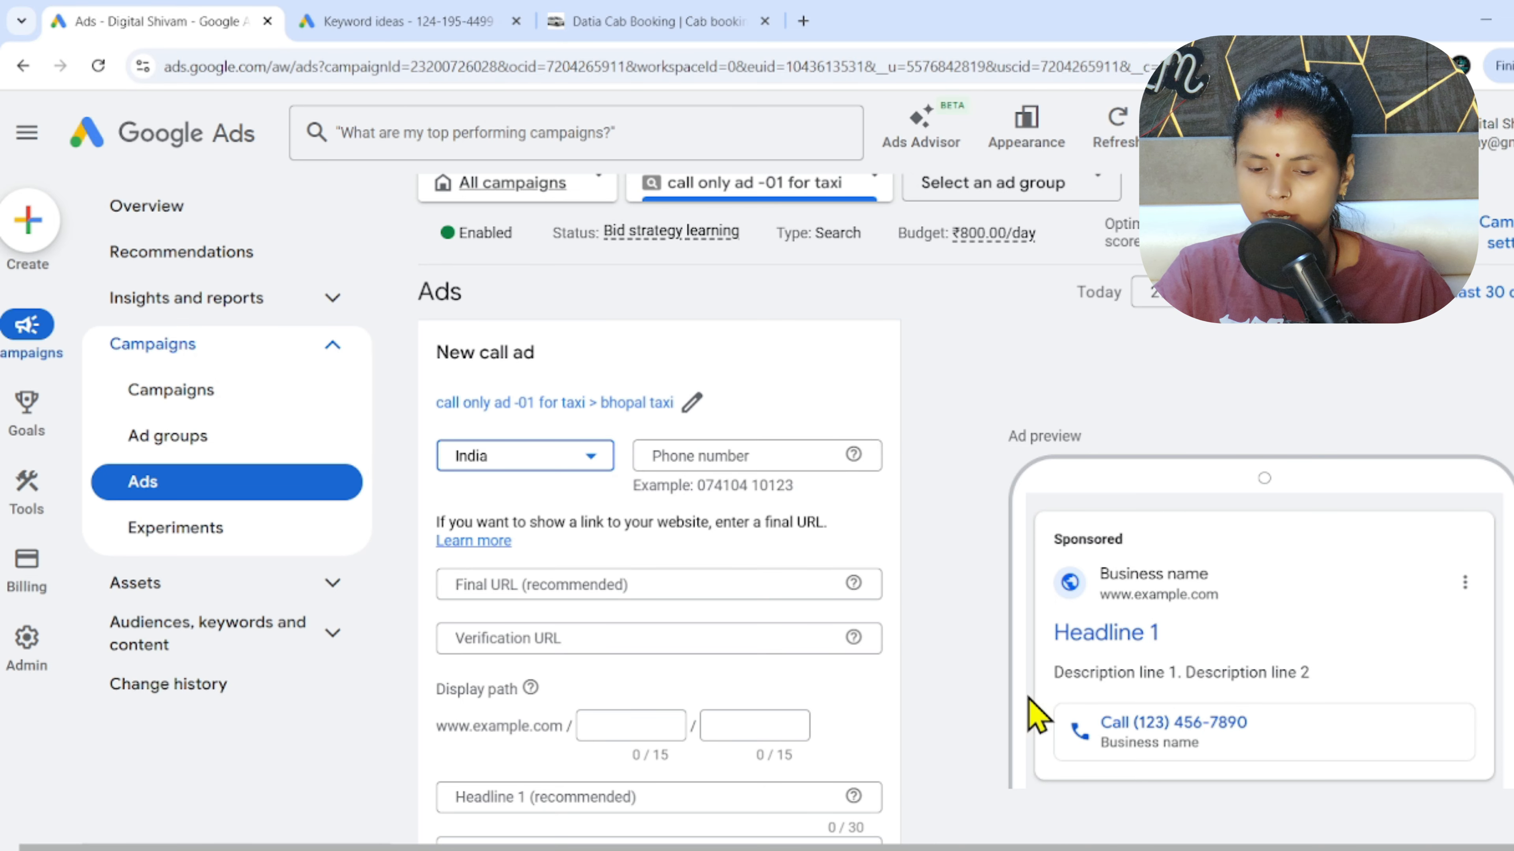
{"action": "left_click", "coordinate": [750, 451]}
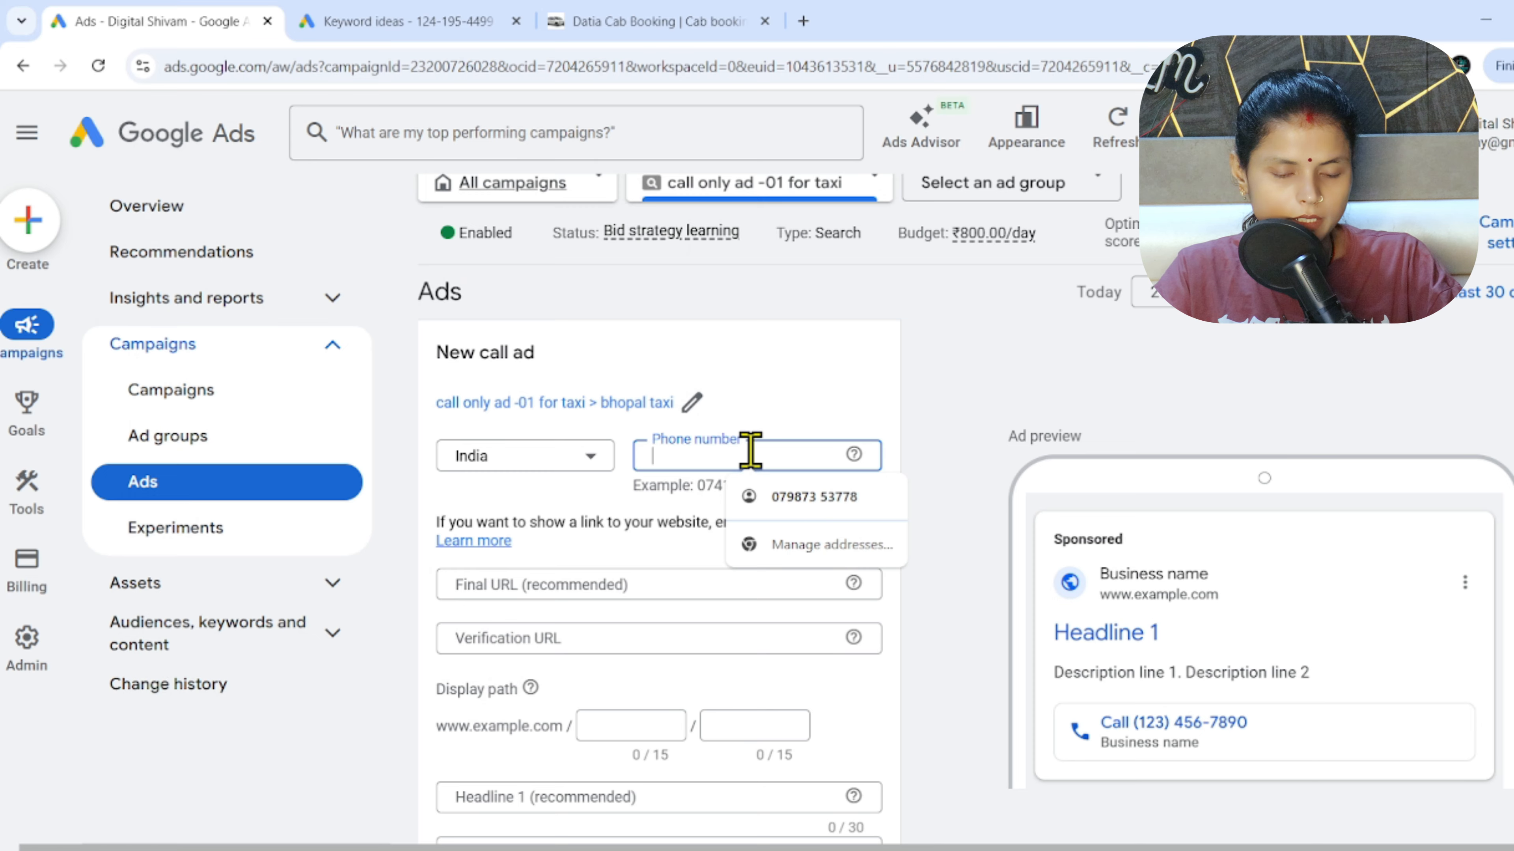
{"action": "key", "text": "ctrl+v"}
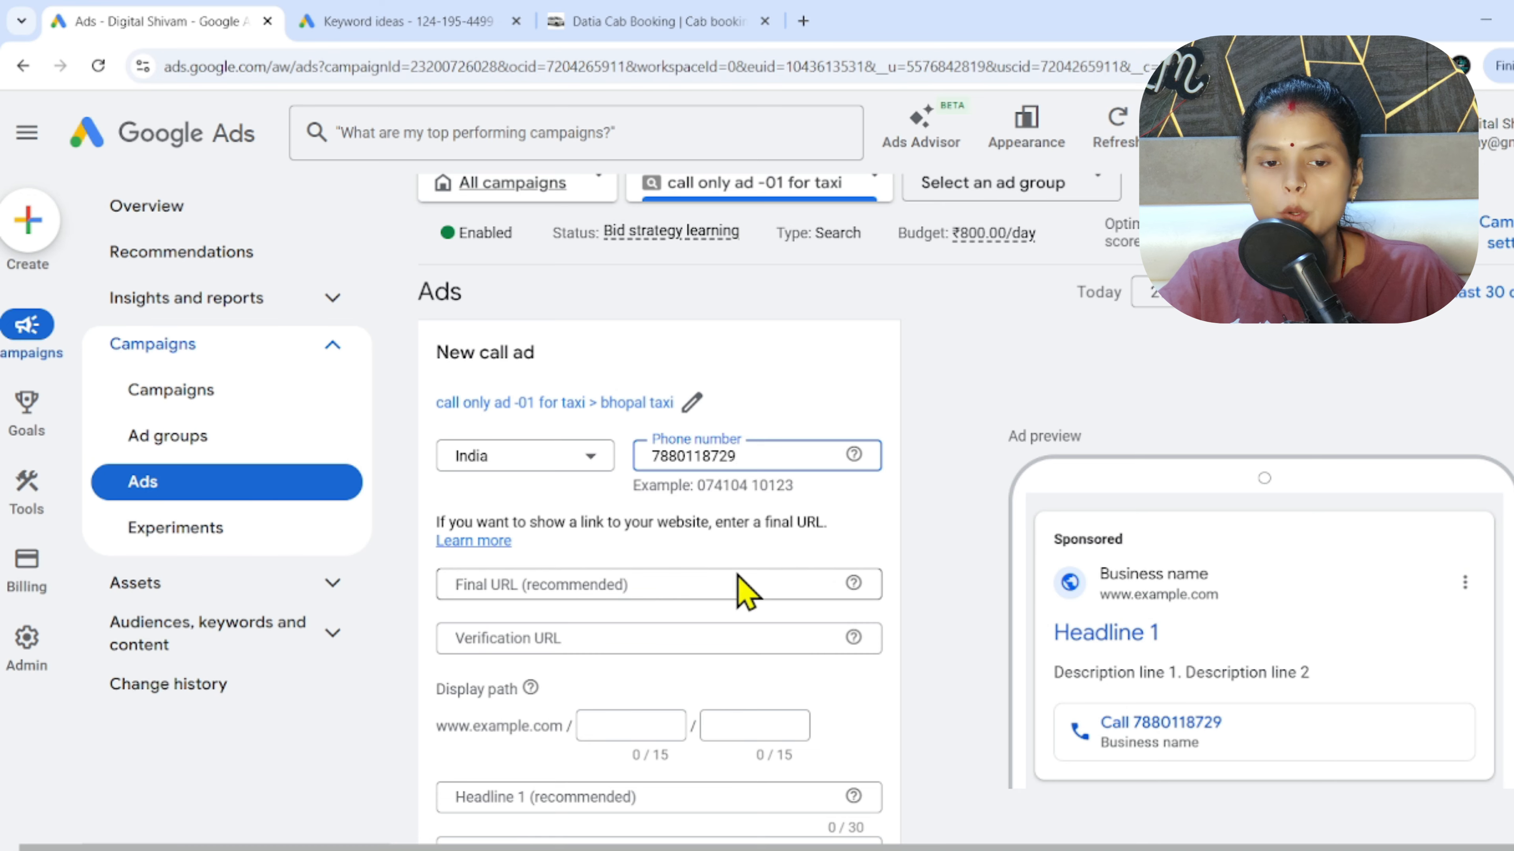
{"action": "left_click", "coordinate": [658, 20]}
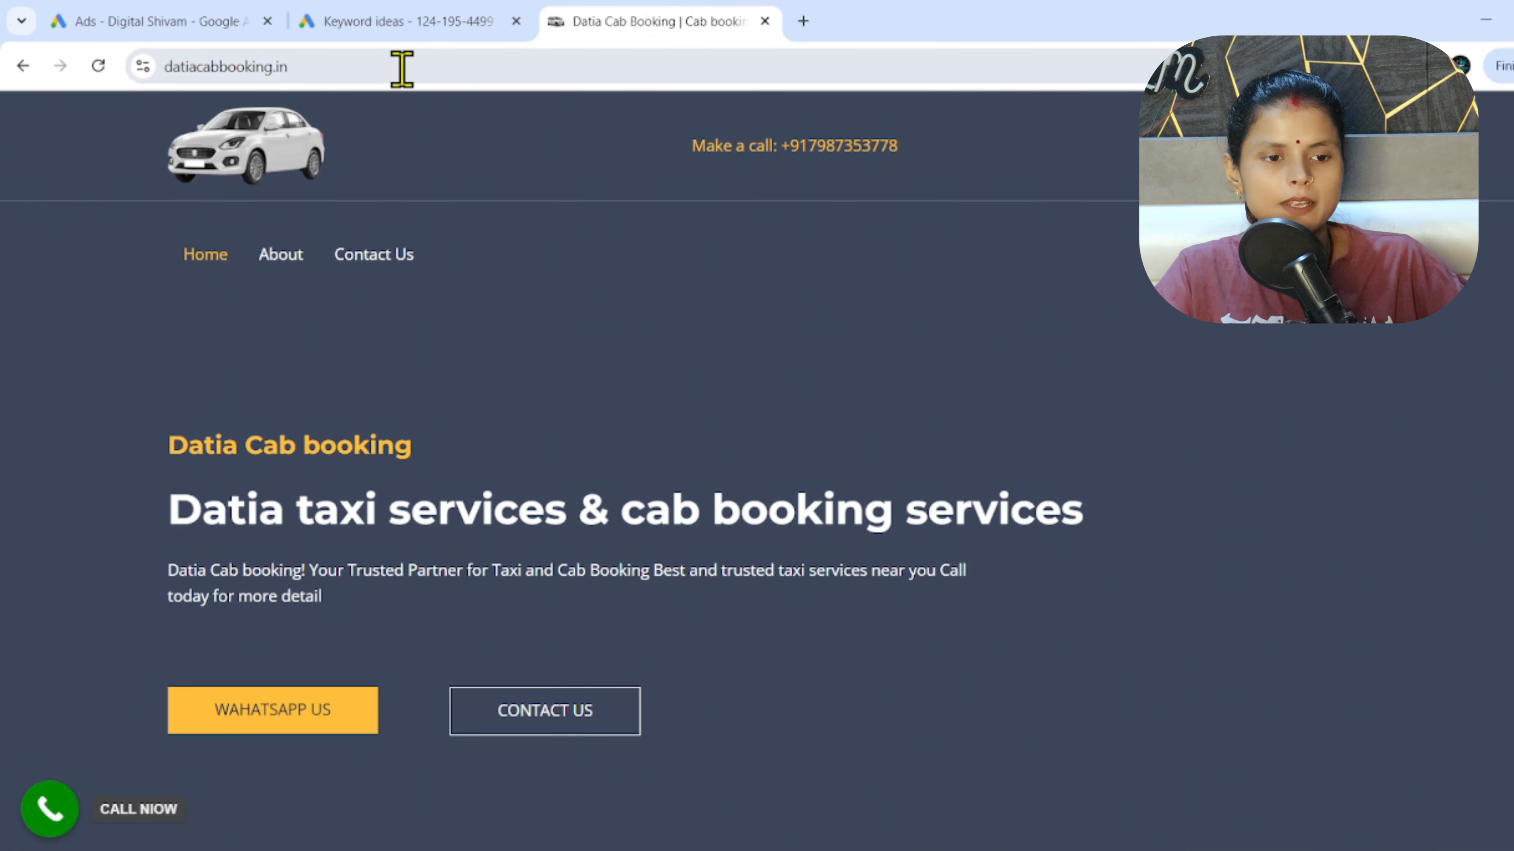
{"action": "left_click", "coordinate": [304, 66]}
{"action": "key", "text": "ctrl+c"}
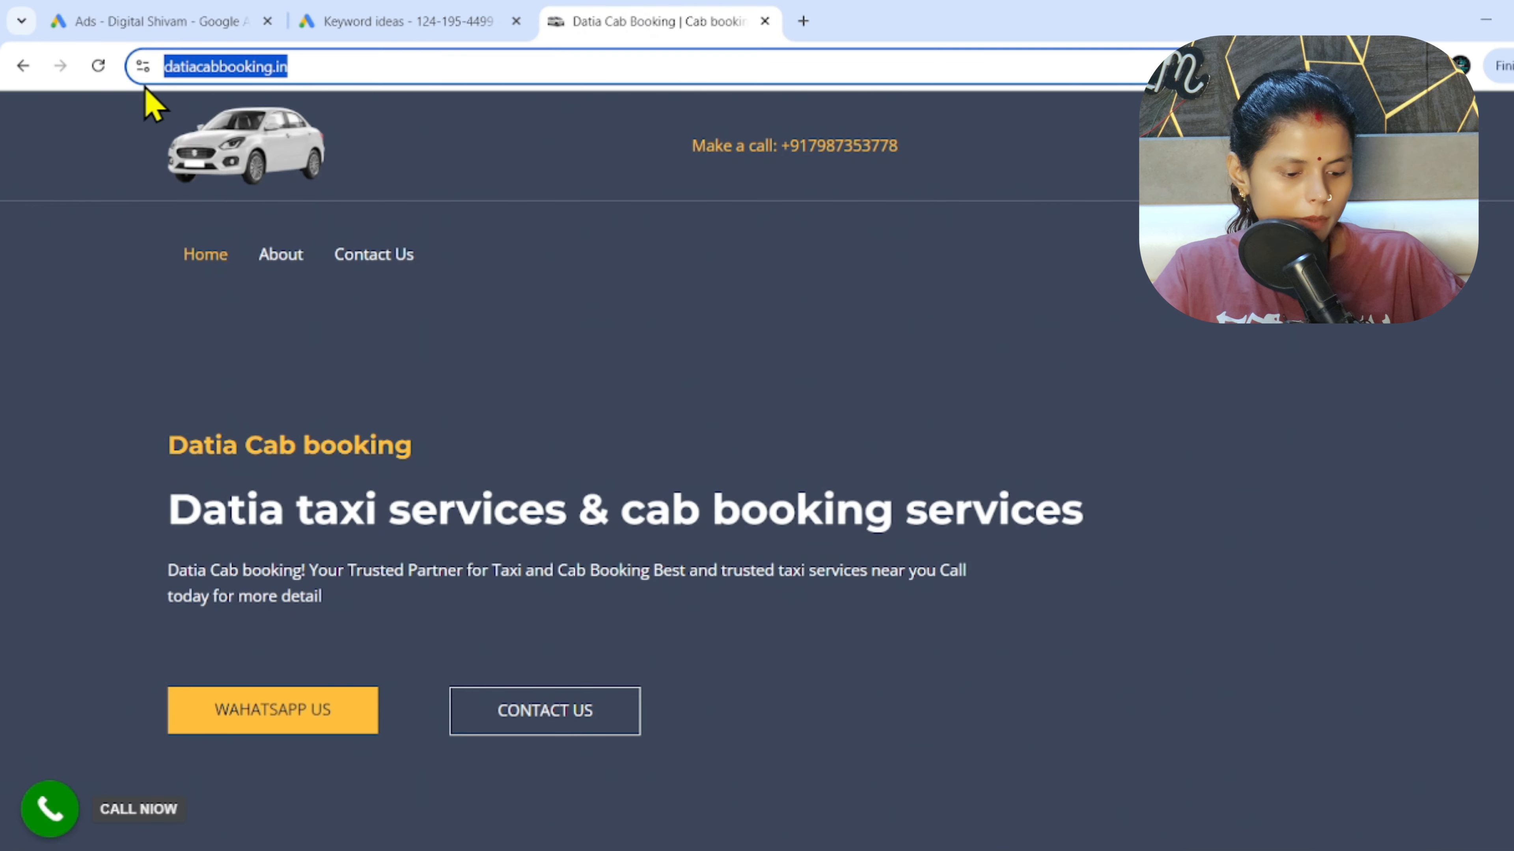
{"action": "left_click", "coordinate": [115, 19]}
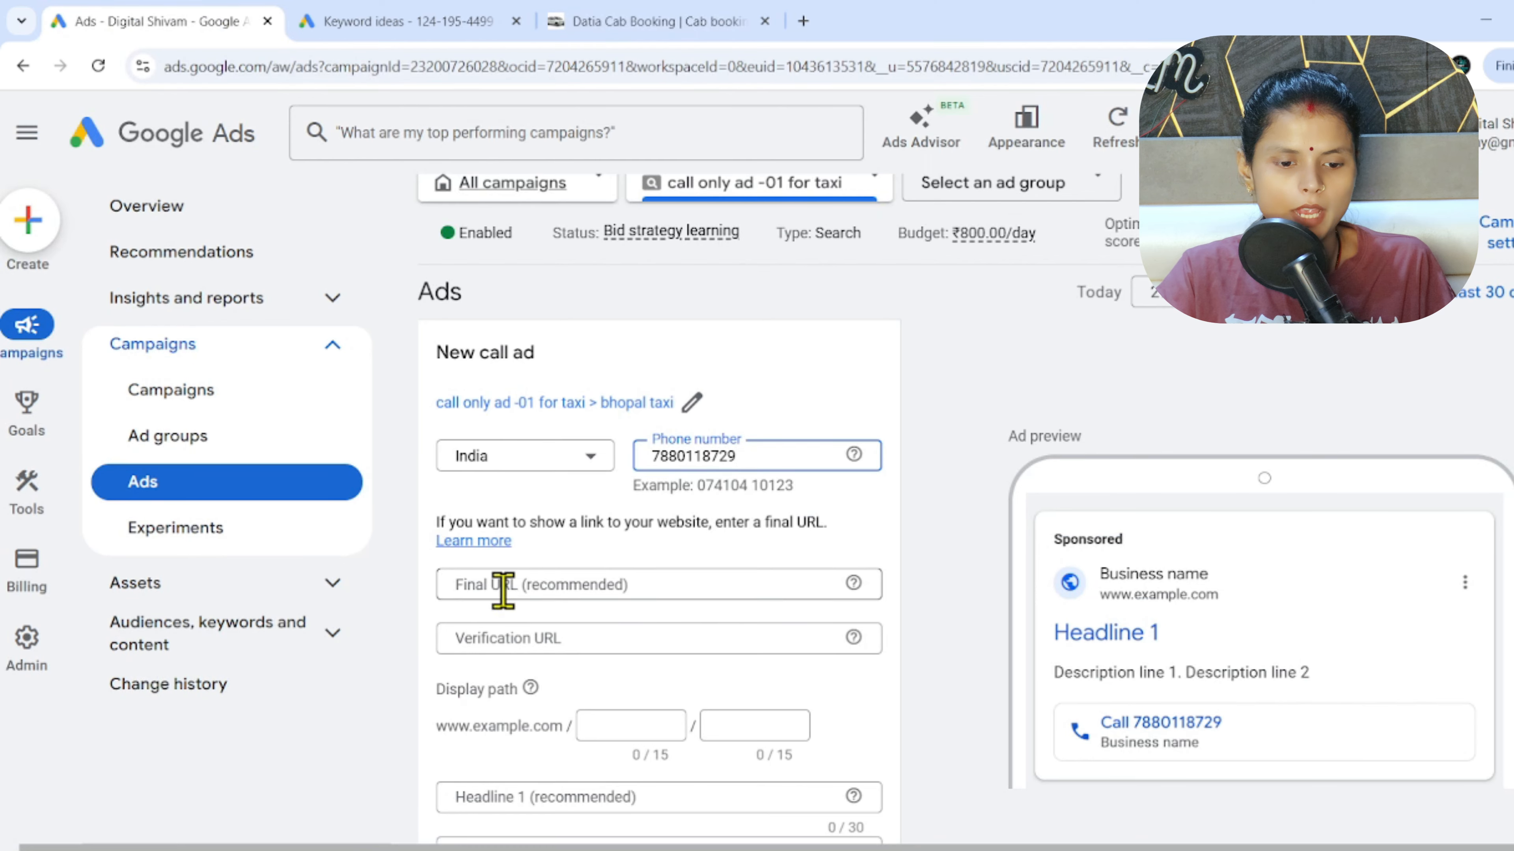
{"action": "left_click", "coordinate": [500, 581]}
{"action": "key", "text": "ctrl+v"}
{"action": "left_click", "coordinate": [512, 637]}
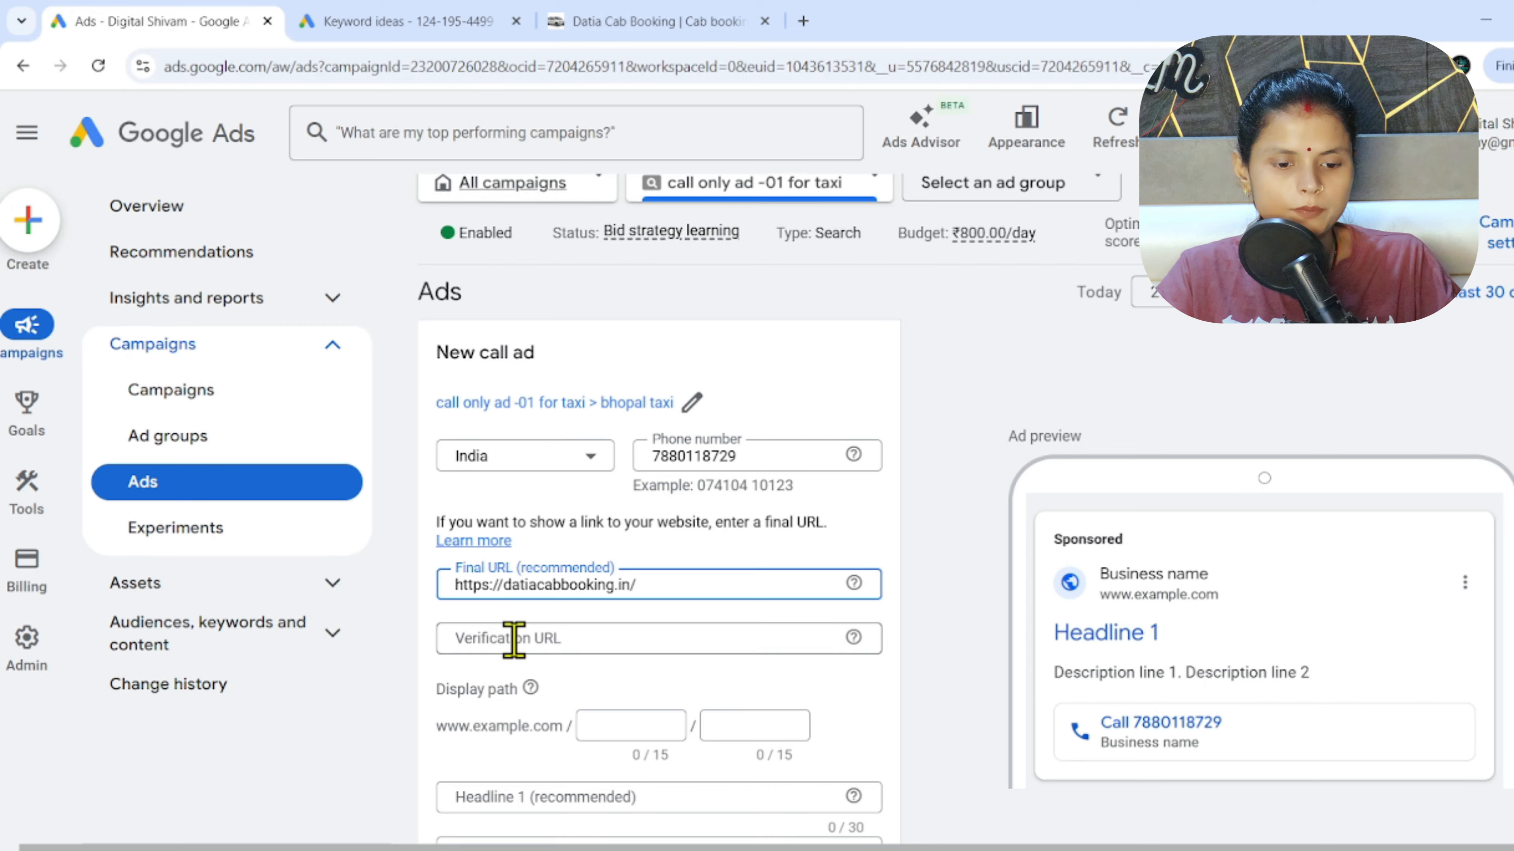
{"action": "key", "text": "ctrl+v"}
{"action": "key", "text": "ctrl+v"}
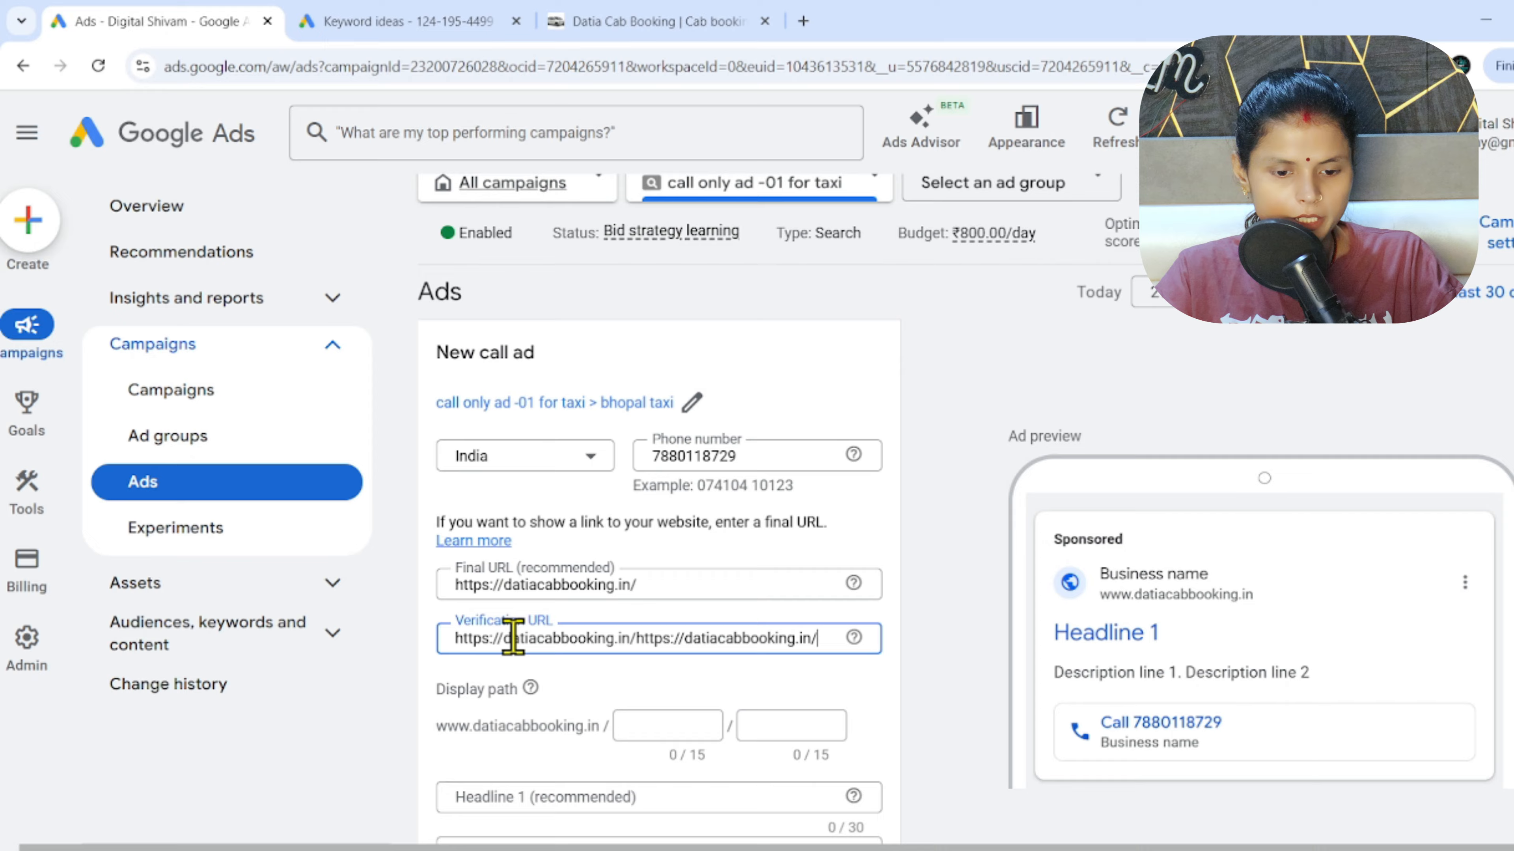
{"action": "key", "text": "ctrl+z"}
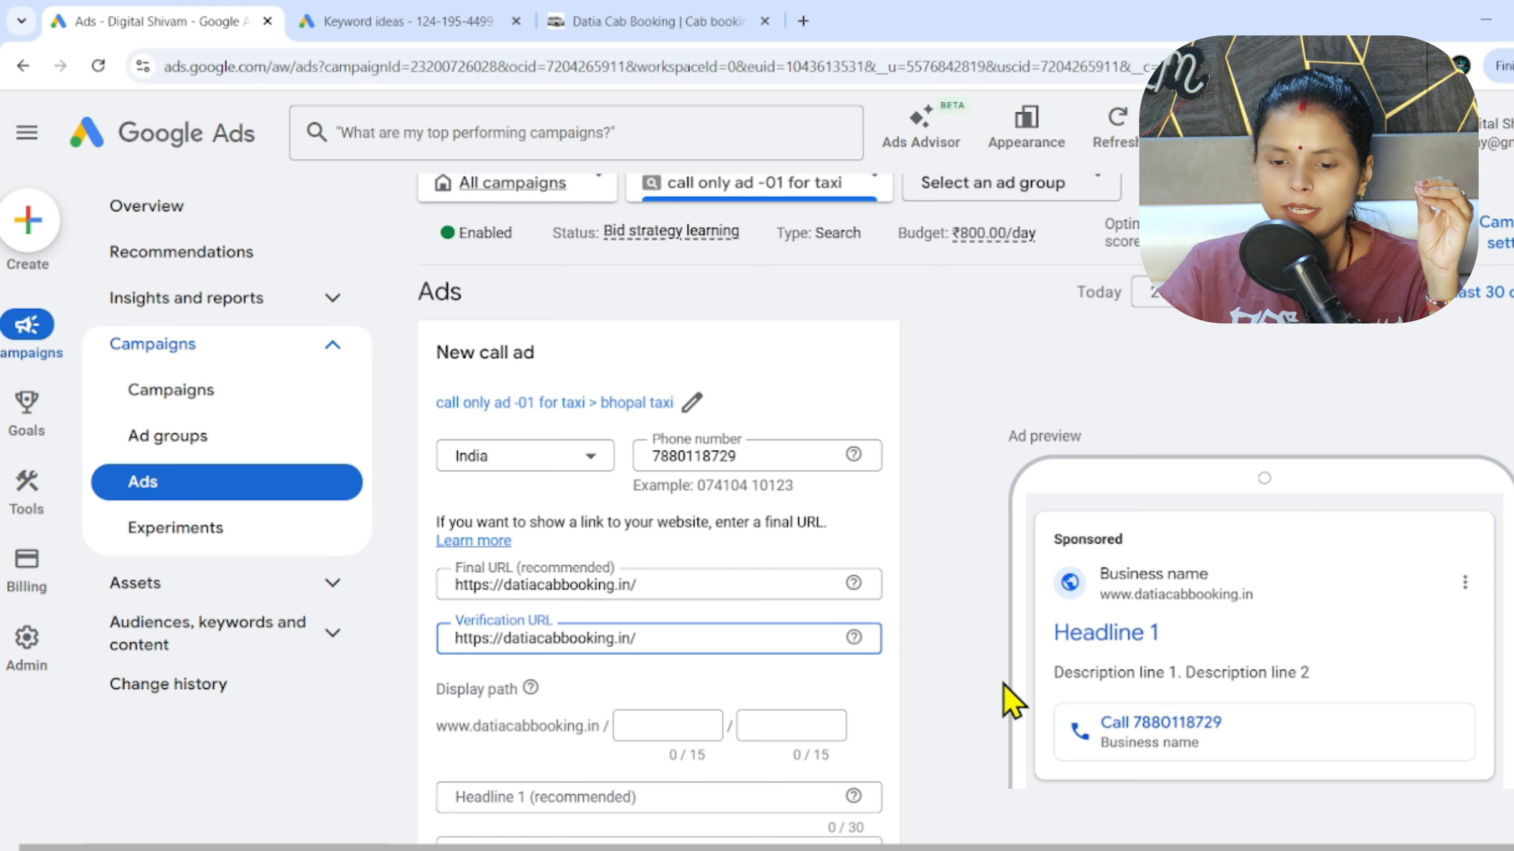
Set the ad's two display path parts to "taxi service" and "cab booking".
{"action": "left_click", "coordinate": [639, 724]}
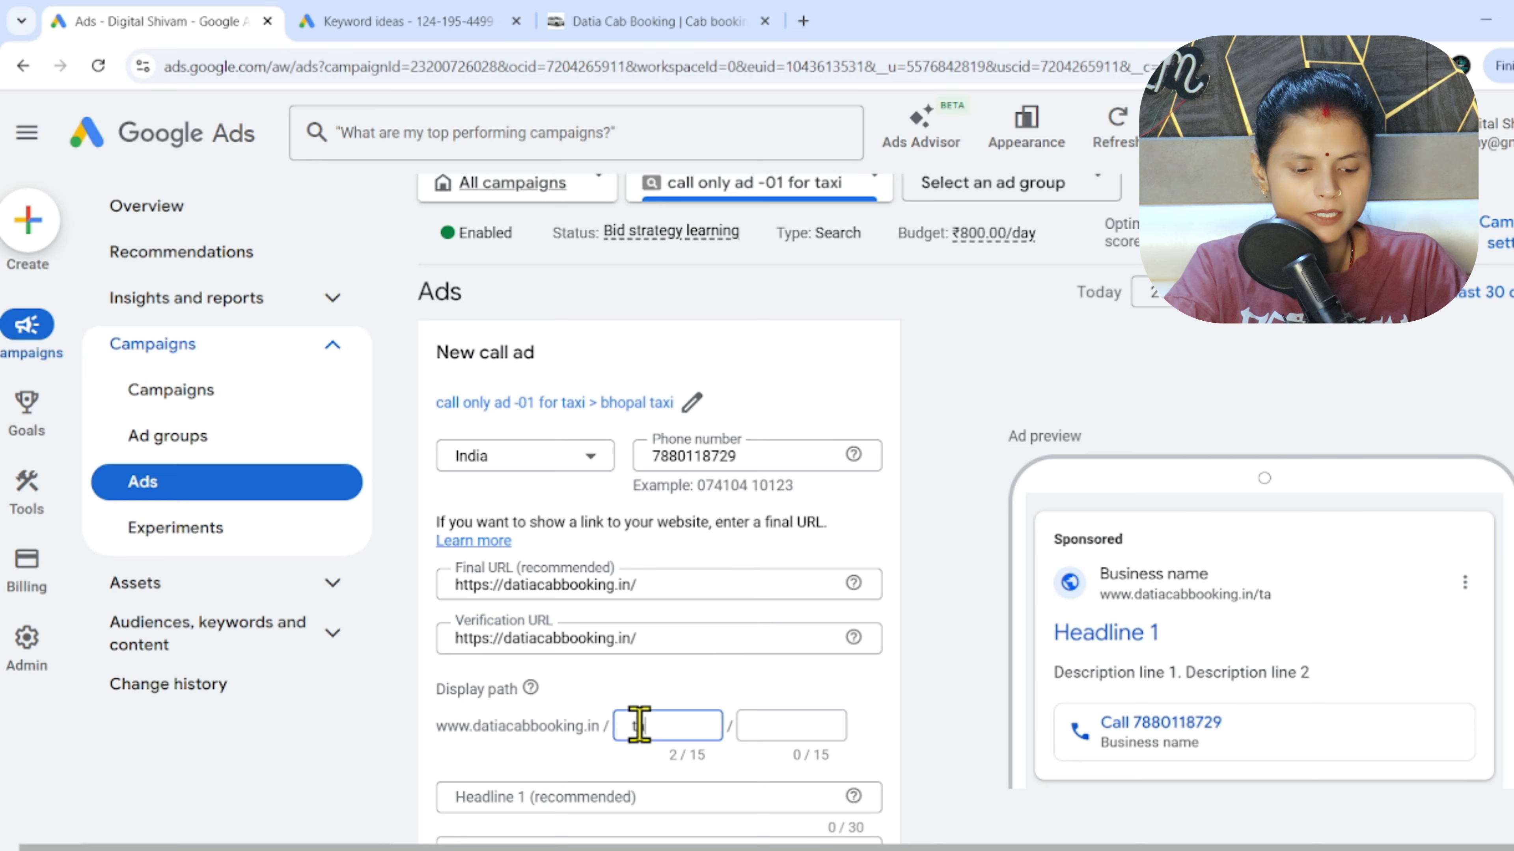
{"action": "type", "text": "taxi service"}
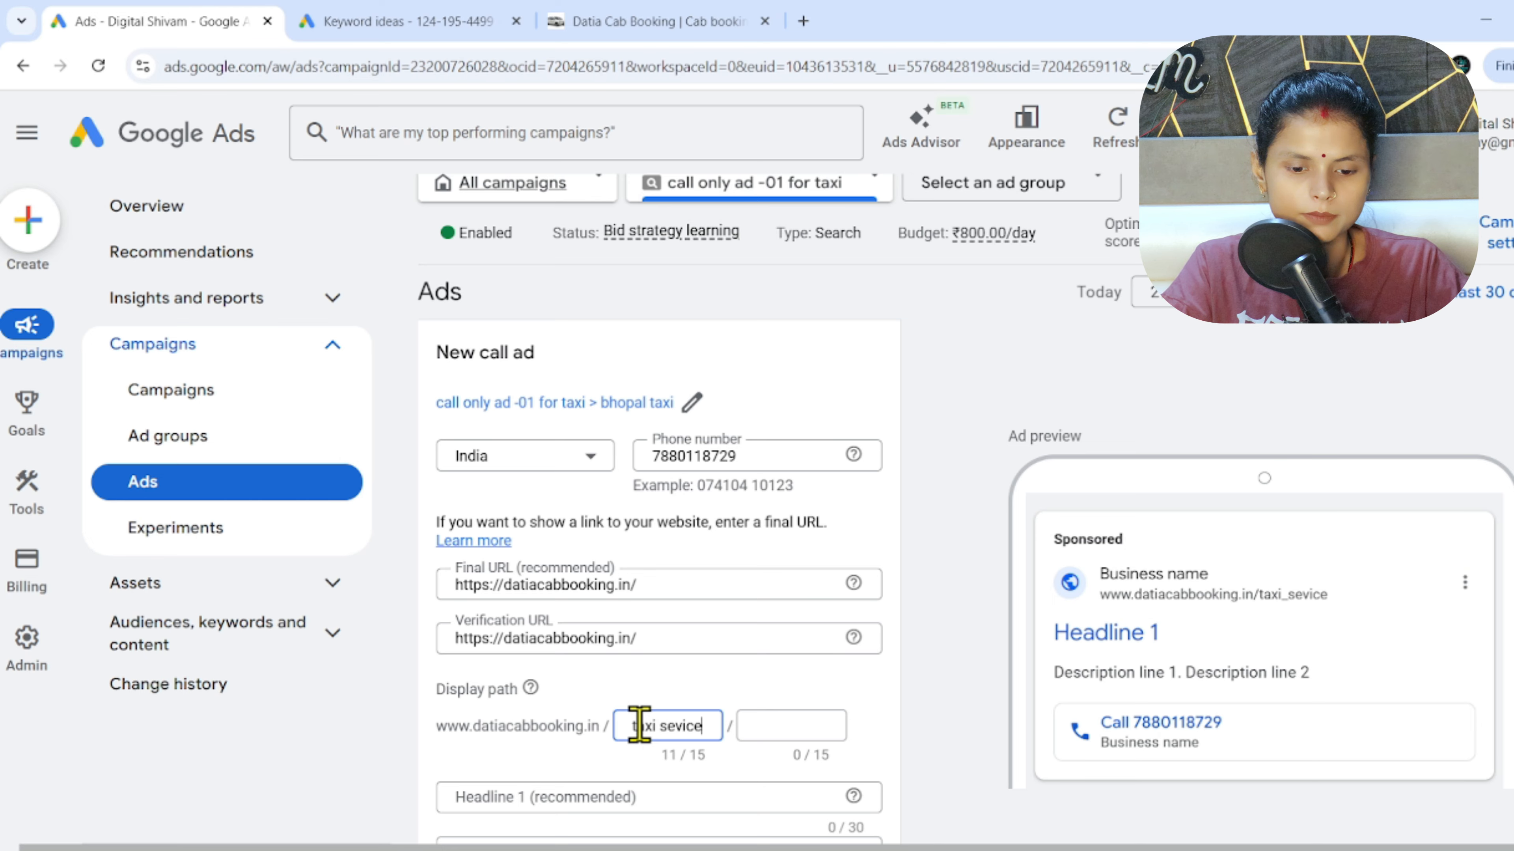
{"action": "left_click", "coordinate": [775, 725]}
{"action": "type", "text": "cab booking"}
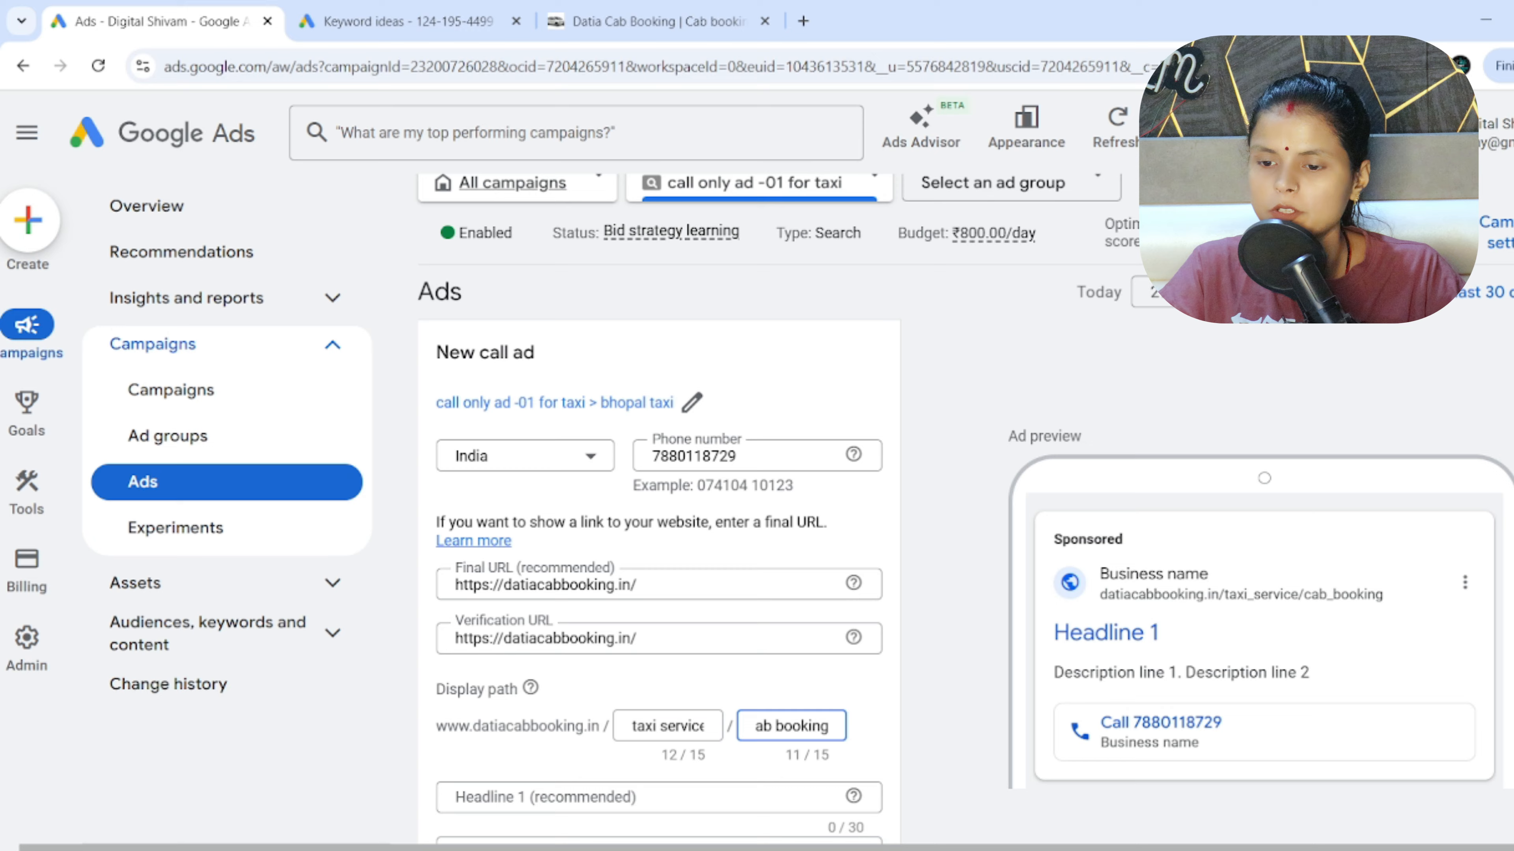
Set the call ad's business name to "Bhopal cabs", save the new ad and view it in the ads list.
{"action": "scroll", "coordinate": [1437, 492], "scroll_direction": "down", "scroll_amount": 7}
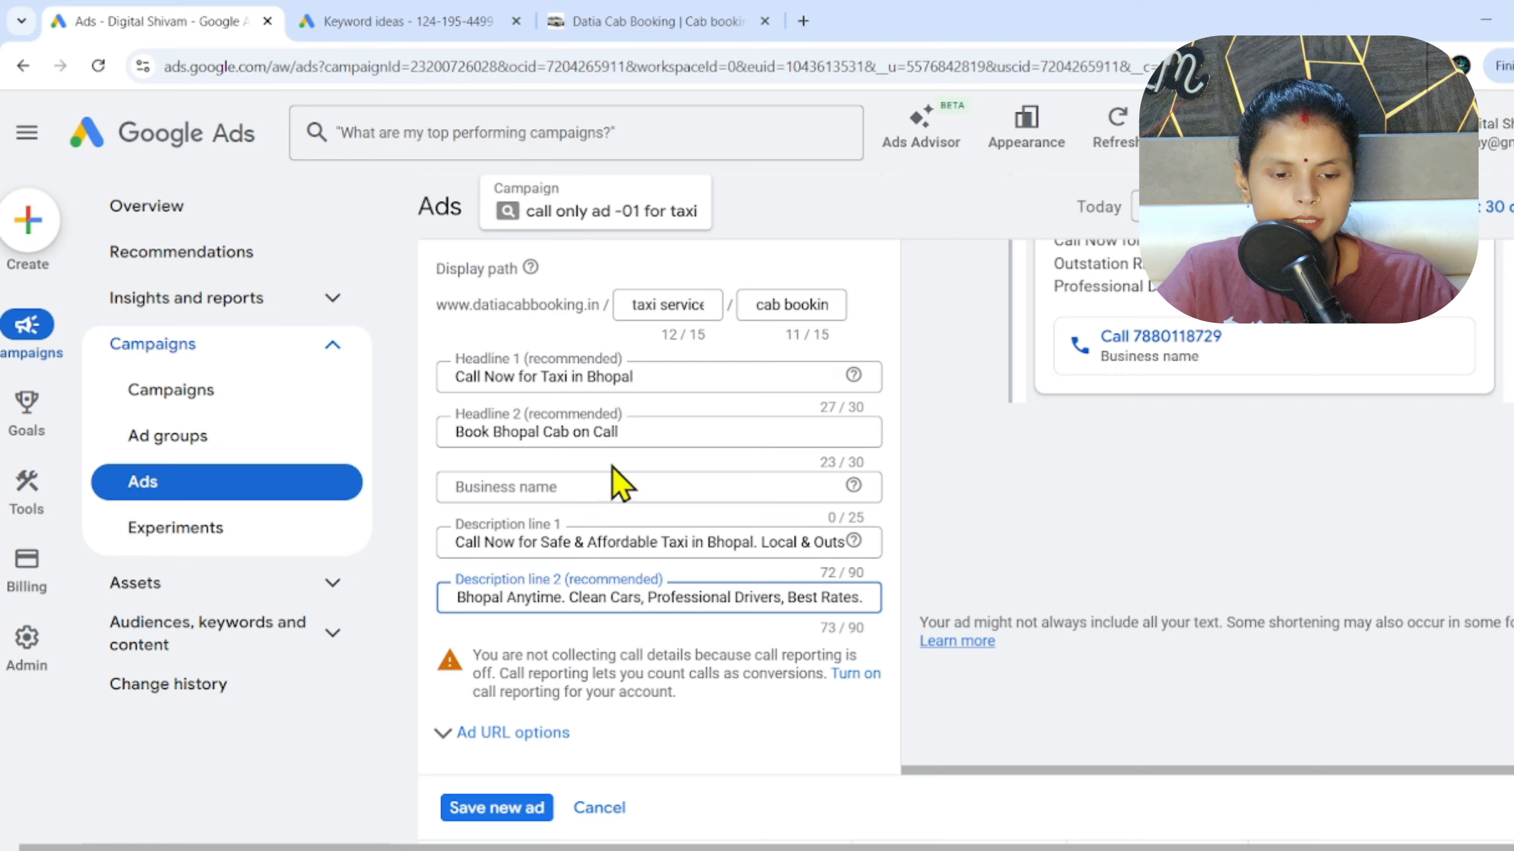
{"action": "left_click", "coordinate": [615, 486]}
{"action": "type", "text": "b"}
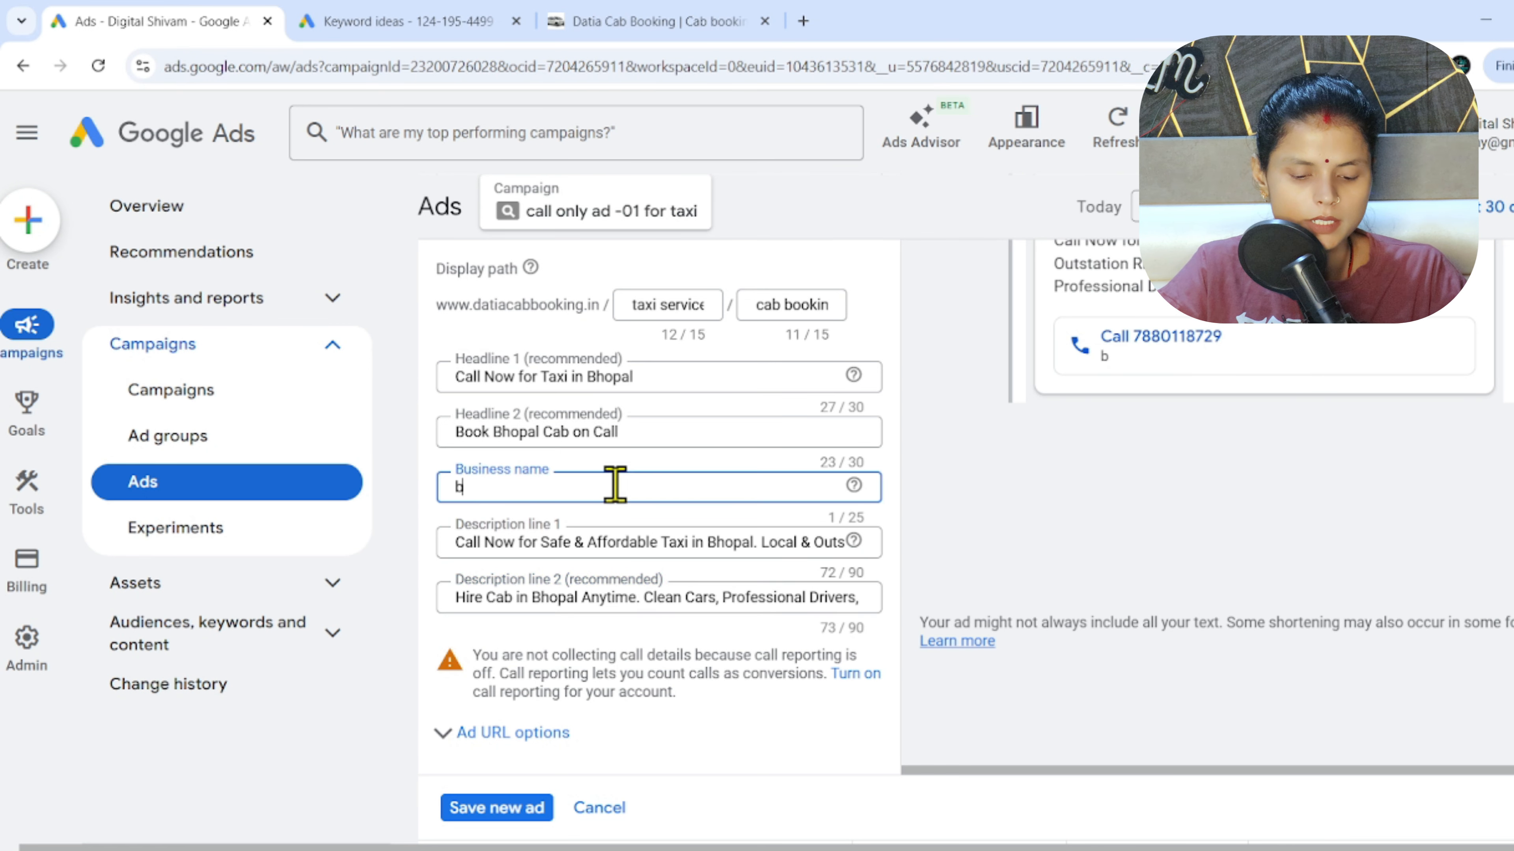
{"action": "type", "text": "hopal cab"}
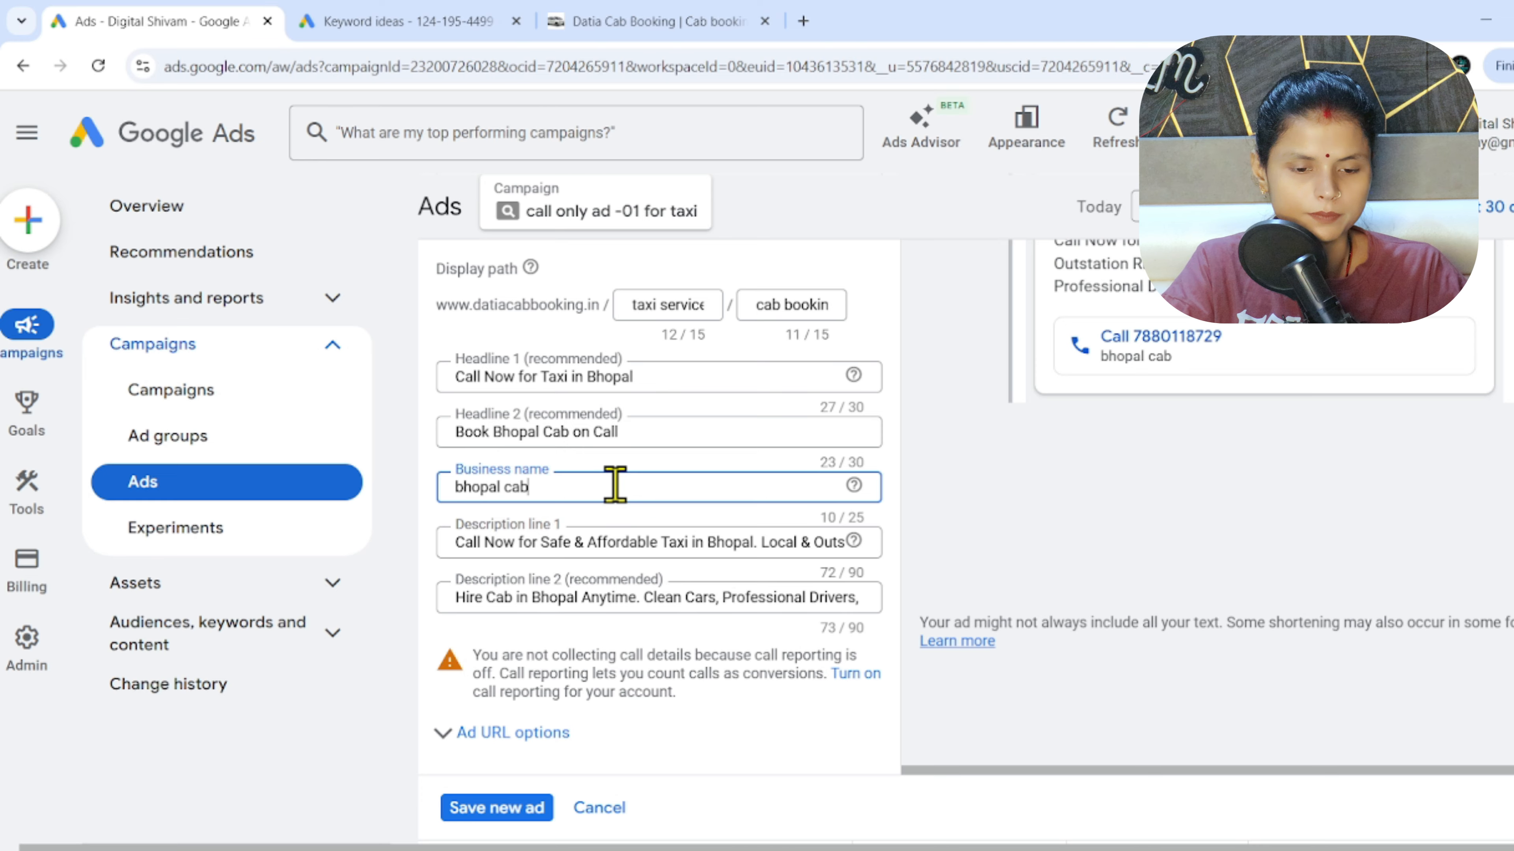
{"action": "type", "text": "s"}
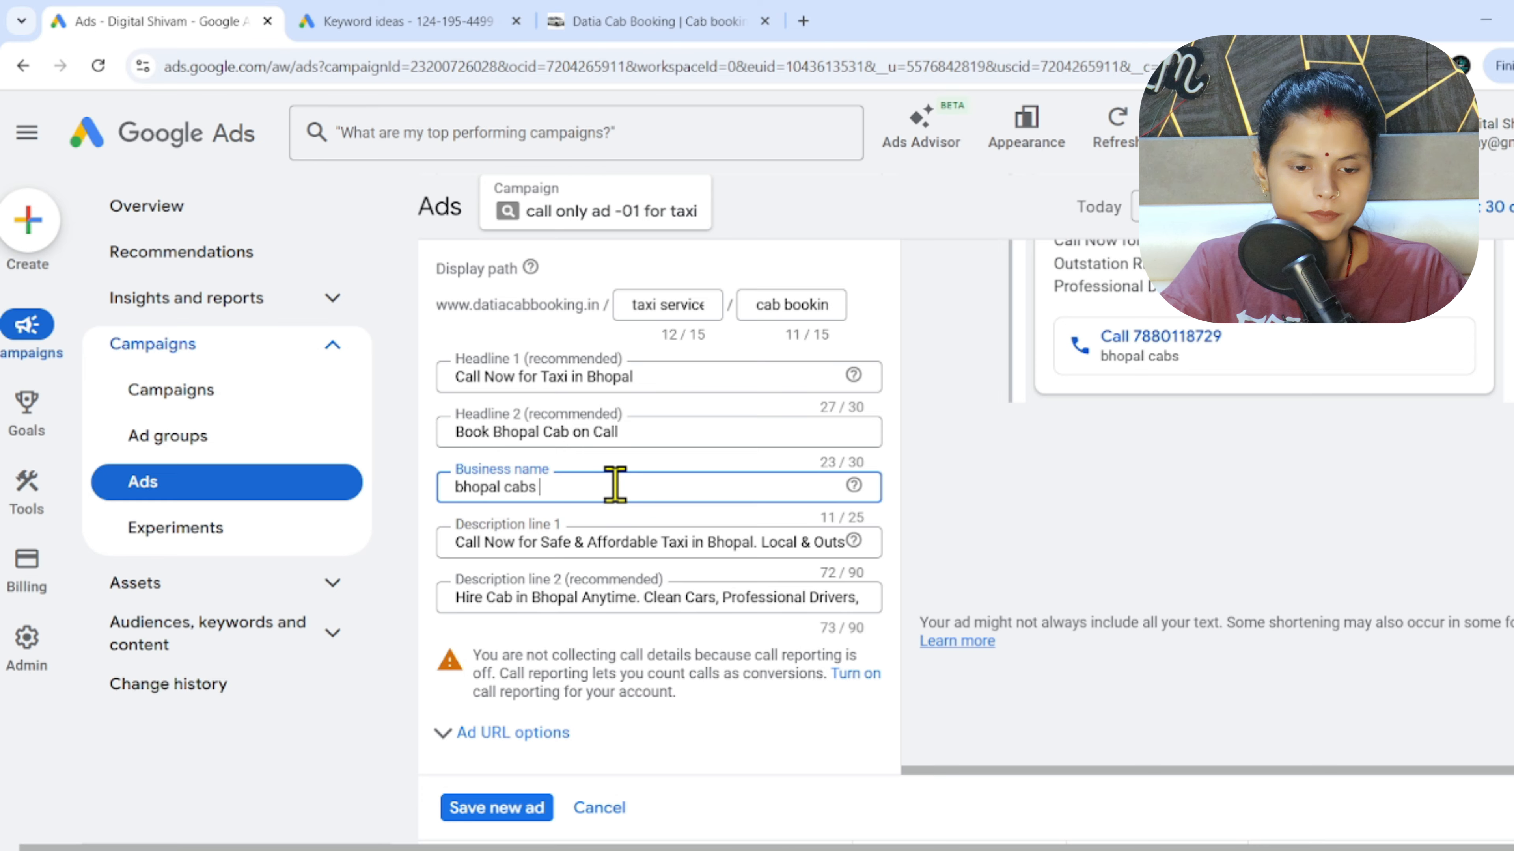
{"action": "left_click", "coordinate": [472, 486]}
{"action": "key", "text": "BackSpace"}
{"action": "key", "text": "BackSpace"}
{"action": "type", "text": "Bh"}
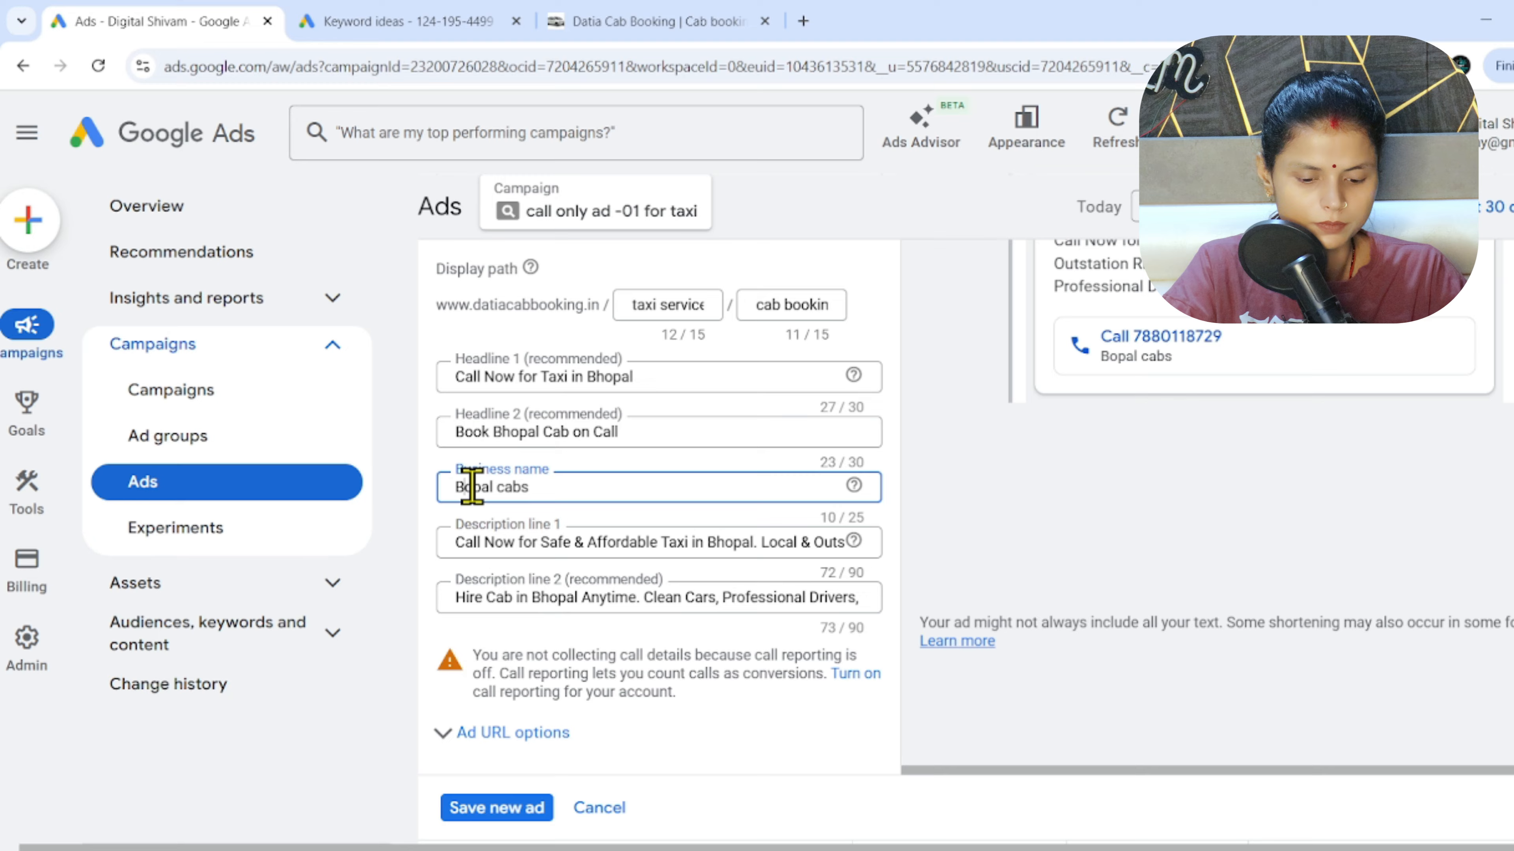
{"action": "left_click", "coordinate": [503, 808]}
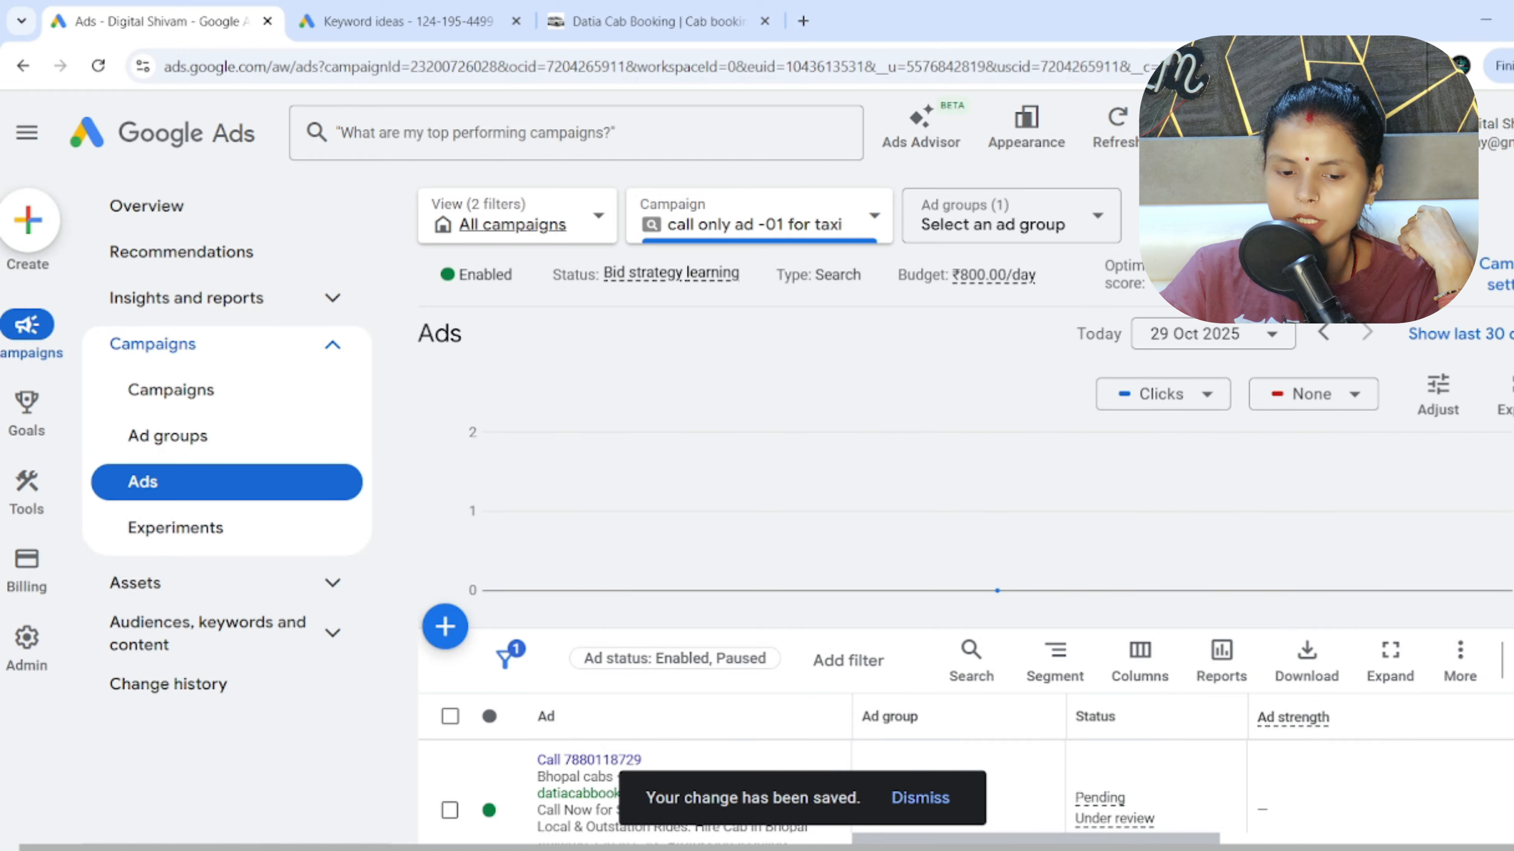
{"action": "scroll", "coordinate": [709, 489], "scroll_direction": "down", "scroll_amount": 3}
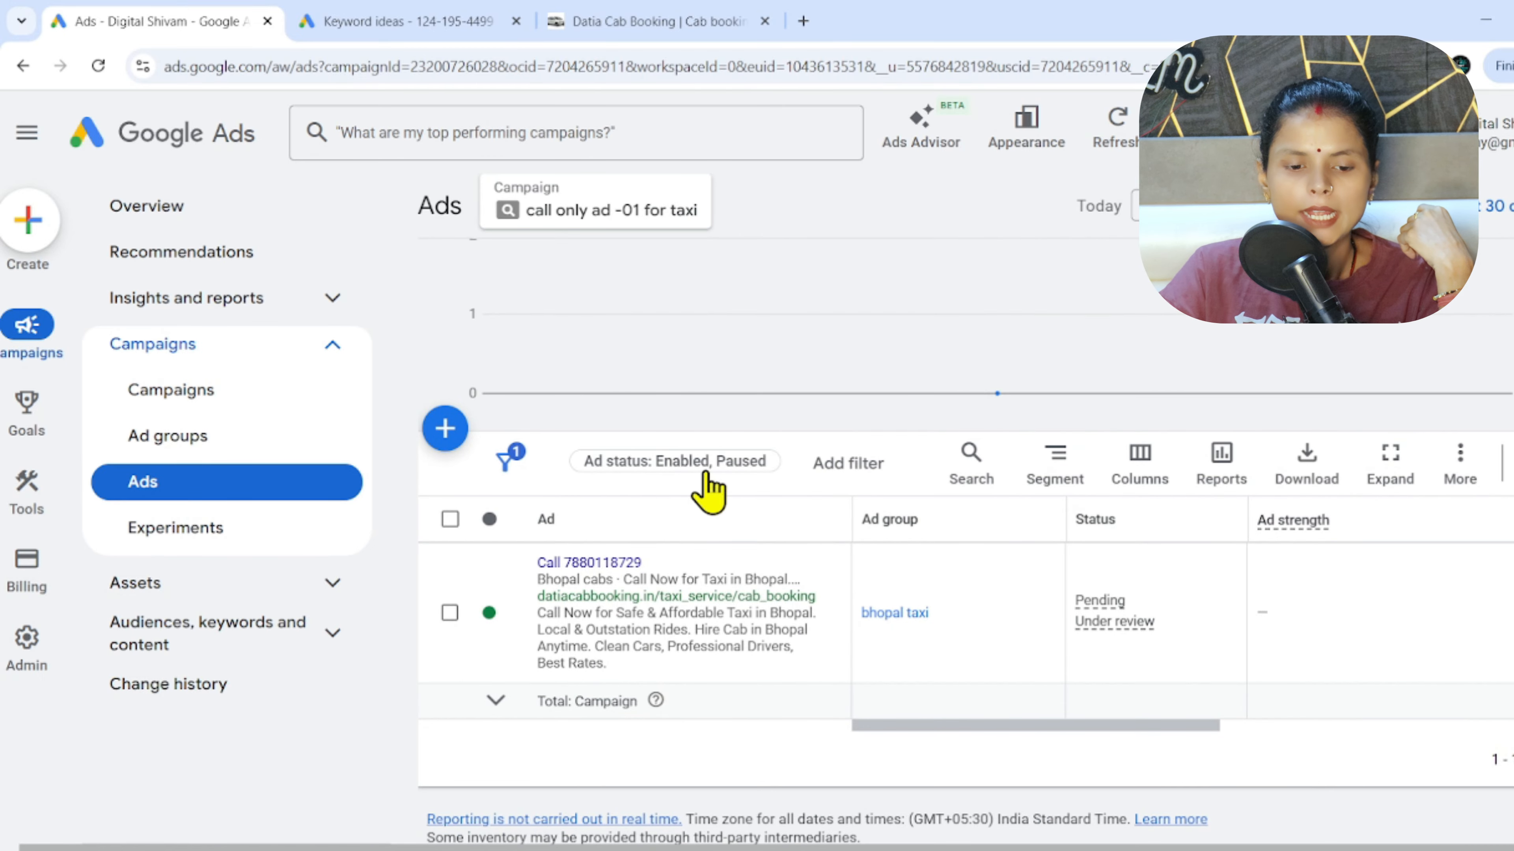